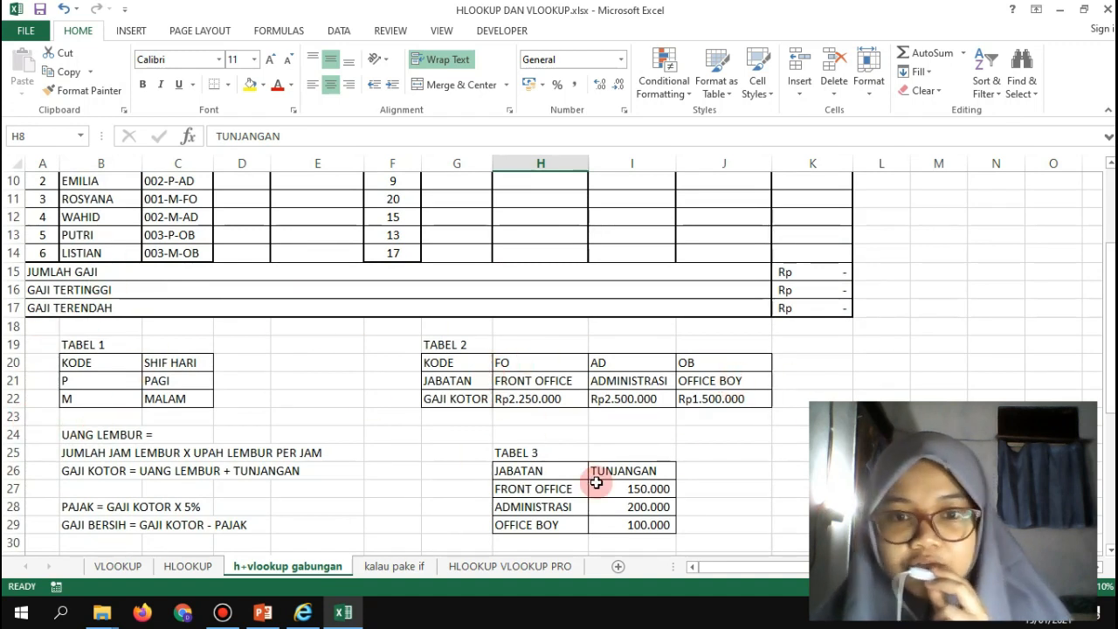
{"action": "left_click_drag", "start_coordinate": [1108, 301], "coordinate": [1108, 229]}
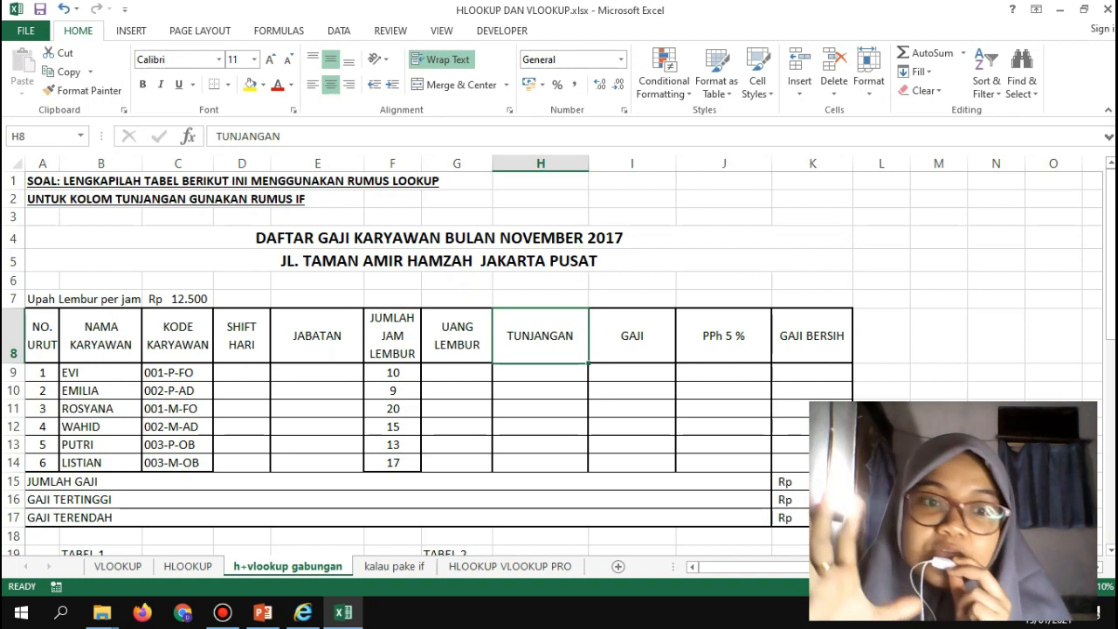
{"action": "left_click_drag", "start_coordinate": [1107, 308], "coordinate": [1107, 342]}
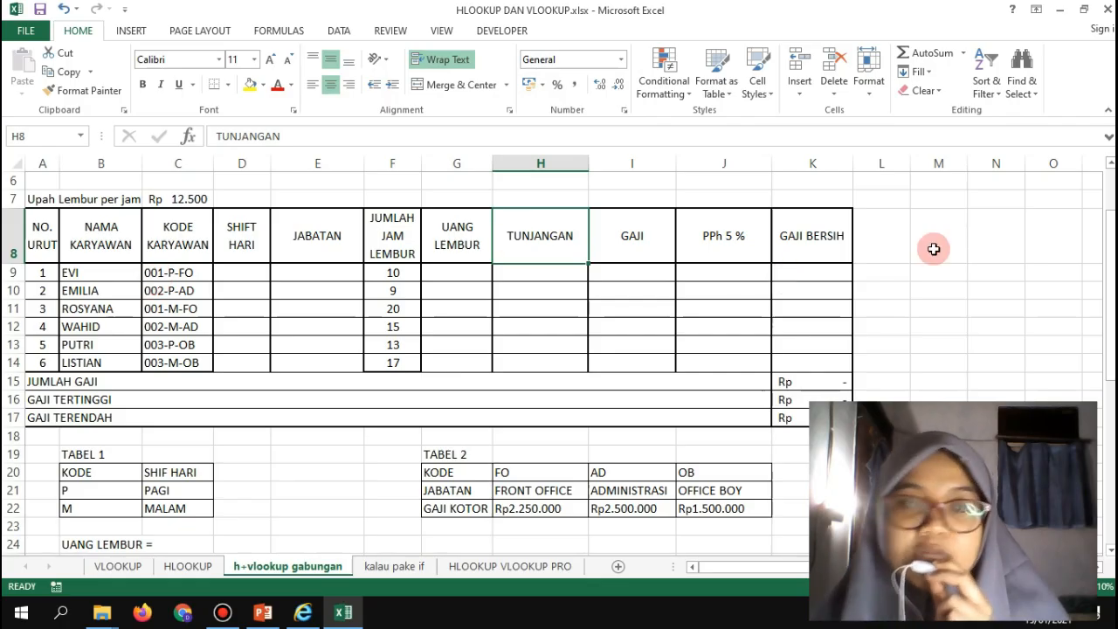
{"action": "left_click_drag", "start_coordinate": [1109, 289], "coordinate": [1110, 311]}
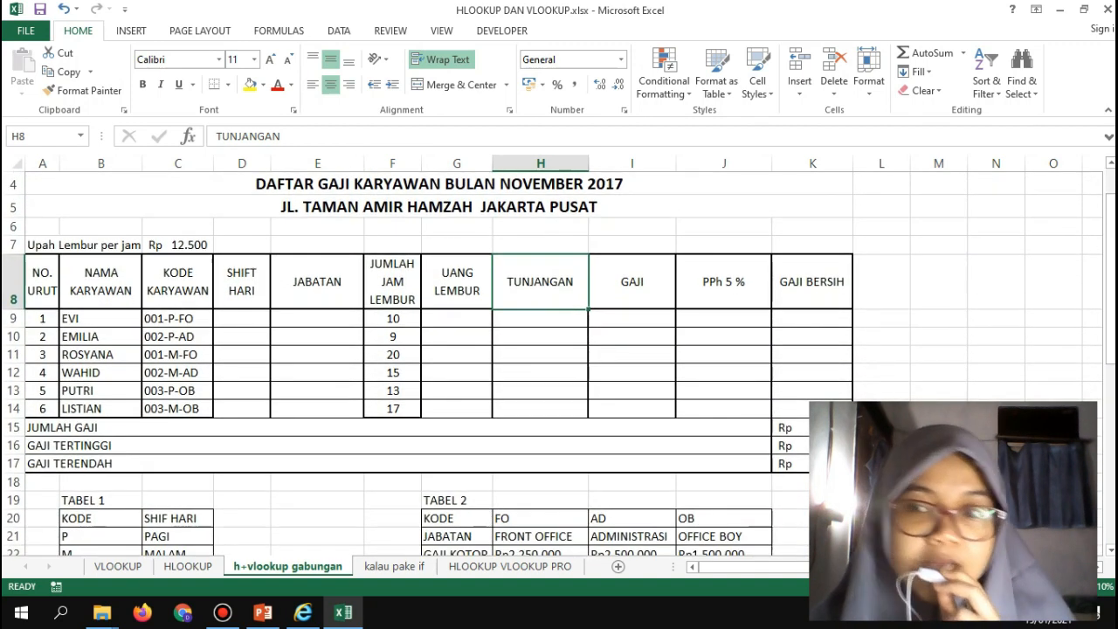
{"action": "left_click_drag", "start_coordinate": [1109, 254], "coordinate": [1109, 262]}
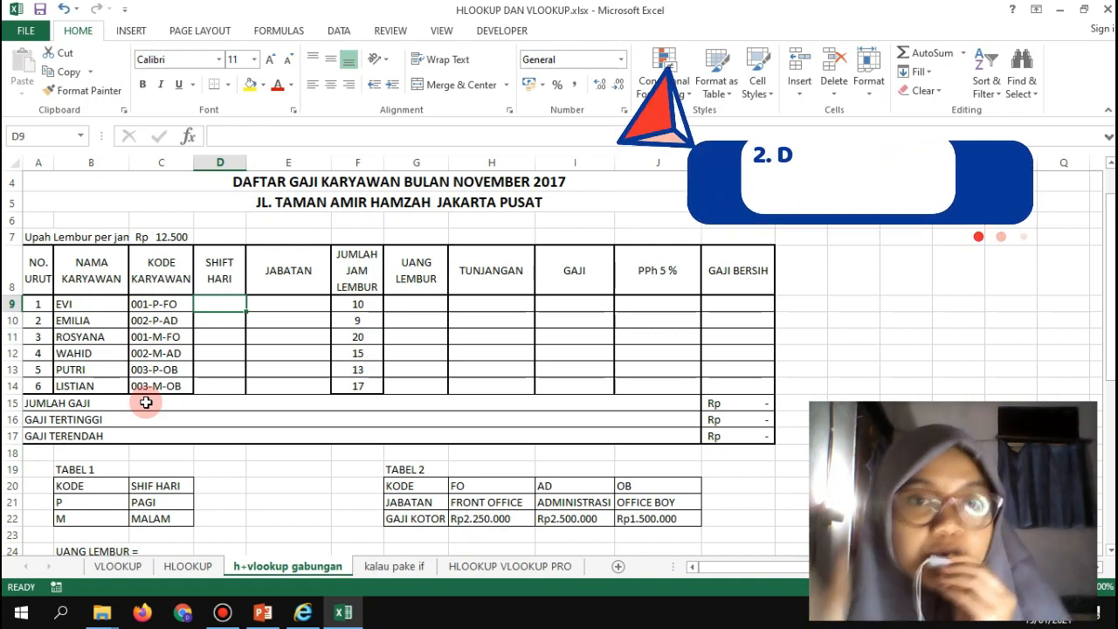
- Define the name TABEL1 for the shift code table in B20:C22, including its header row
{"action": "mouse_move", "coordinate": [1105, 288]}
{"action": "left_mouse_down"}
{"action": "mouse_move", "coordinate": [1105, 355]}
{"action": "mouse_move", "coordinate": [1106, 253]}
{"action": "mouse_move", "coordinate": [1102, 284]}
{"action": "left_mouse_up"}
{"action": "left_click_drag", "start_coordinate": [70, 448], "coordinate": [175, 479]}
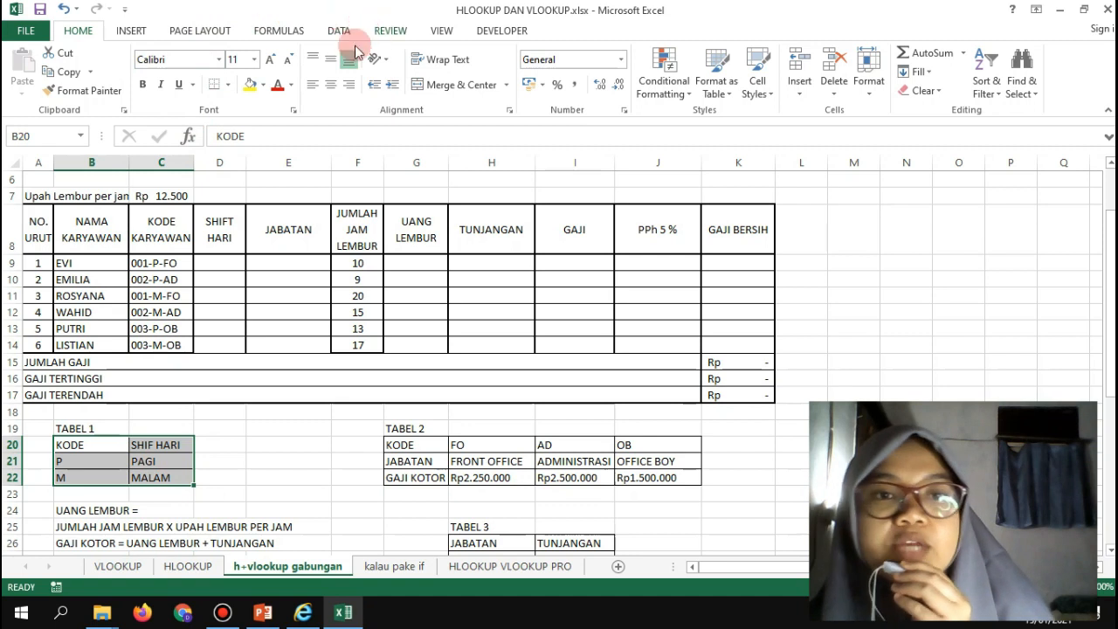
{"action": "left_click", "coordinate": [289, 33]}
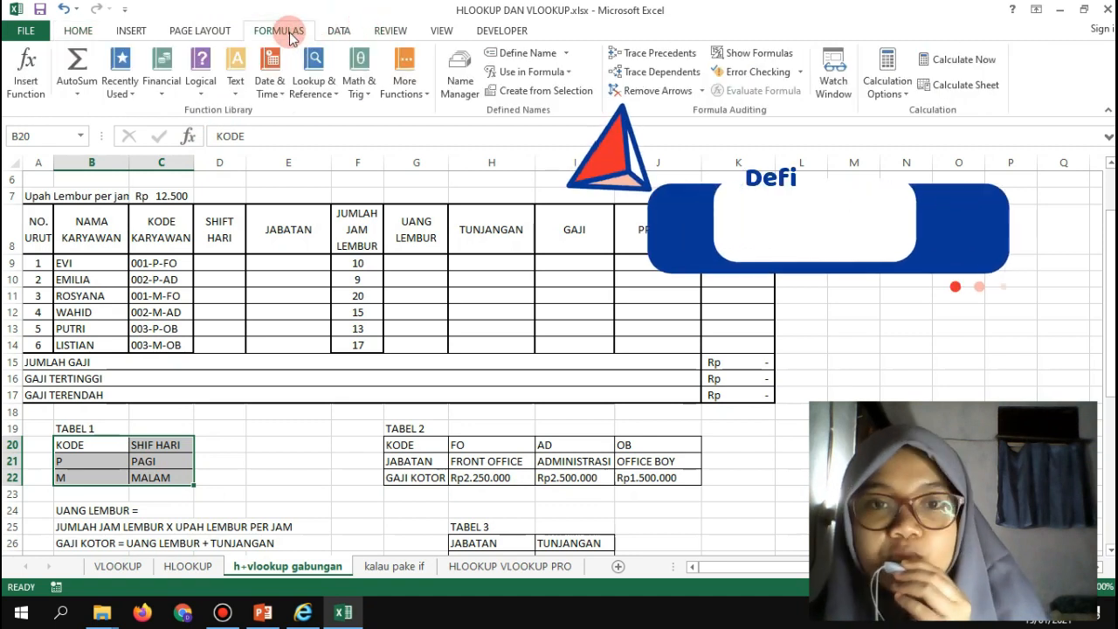
{"action": "left_click", "coordinate": [515, 55]}
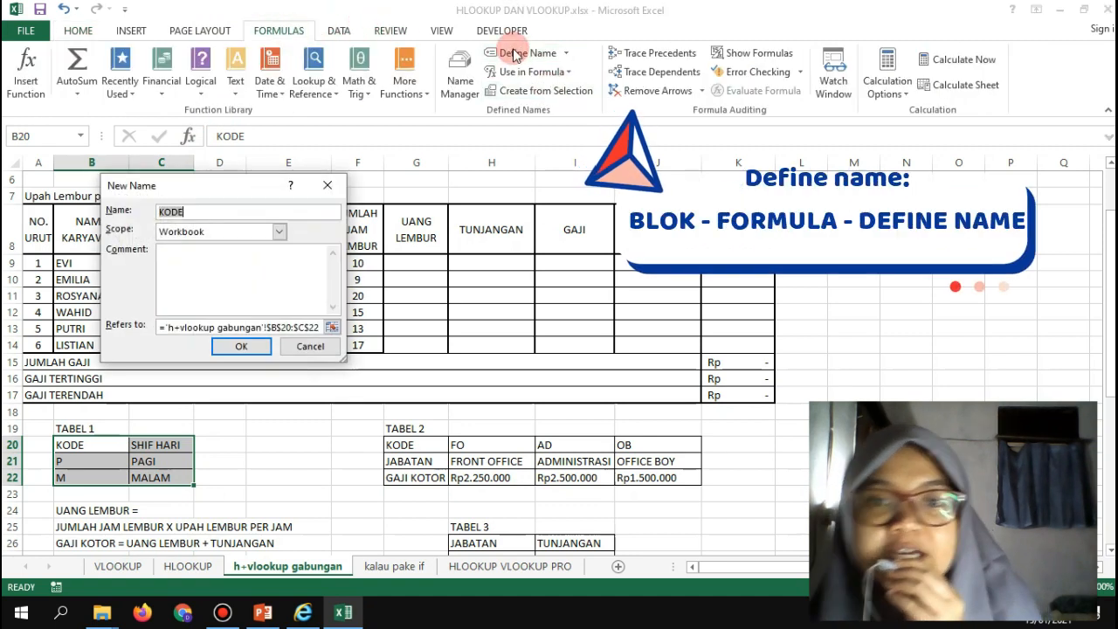
{"action": "type", "text": "TA"}
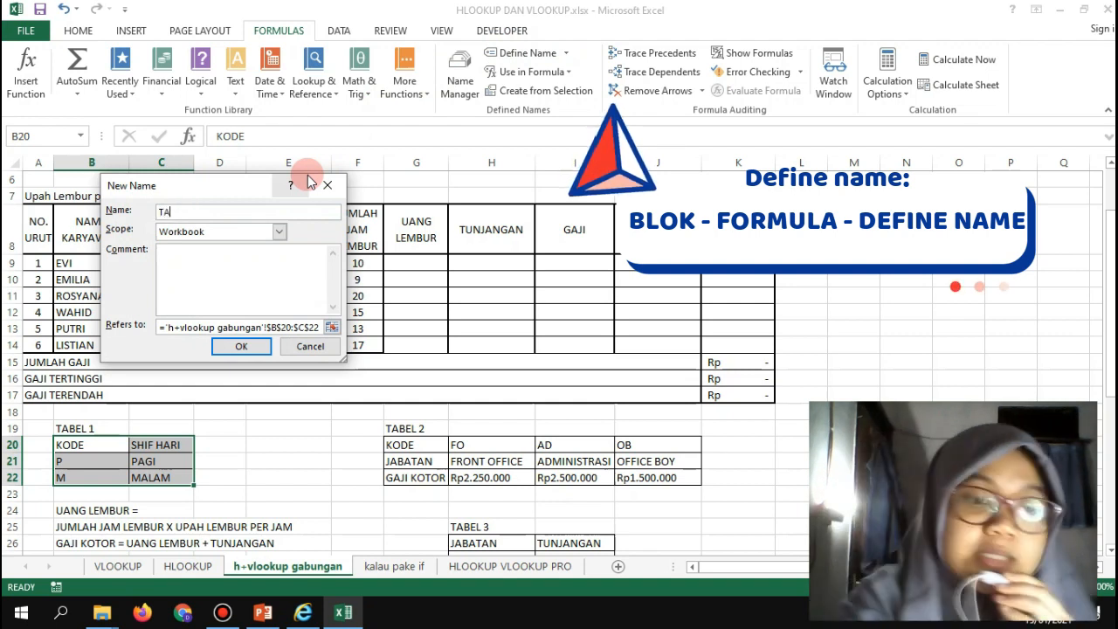
{"action": "type", "text": "BEL1"}
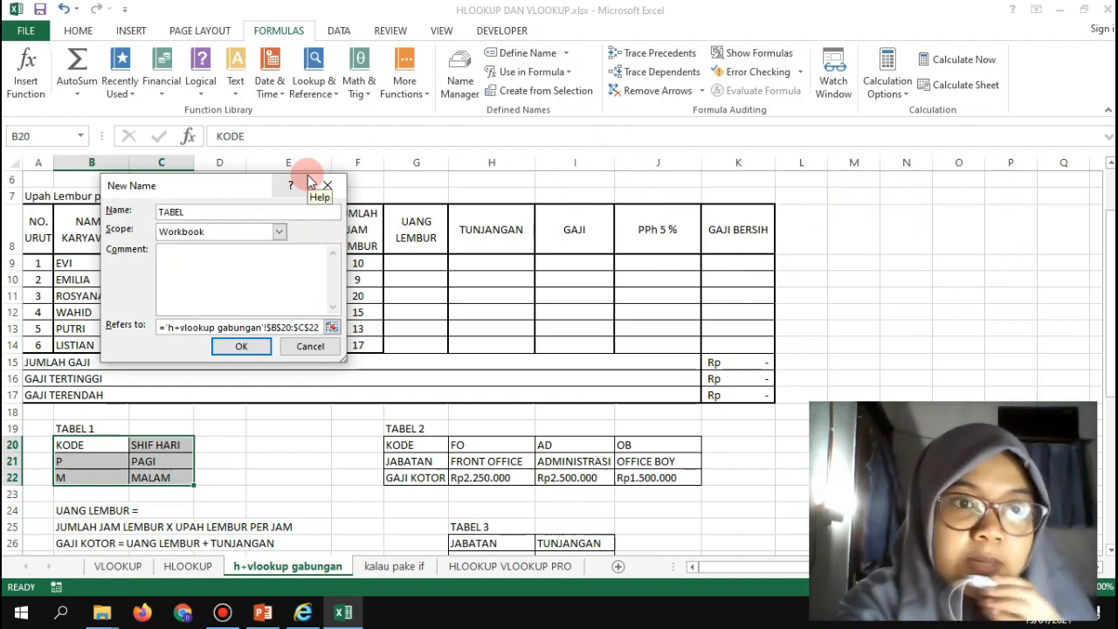
{"action": "left_click", "coordinate": [241, 345]}
- Define the name TABEL2 for the position and gross salary table in G20:J22
{"action": "left_click_drag", "start_coordinate": [402, 445], "coordinate": [689, 477]}
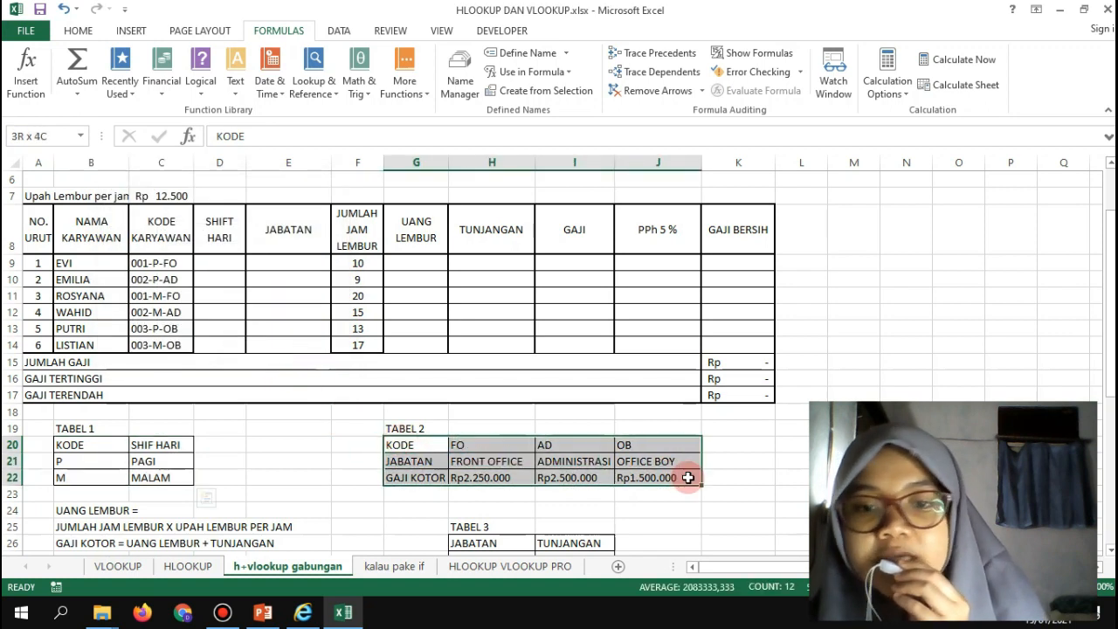
{"action": "left_click", "coordinate": [527, 54]}
{"action": "type", "text": "TA"}
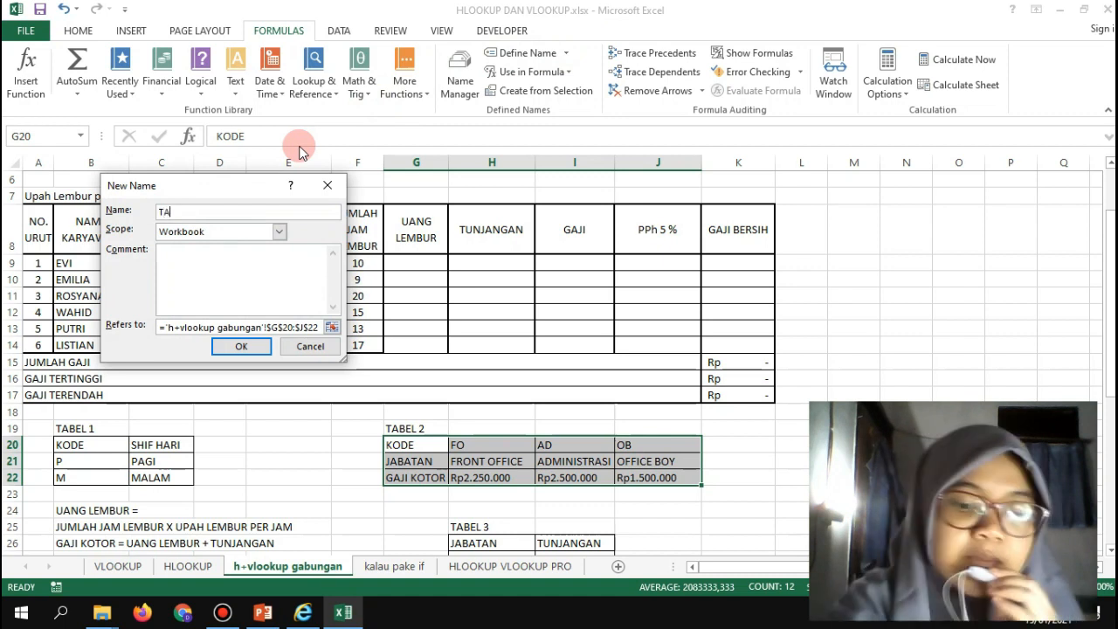
{"action": "type", "text": "BEL2"}
{"action": "key", "text": "Return"}
- Define the name TABEL3 for the position allowance table in H26:I29
{"action": "left_click_drag", "start_coordinate": [1108, 357], "coordinate": [1108, 422]}
{"action": "left_click_drag", "start_coordinate": [459, 381], "coordinate": [575, 426]}
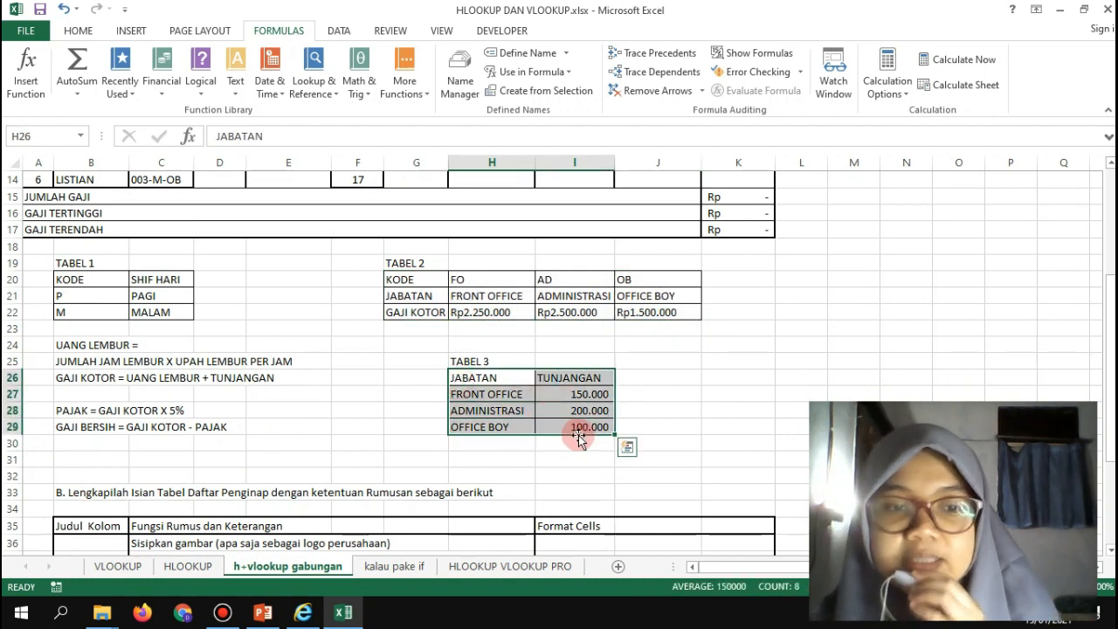
{"action": "left_click", "coordinate": [517, 53]}
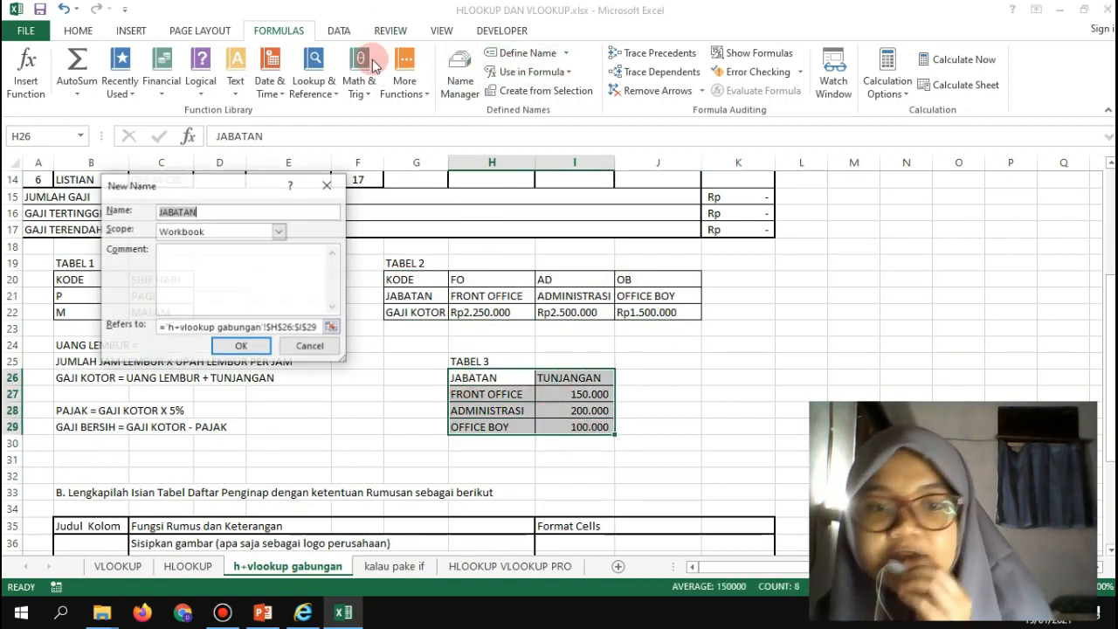
{"action": "type", "text": "TA"}
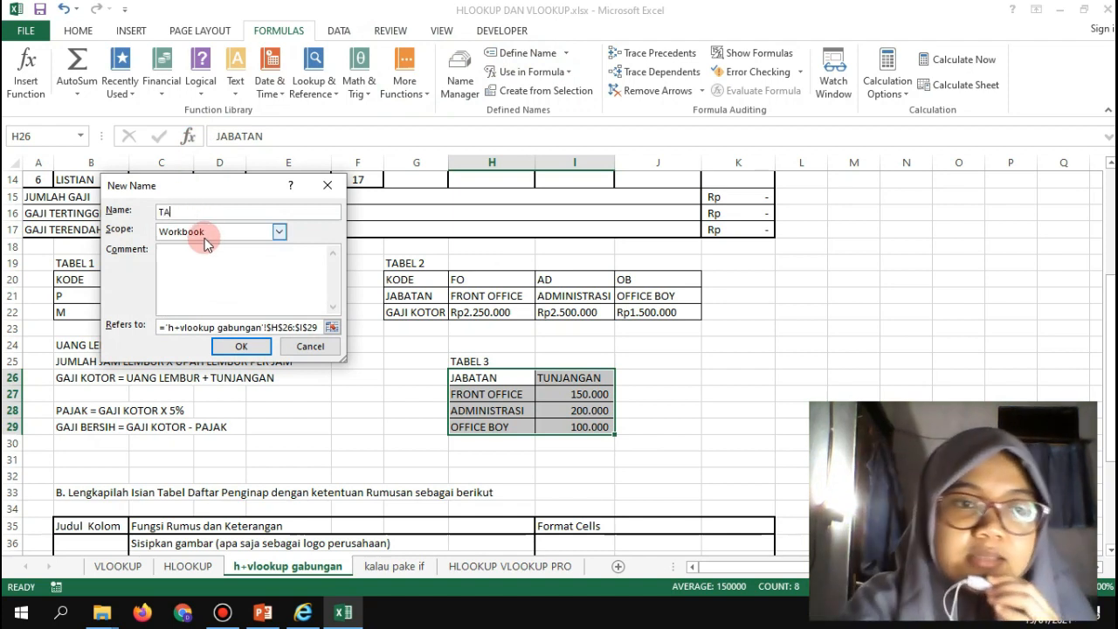
{"action": "type", "text": "BEL3"}
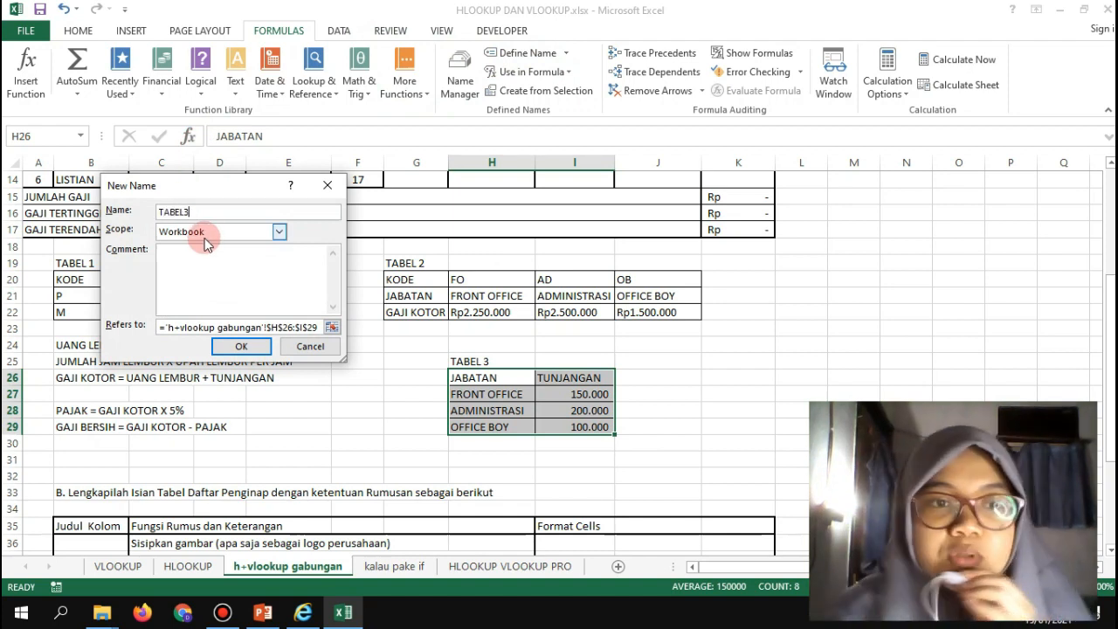
{"action": "left_click", "coordinate": [239, 347]}
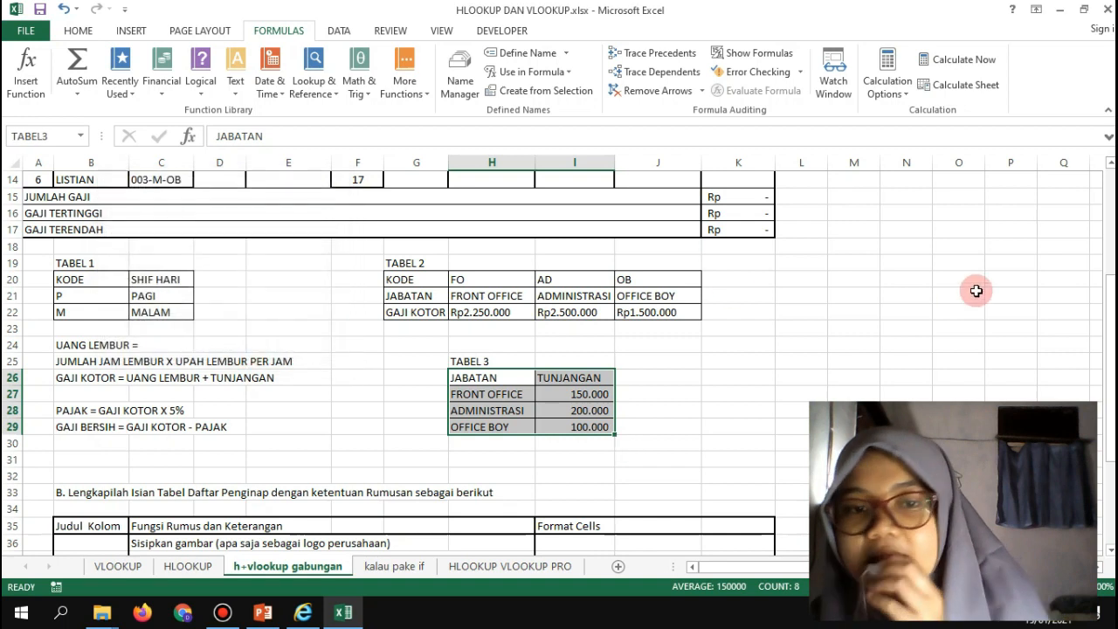
- Start a VLOOKUP formula in D9 under SHIFT HARI, with a nested MID function reading the employee code in C9
{"action": "left_click_drag", "start_coordinate": [1109, 289], "coordinate": [1108, 179]}
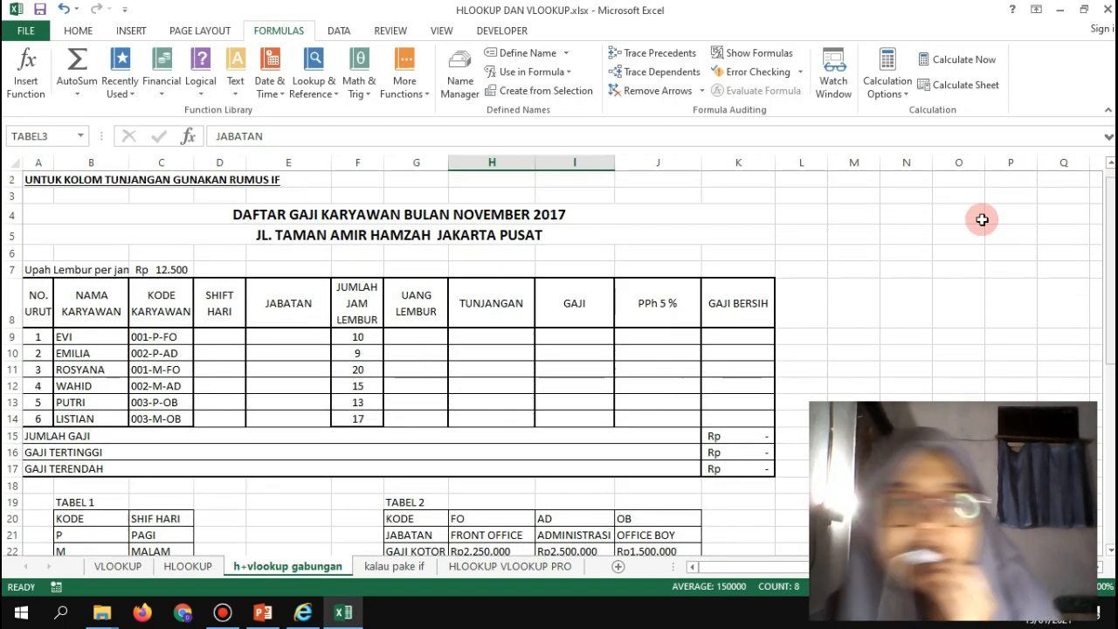
{"action": "left_click", "coordinate": [219, 340]}
{"action": "left_click_drag", "start_coordinate": [1109, 229], "coordinate": [1110, 247]}
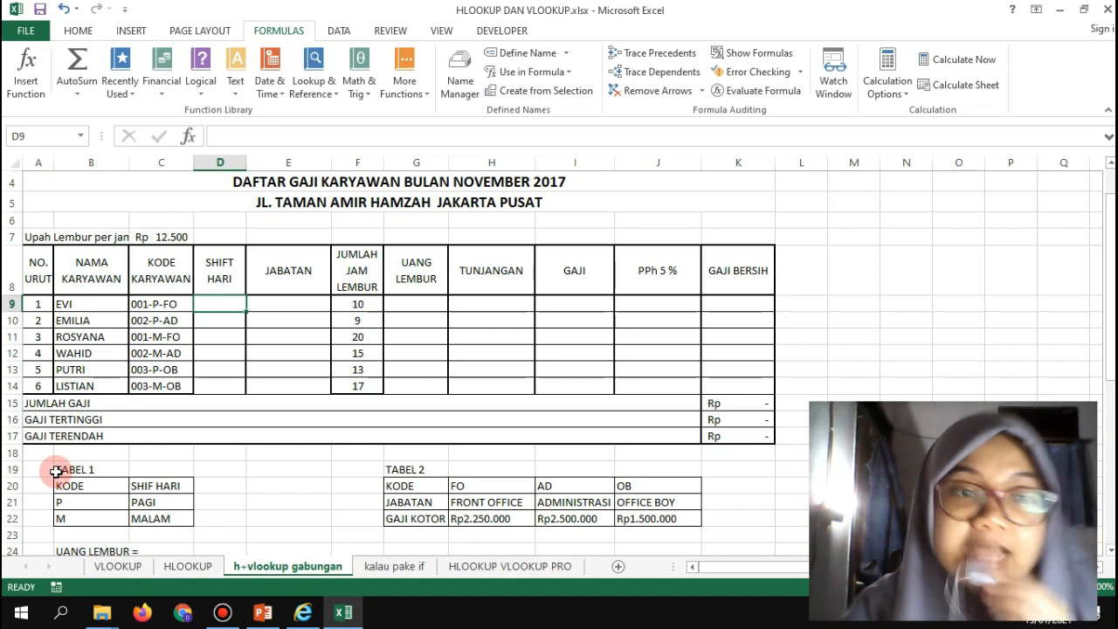
{"action": "type", "text": "=V"}
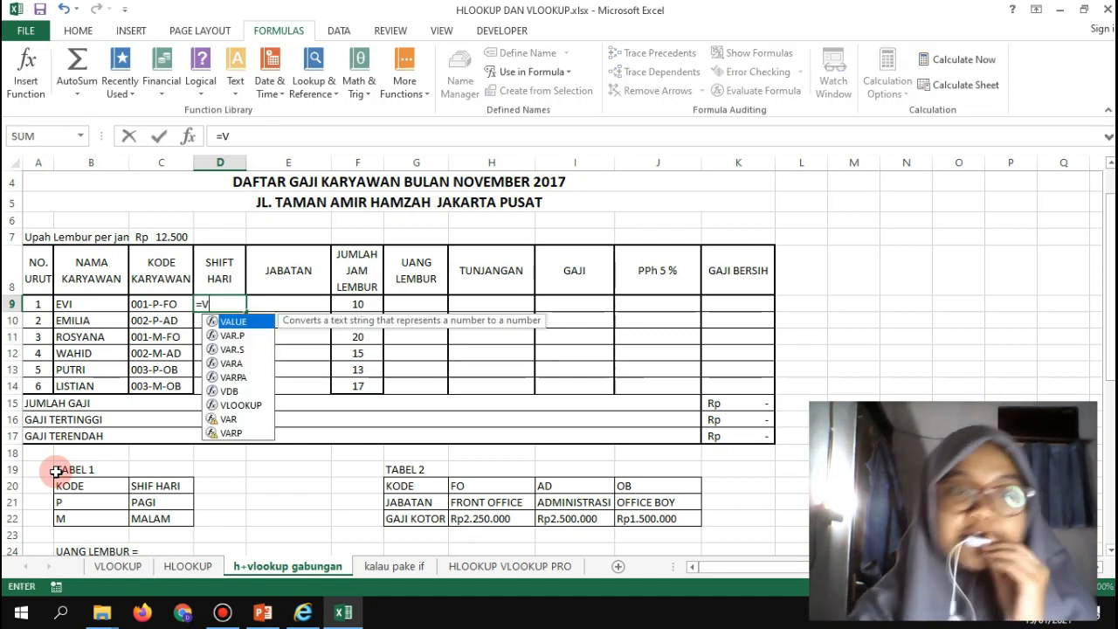
{"action": "type", "text": "LOOKUP("}
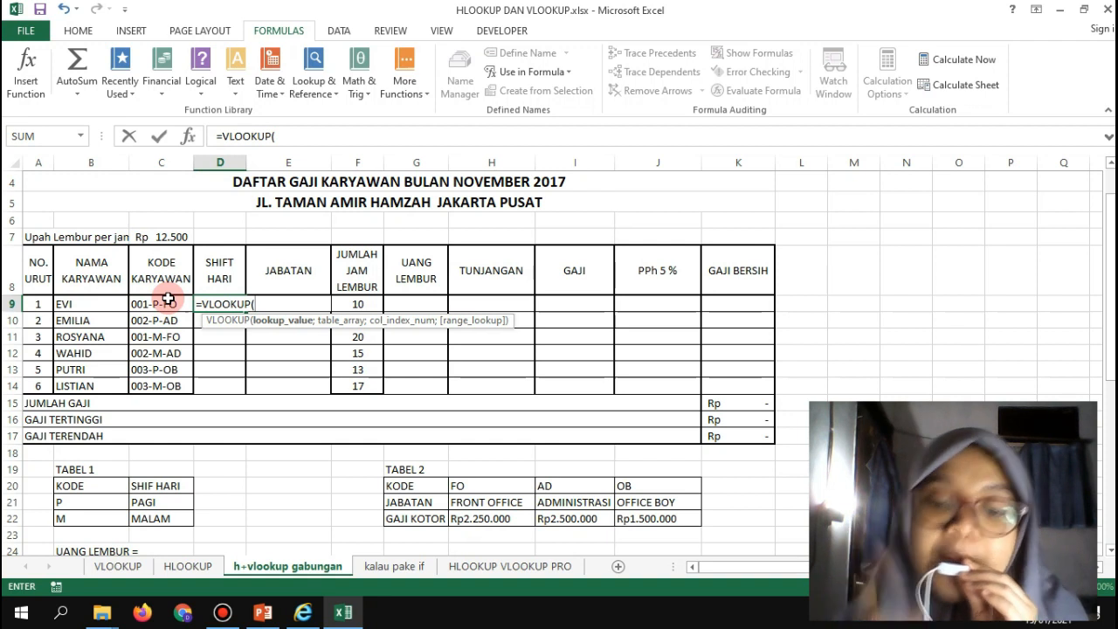
{"action": "type", "text": "MID"}
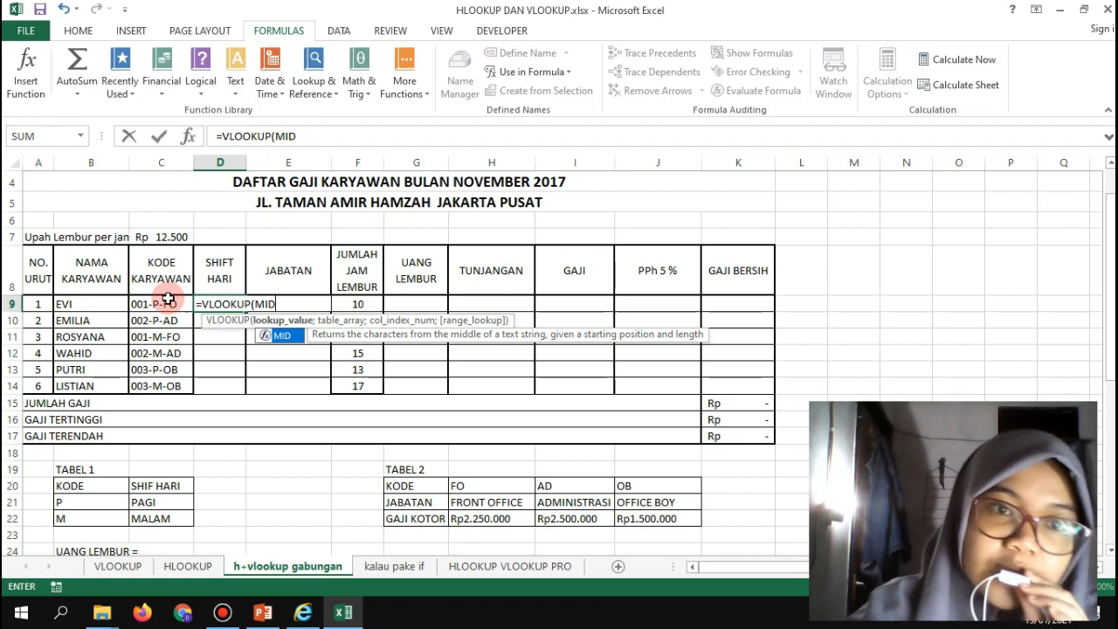
{"action": "type", "text": "("}
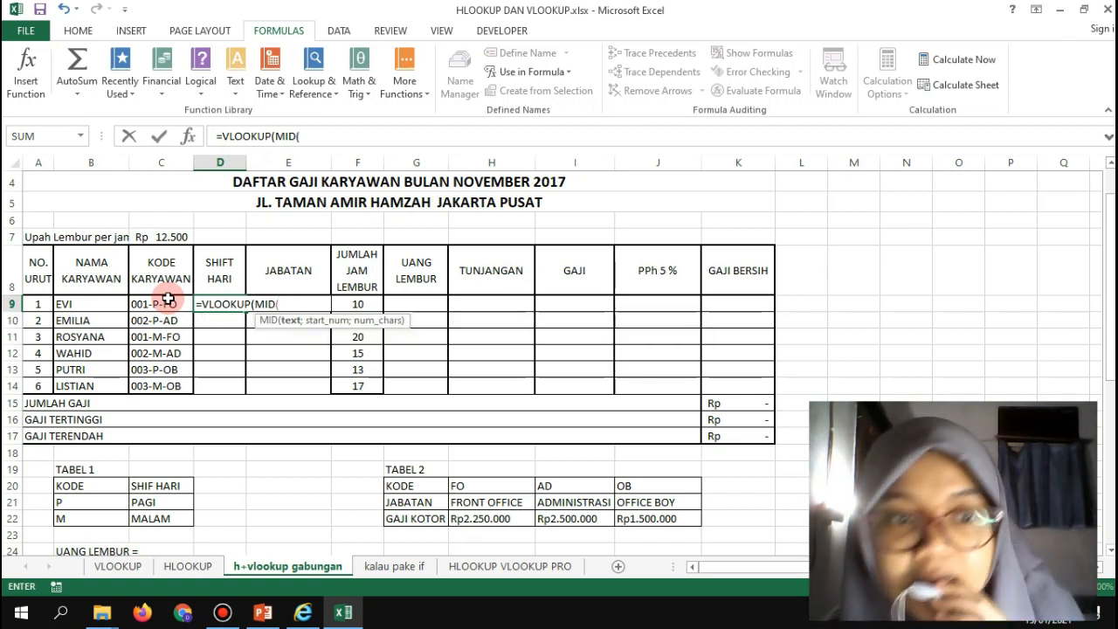
{"action": "left_click", "coordinate": [158, 303]}
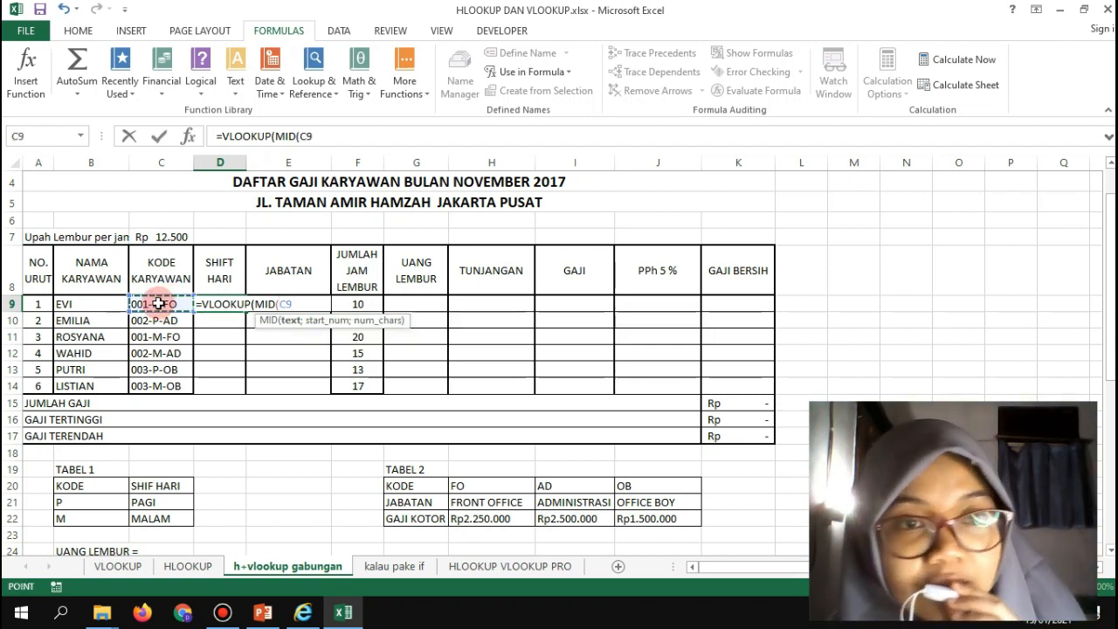
- Make the nested MID extract 1 character starting at position 5, and close it as the lookup value
{"action": "type", "text": ";"}
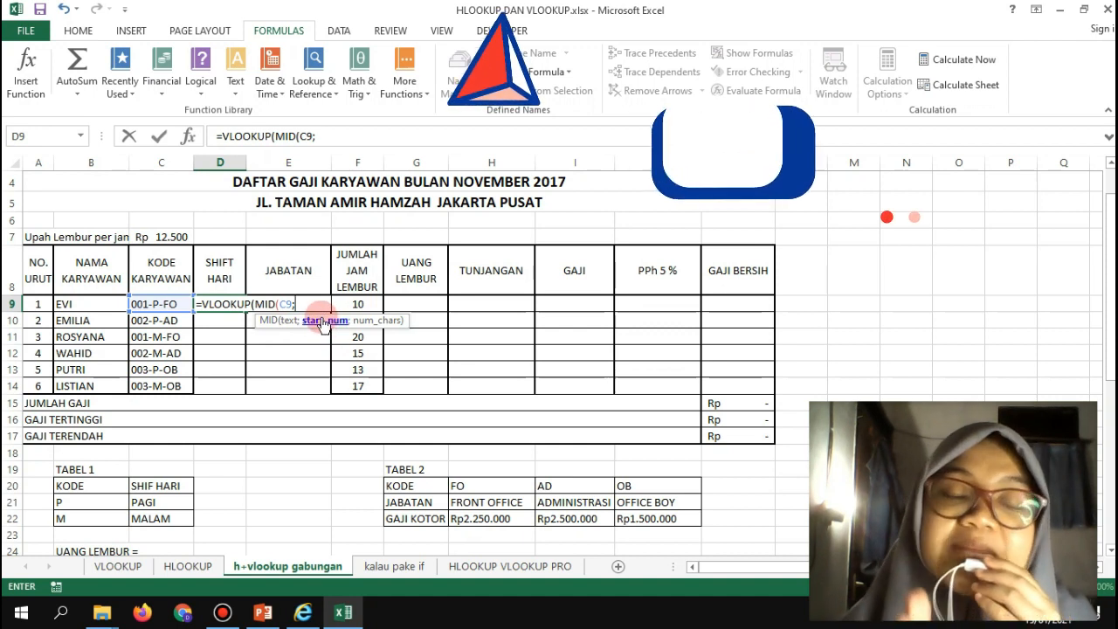
{"action": "type", "text": ";"}
{"action": "key", "text": "BackSpace"}
{"action": "type", "text": "5"}
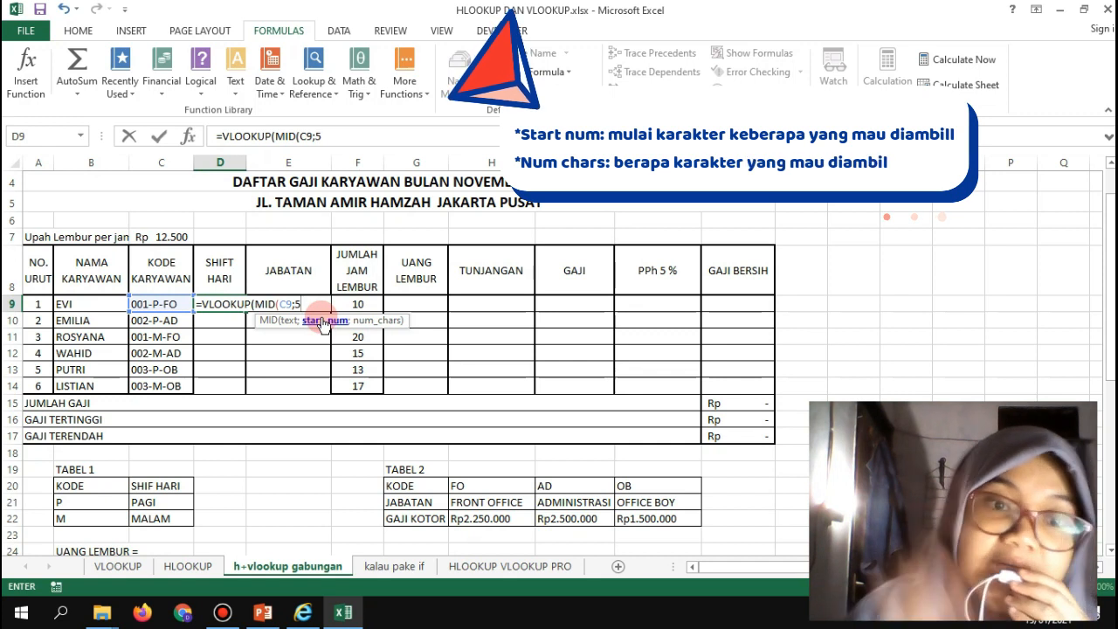
{"action": "type", "text": ";"}
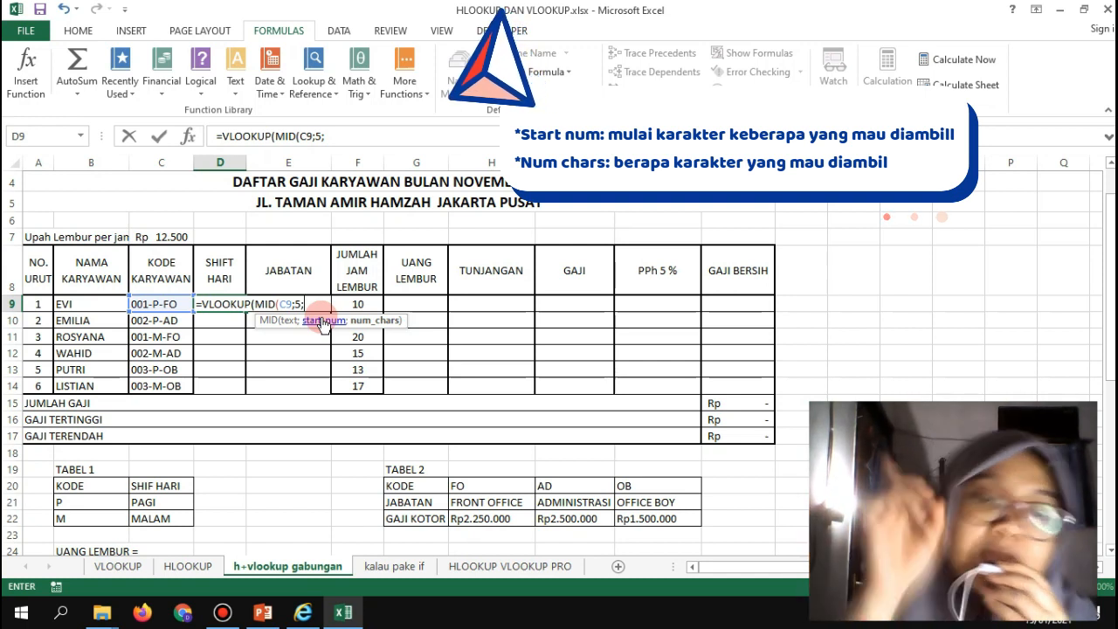
{"action": "type", "text": "1"}
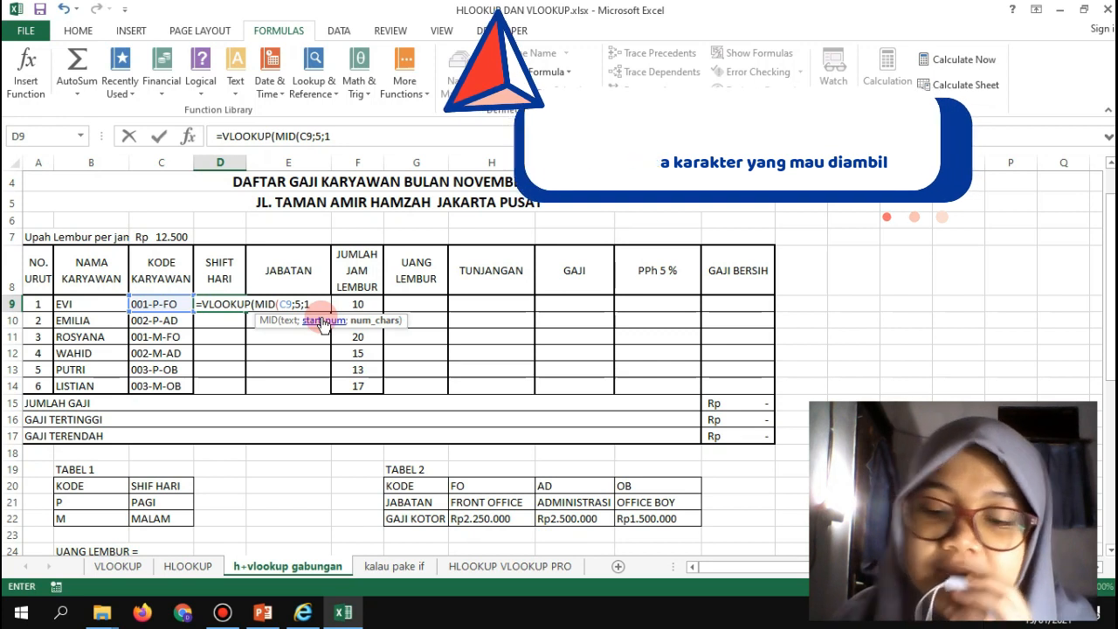
{"action": "left_click", "coordinate": [328, 136]}
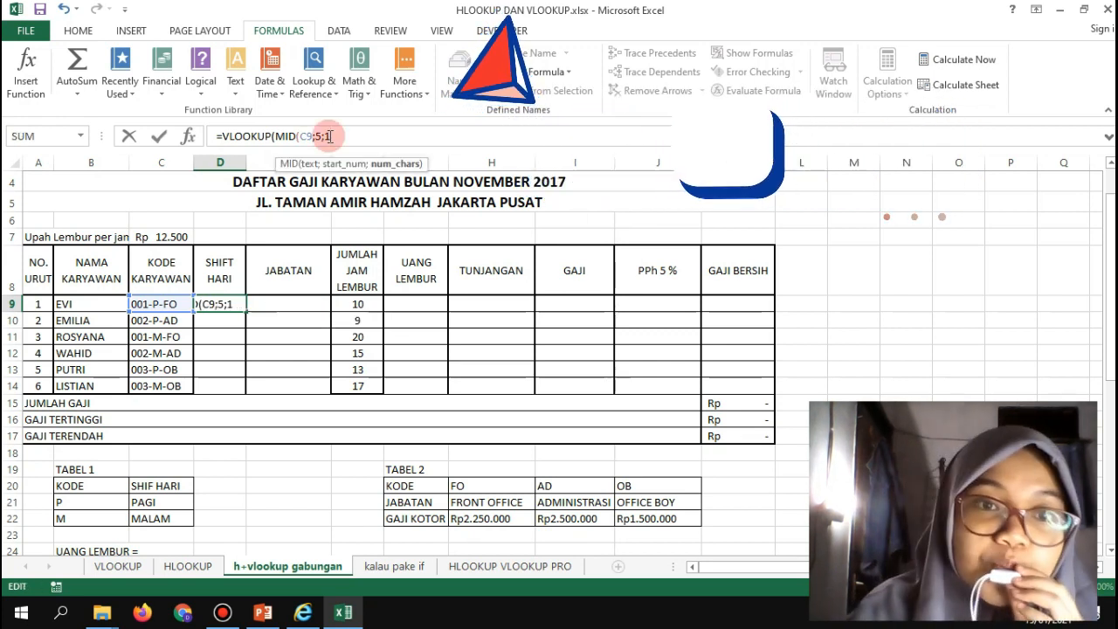
{"action": "type", "text": ");"}
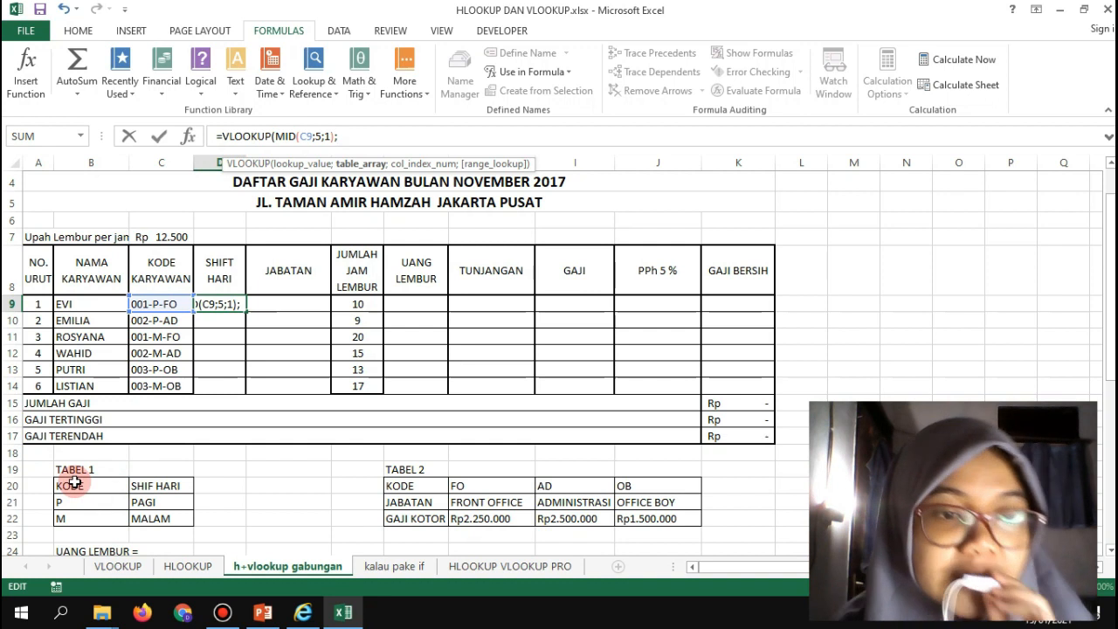
- Complete the VLOOKUP in D9 with TABEL1, column index 2 and range lookup 0, and fill it down to D14
{"action": "type", "text": "T"}
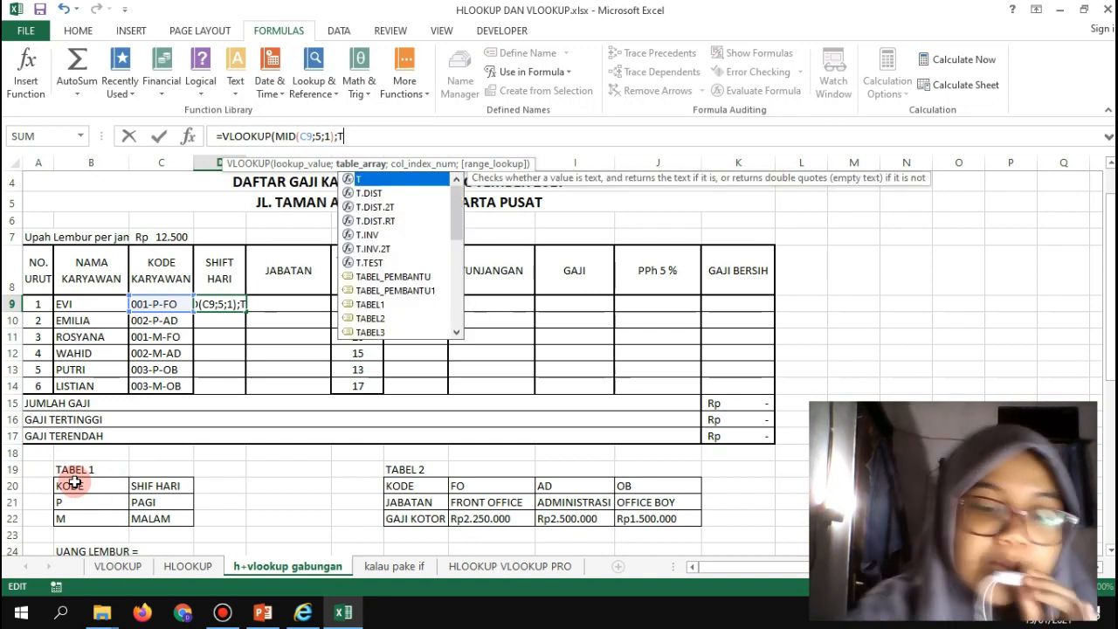
{"action": "type", "text": "ABEL"}
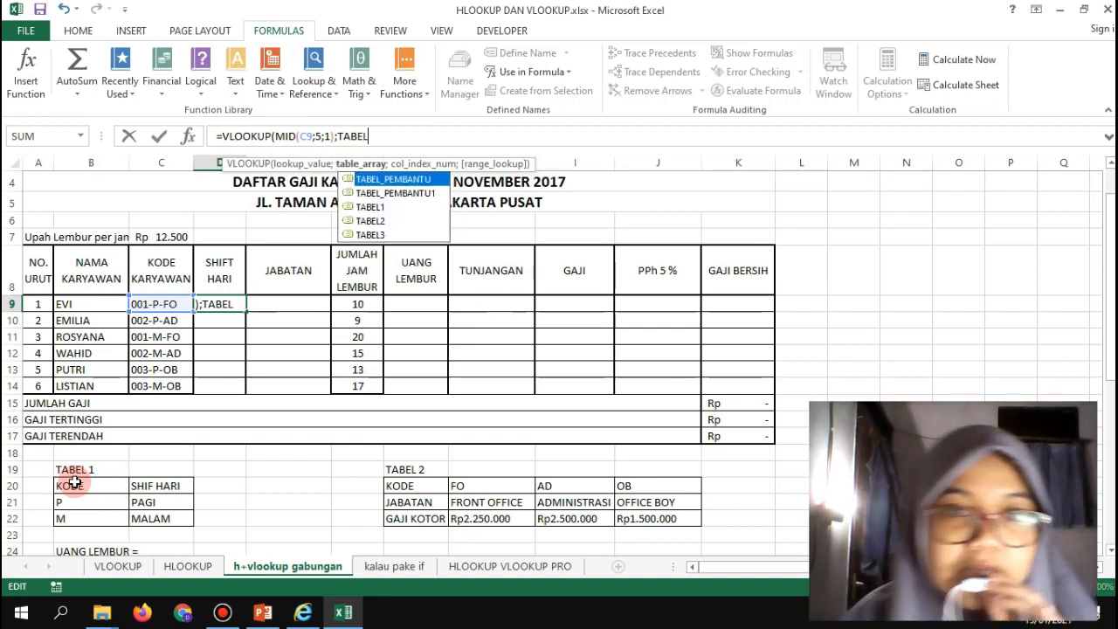
{"action": "double_click", "coordinate": [375, 208]}
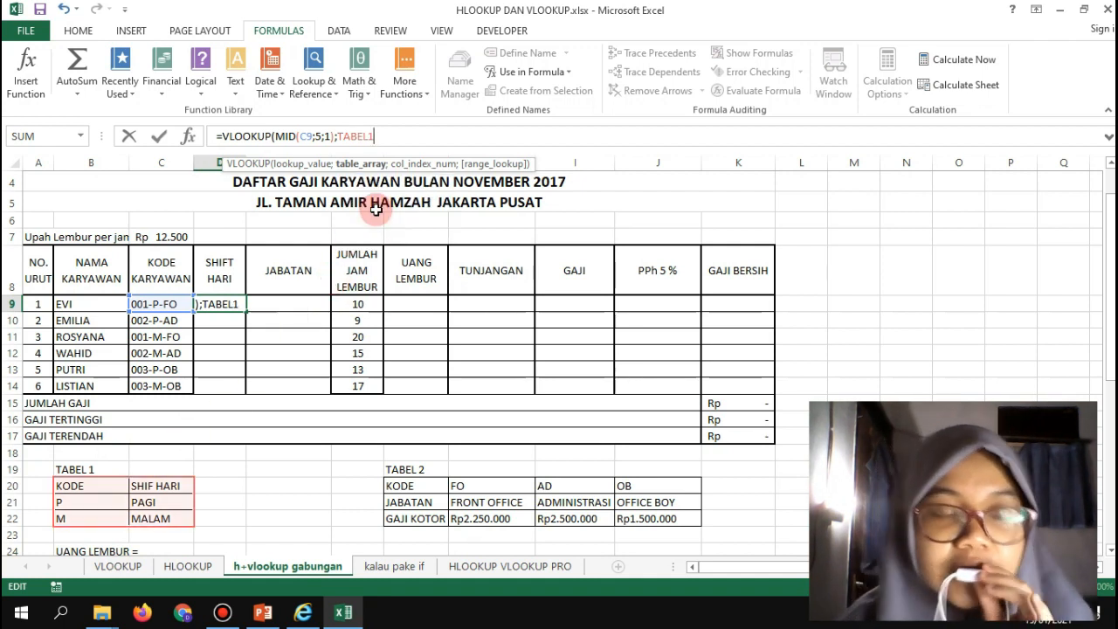
{"action": "type", "text": ";"}
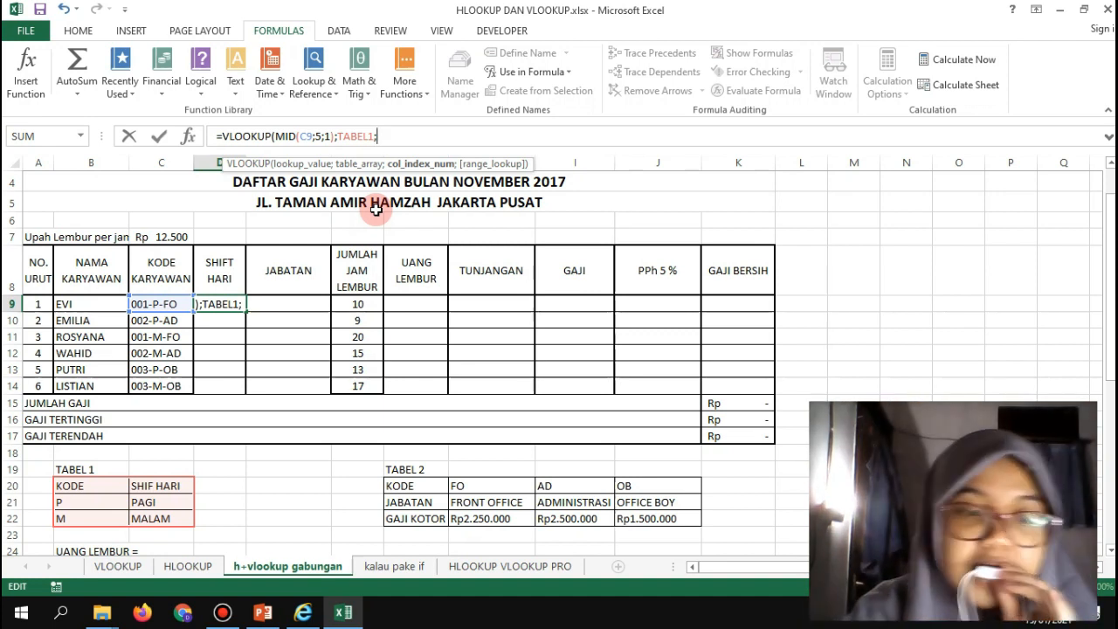
{"action": "type", "text": "2;"}
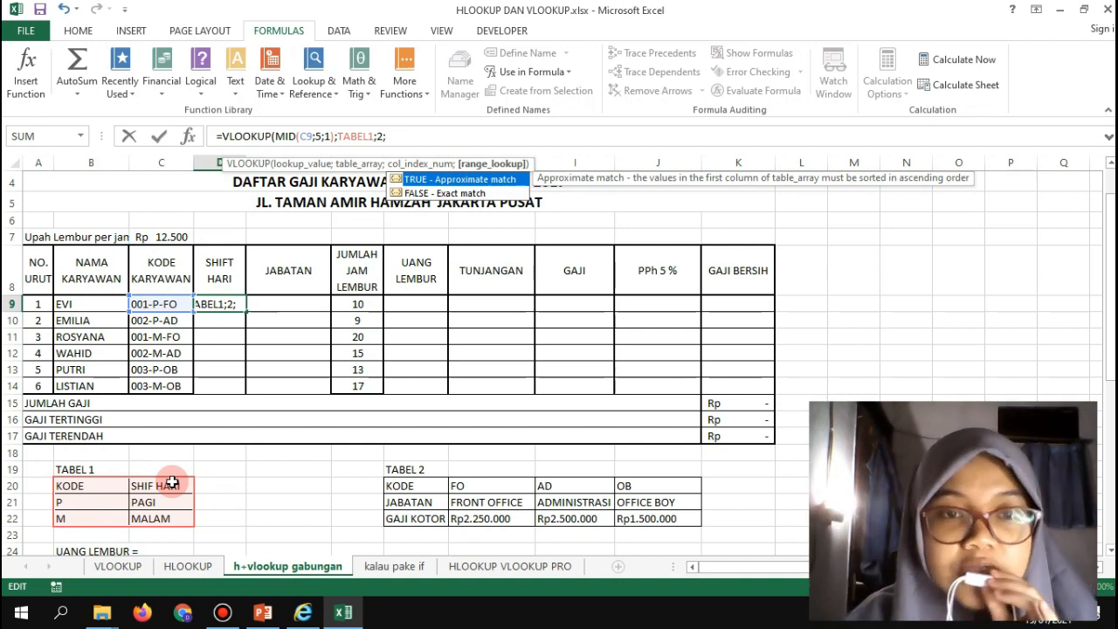
{"action": "type", "text": "0"}
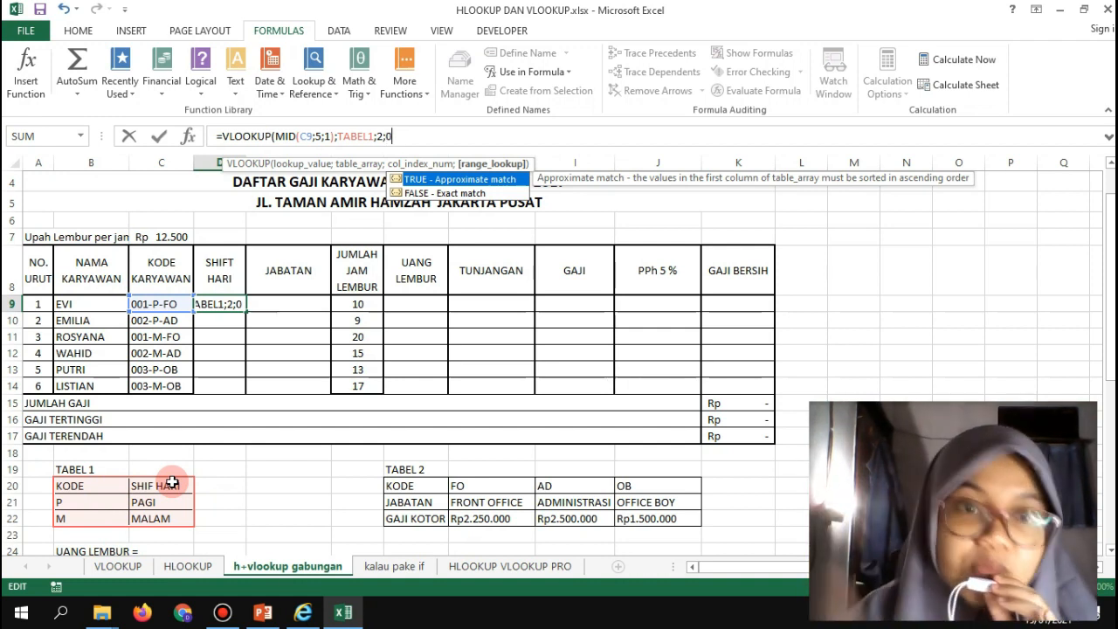
{"action": "type", "text": ")"}
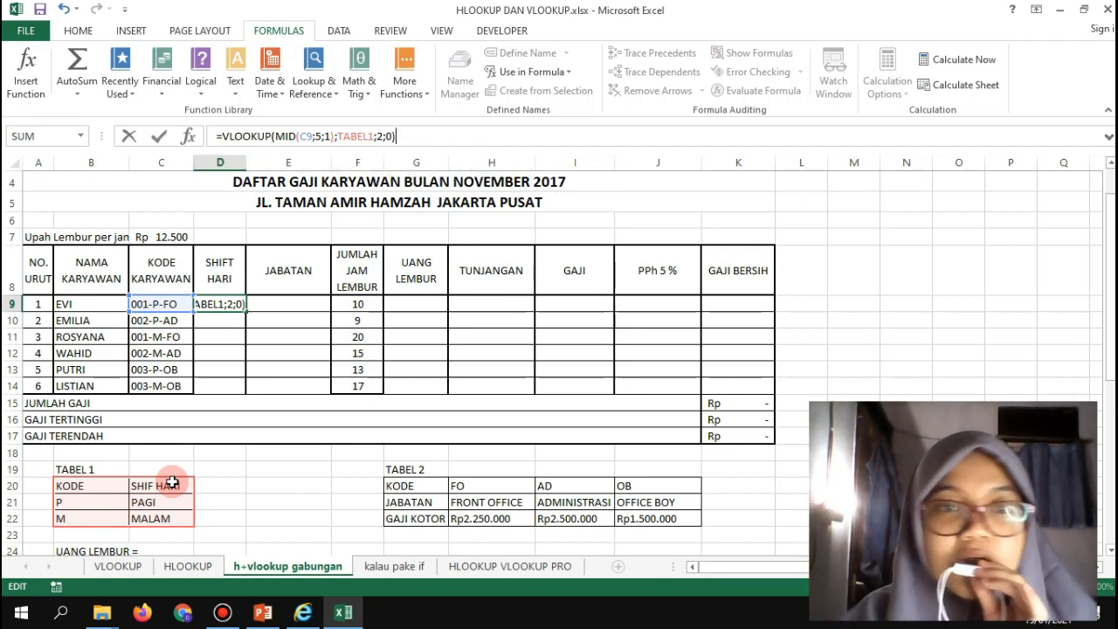
{"action": "key", "text": "Return"}
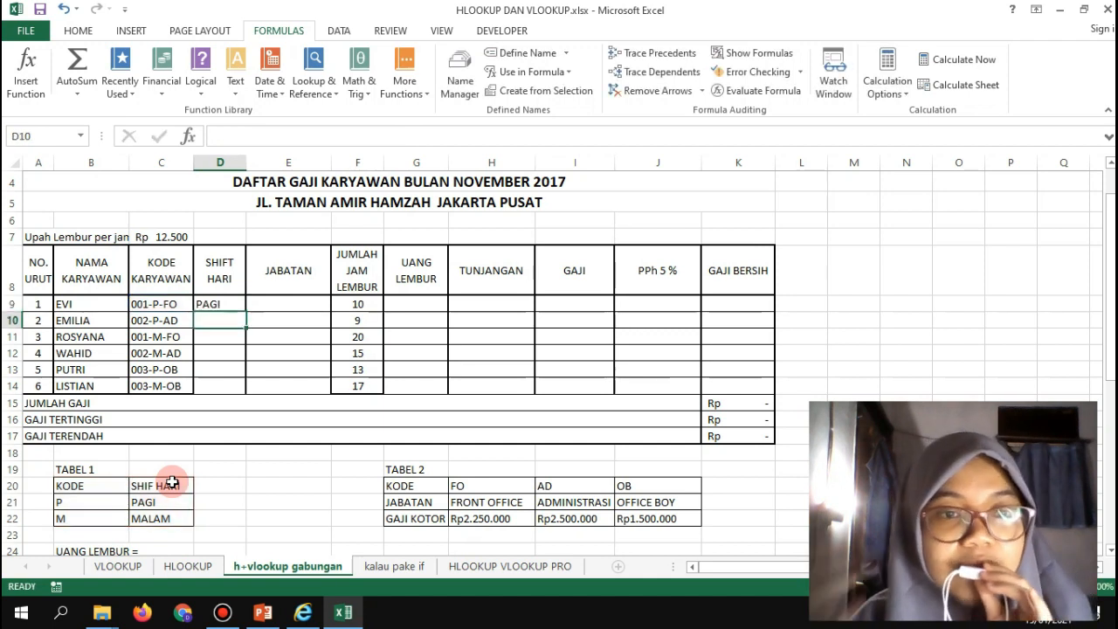
{"action": "left_click", "coordinate": [237, 303]}
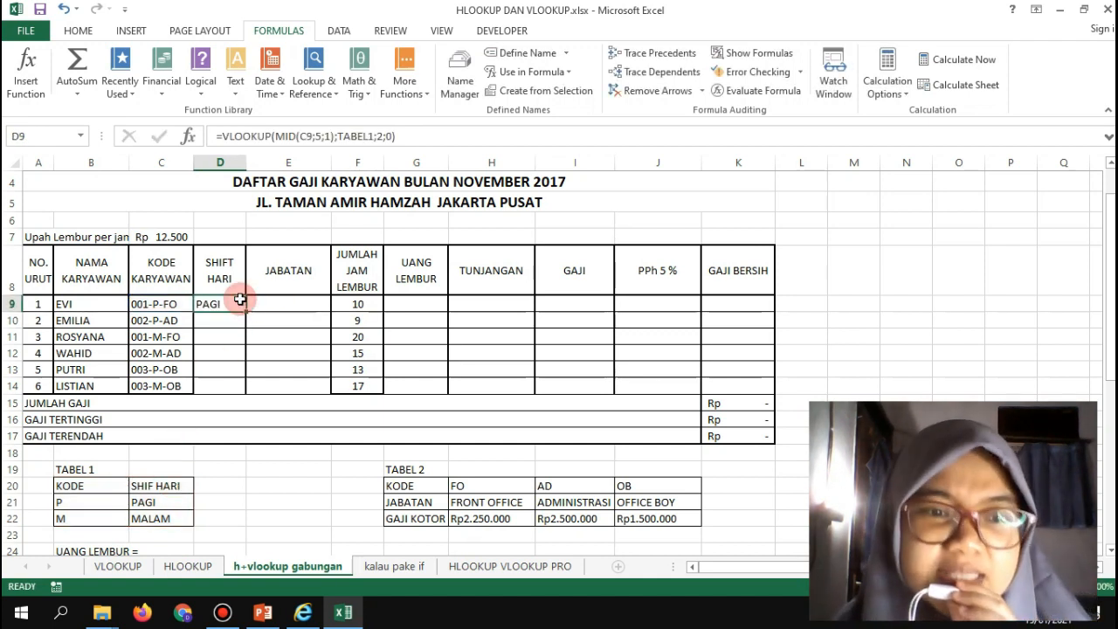
{"action": "left_click_drag", "start_coordinate": [246, 311], "coordinate": [240, 387]}
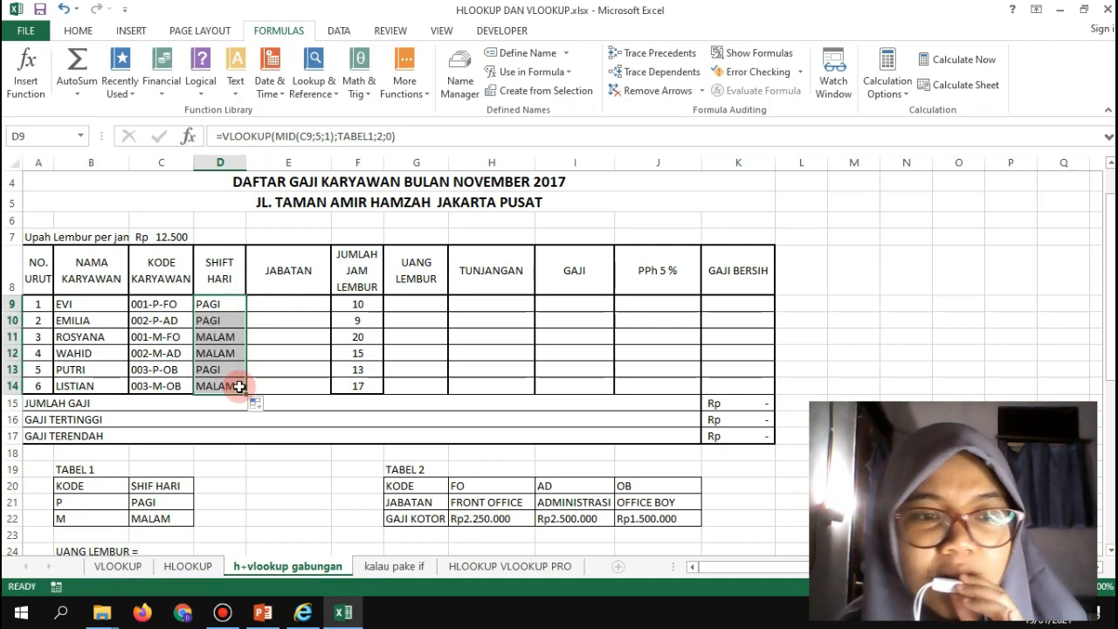
- Start an HLOOKUP formula in E9 under JABATAN, after checking the position and salary table in G20:J22
{"action": "left_click", "coordinate": [313, 253]}
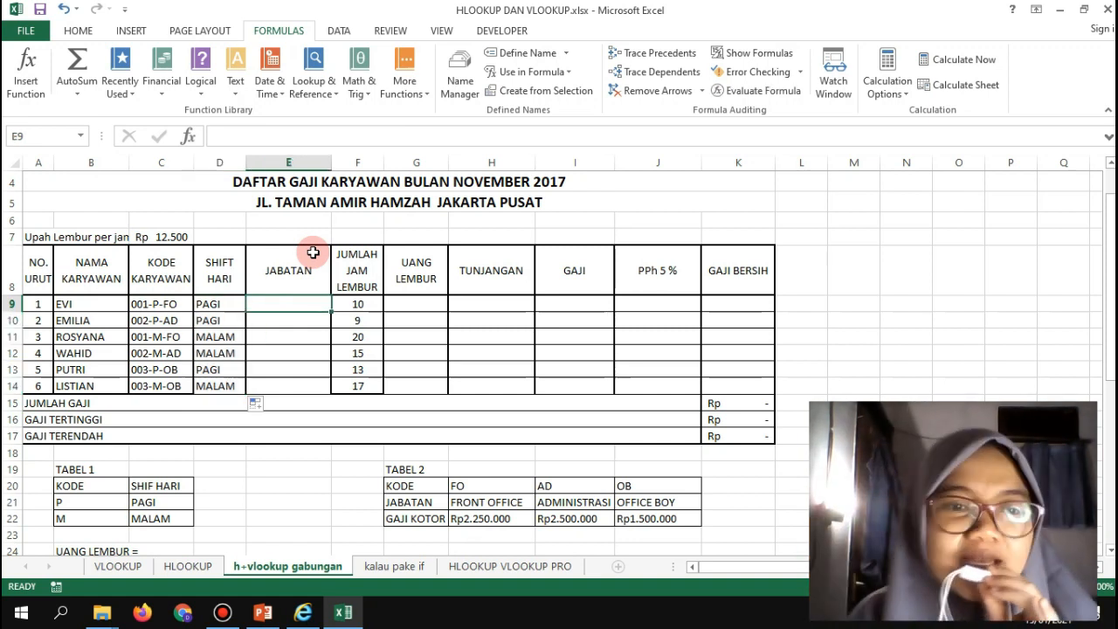
{"action": "key", "text": "Down"}
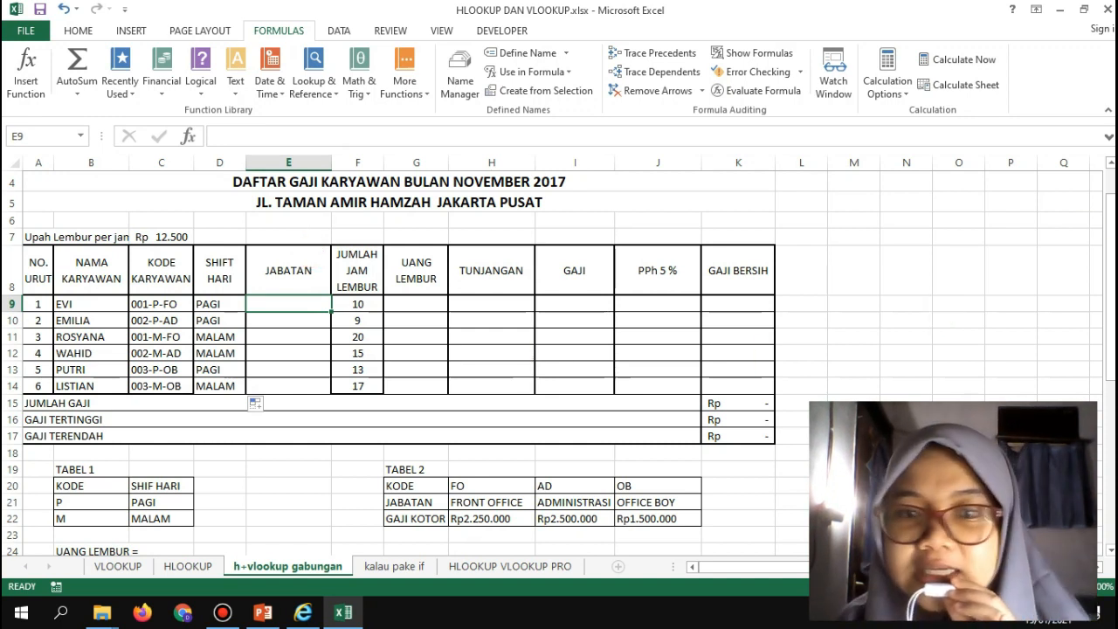
{"action": "left_click_drag", "start_coordinate": [392, 486], "coordinate": [682, 517]}
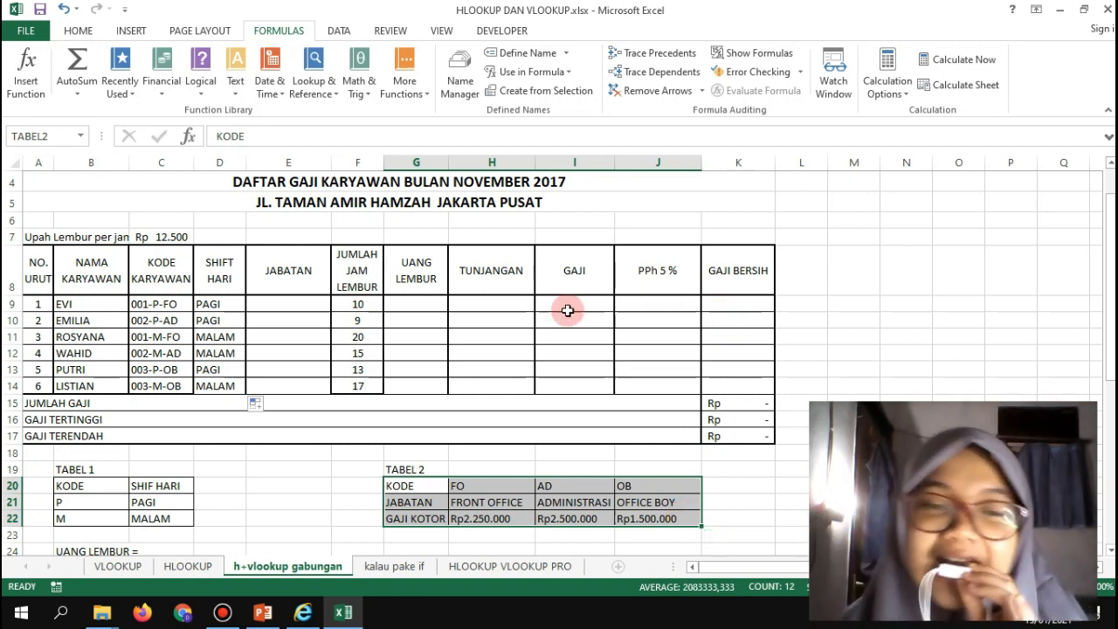
{"action": "left_click", "coordinate": [307, 300]}
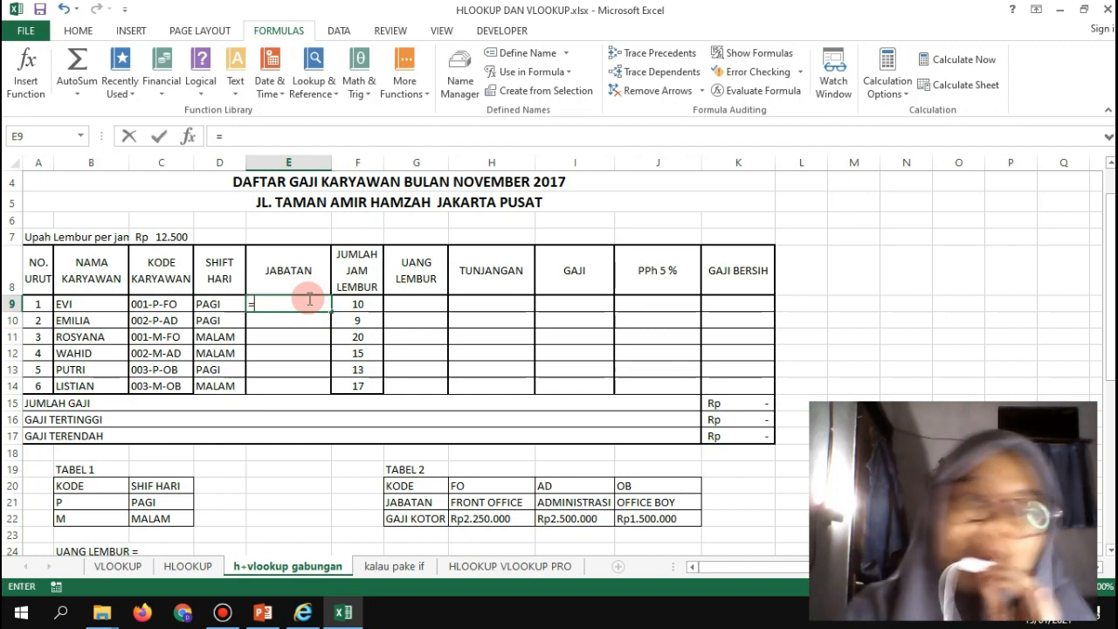
{"action": "type", "text": "="}
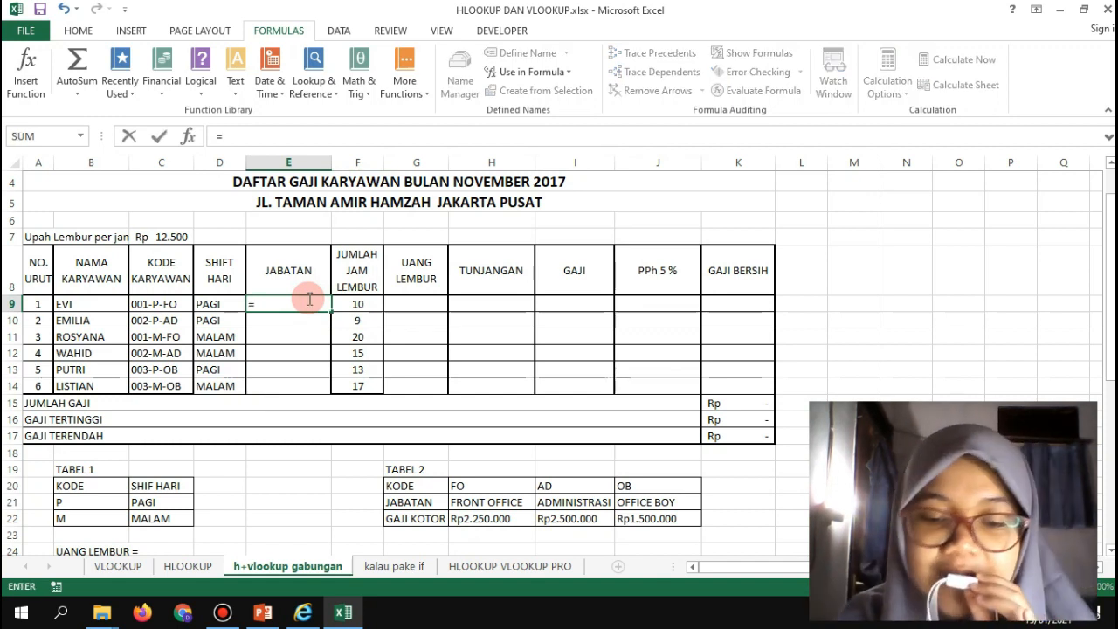
{"action": "type", "text": "HLOOKUP("}
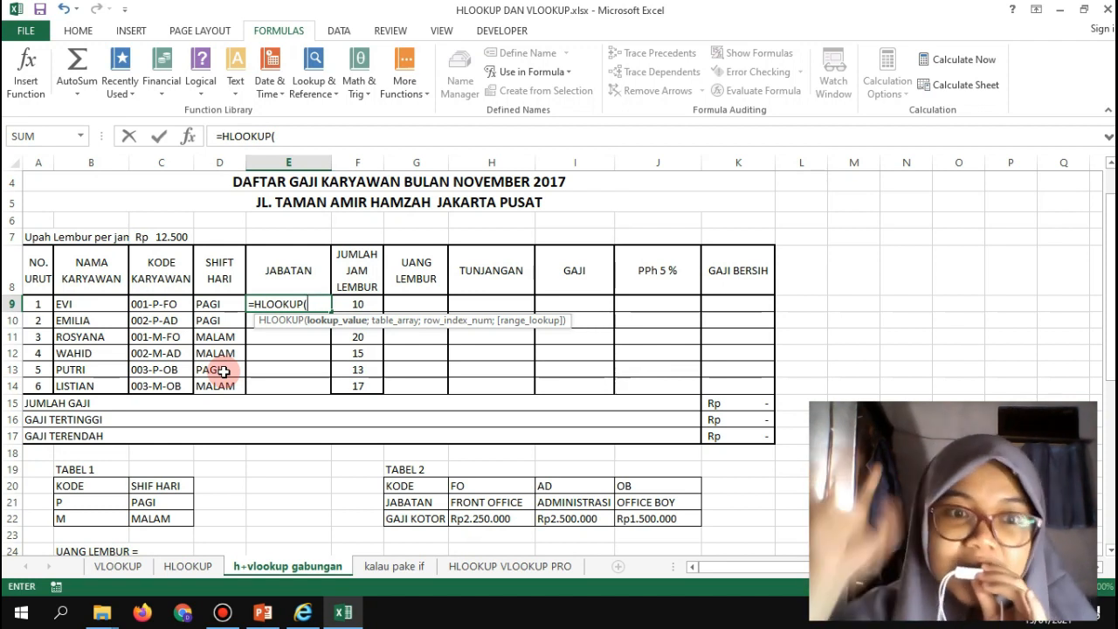
- Nest a RIGHT function as the lookup value, extracting 2 characters from the employee code in C9
{"action": "type", "text": "R"}
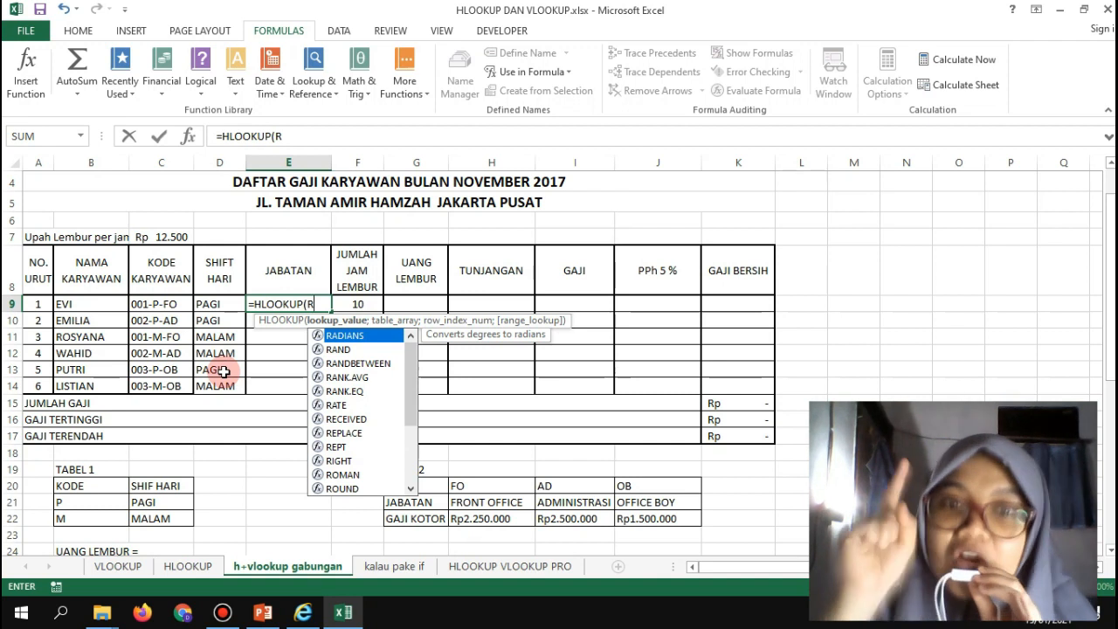
{"action": "type", "text": "IGHT"}
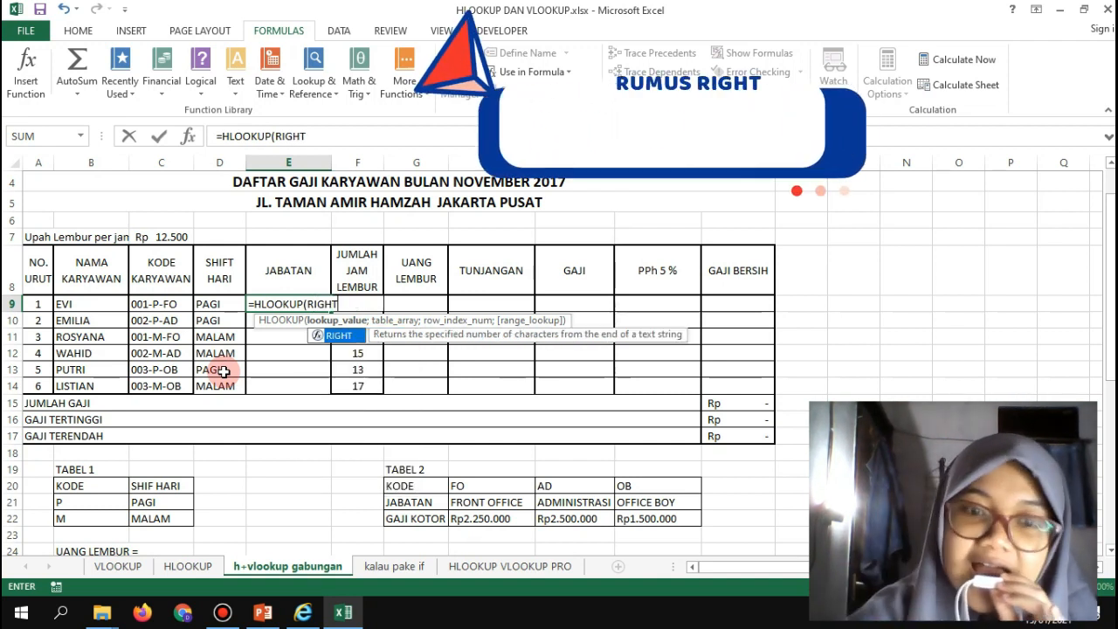
{"action": "type", "text": "("}
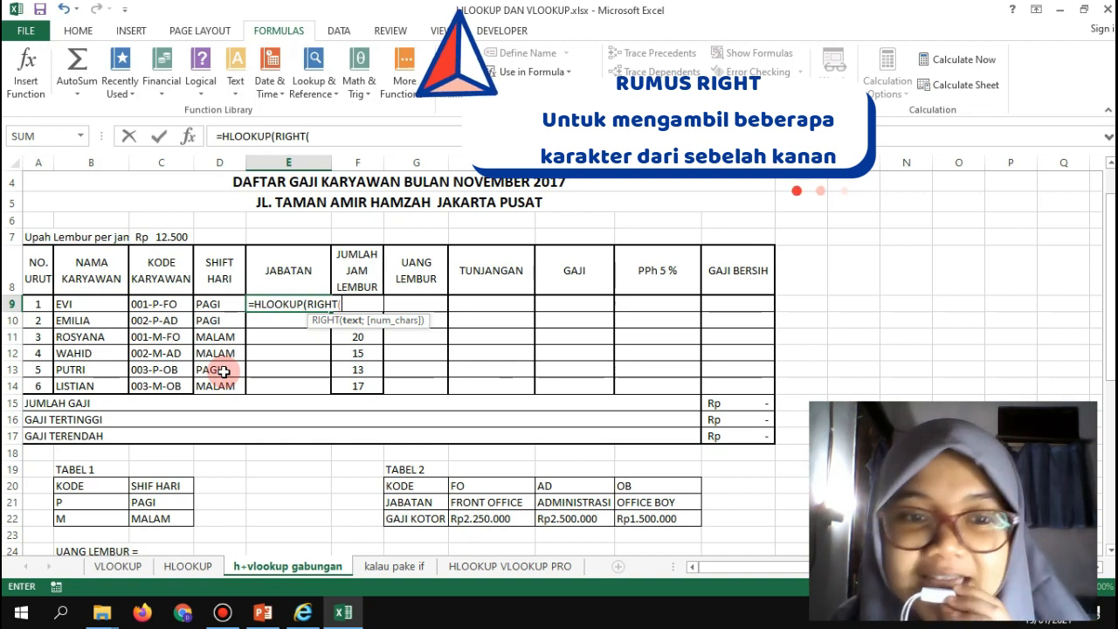
{"action": "left_click", "coordinate": [153, 301]}
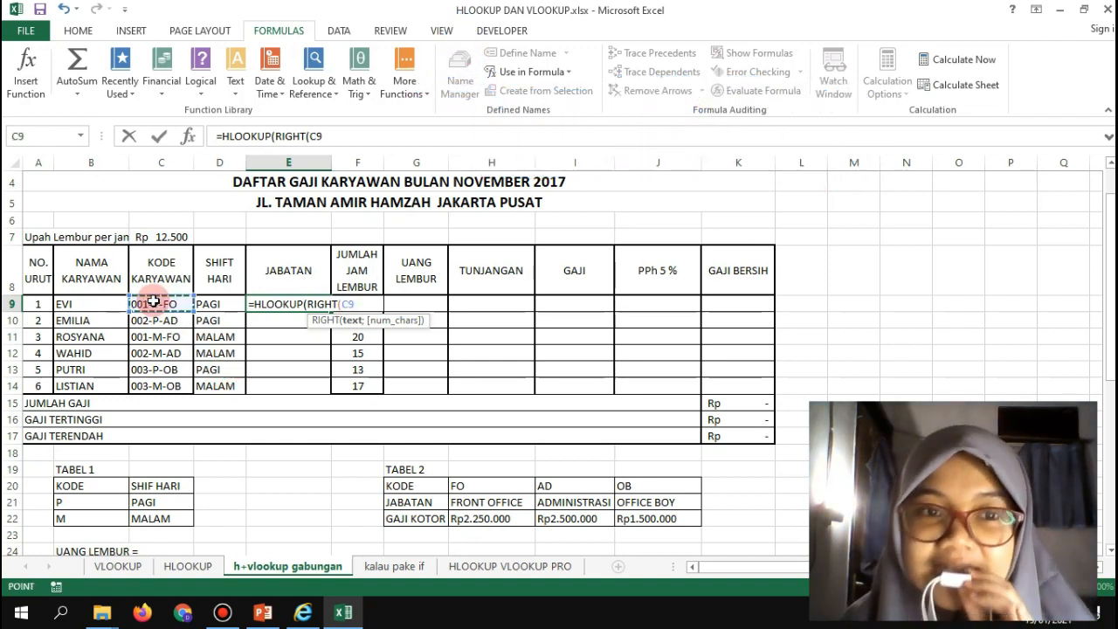
{"action": "type", "text": ";"}
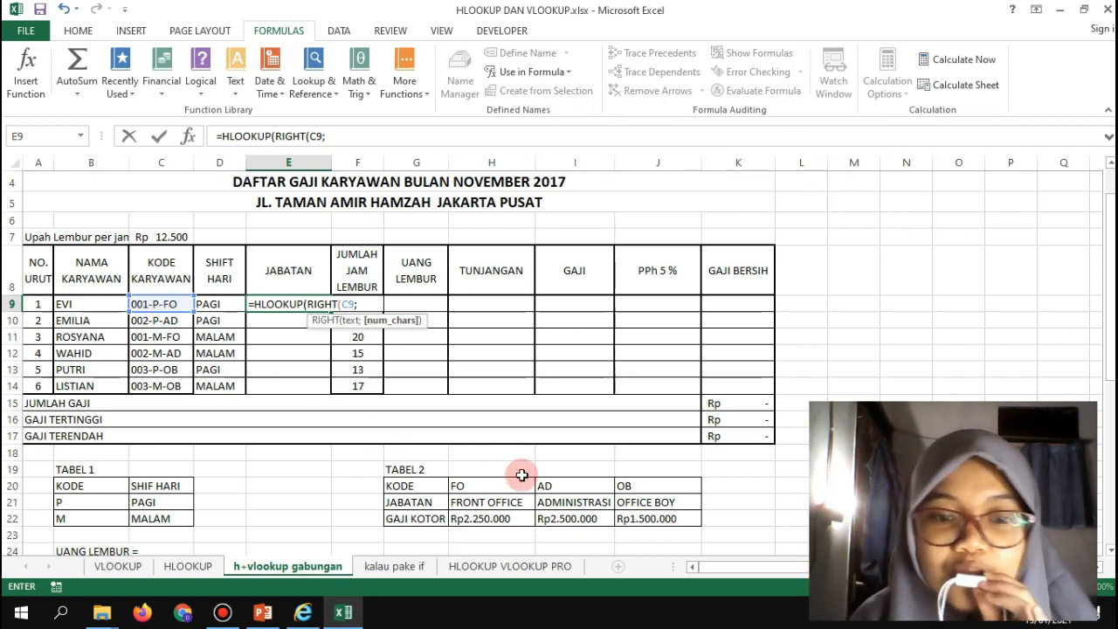
{"action": "type", "text": "2"}
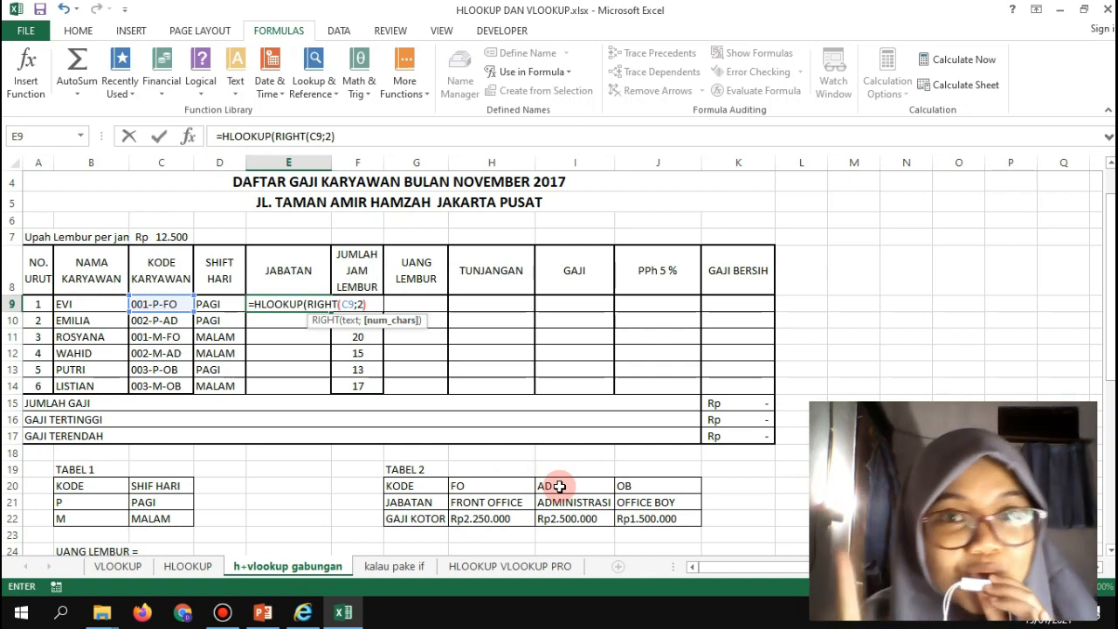
{"action": "type", "text": ");"}
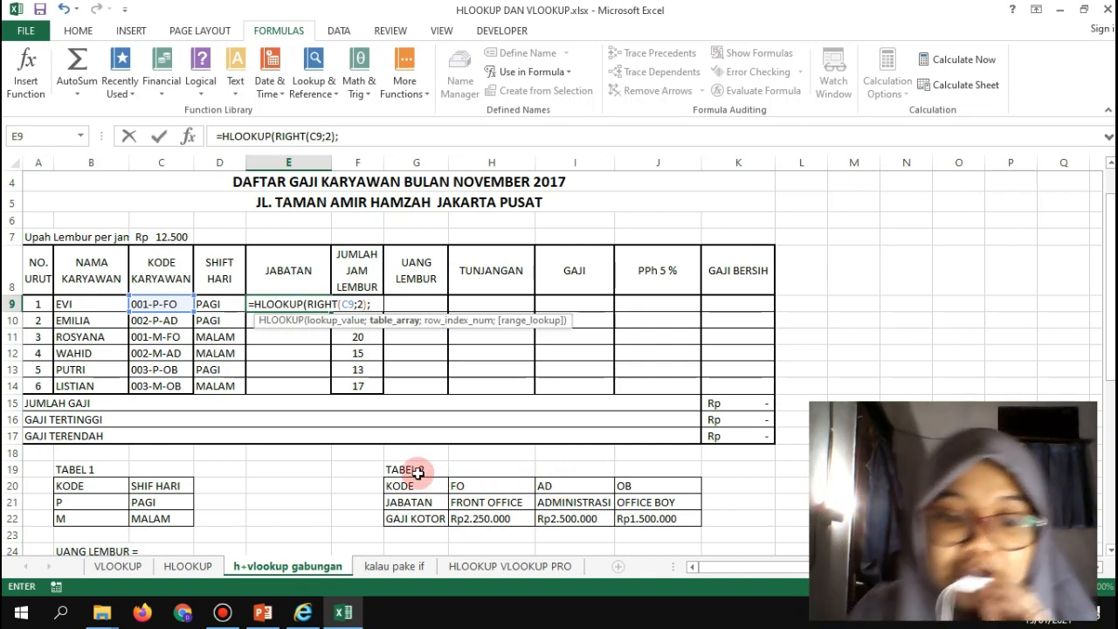
- Complete the HLOOKUP in E9 with TABEL2, row index 2 and range lookup 0, and fill it down to E14
{"action": "type", "text": "TABE"}
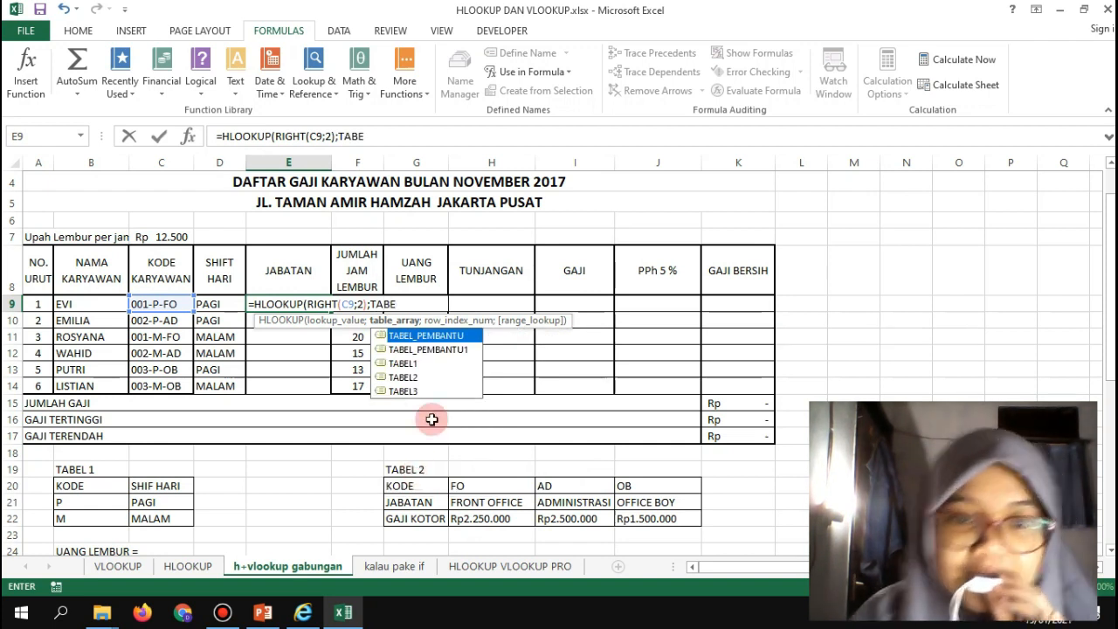
{"action": "double_click", "coordinate": [412, 377]}
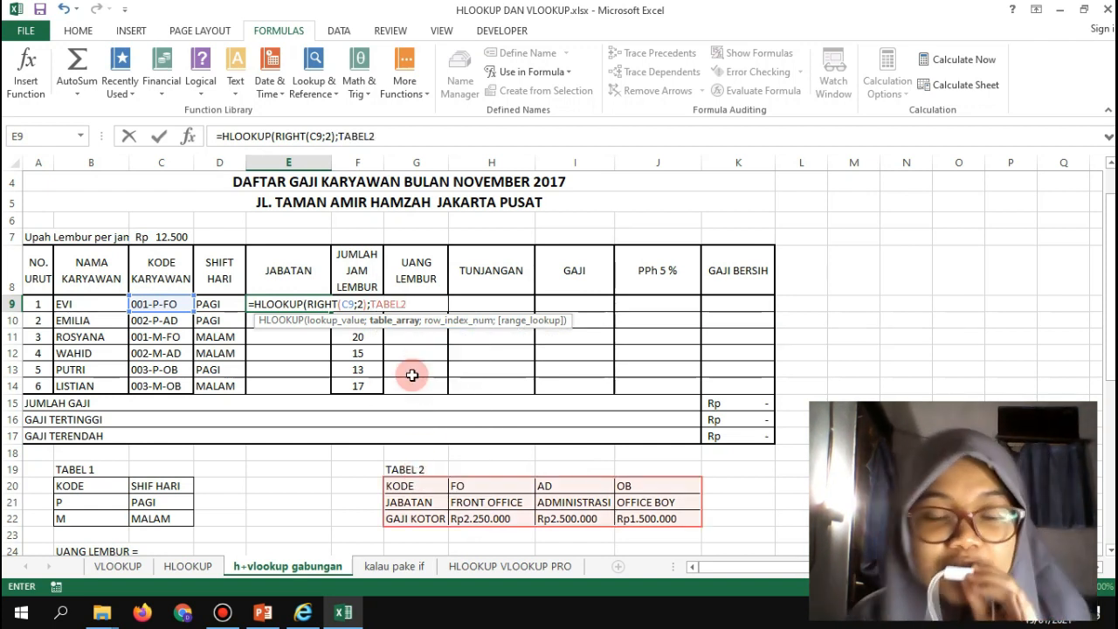
{"action": "type", "text": ";"}
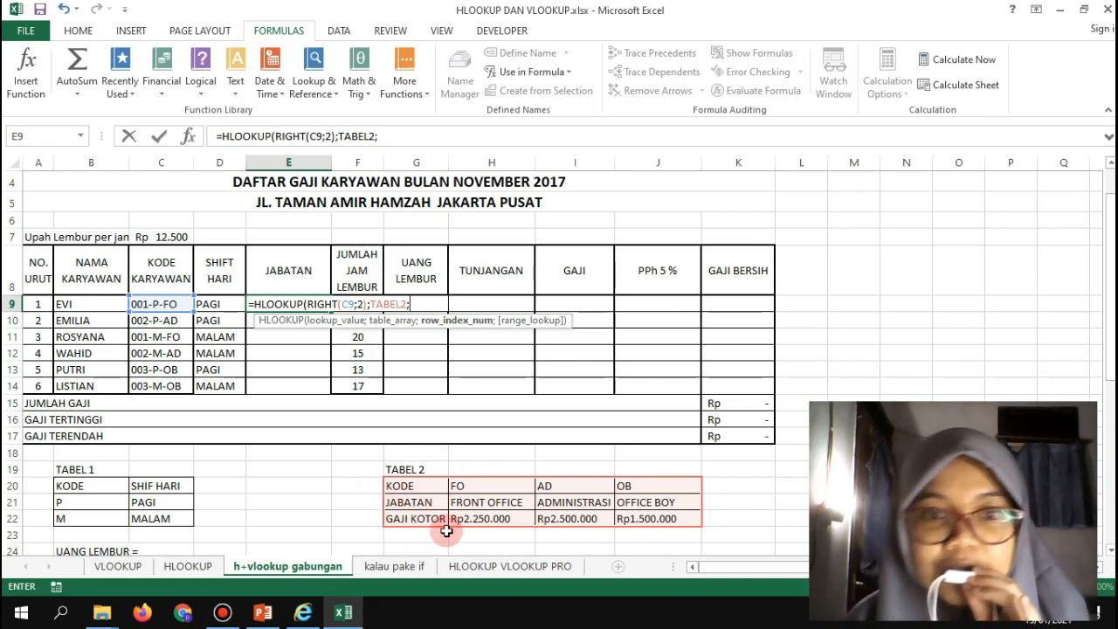
{"action": "type", "text": "2;0"}
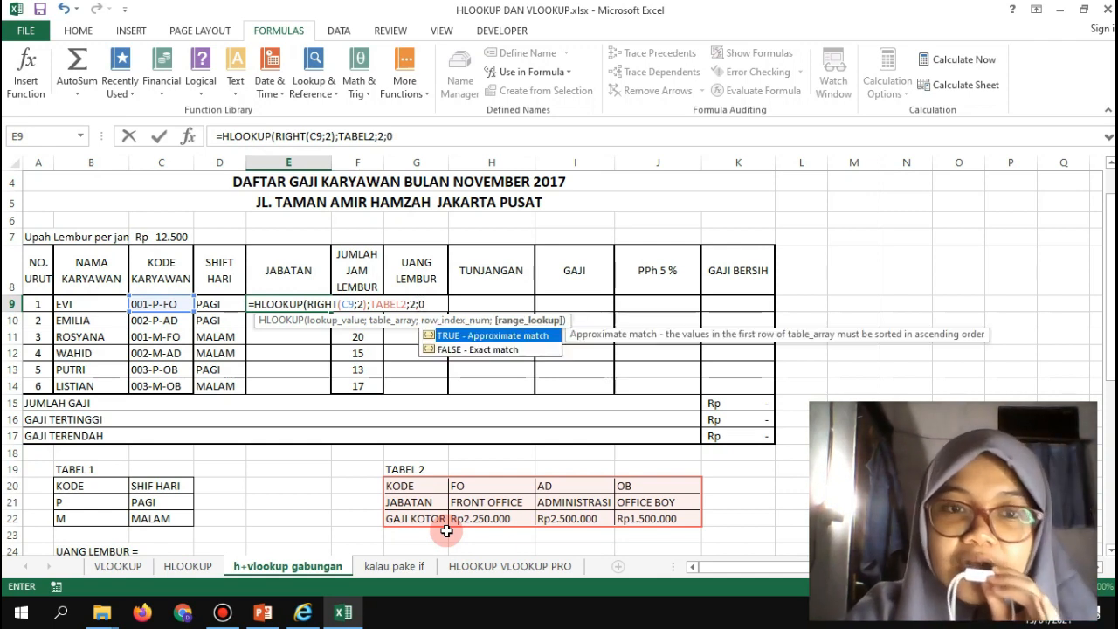
{"action": "type", "text": ")"}
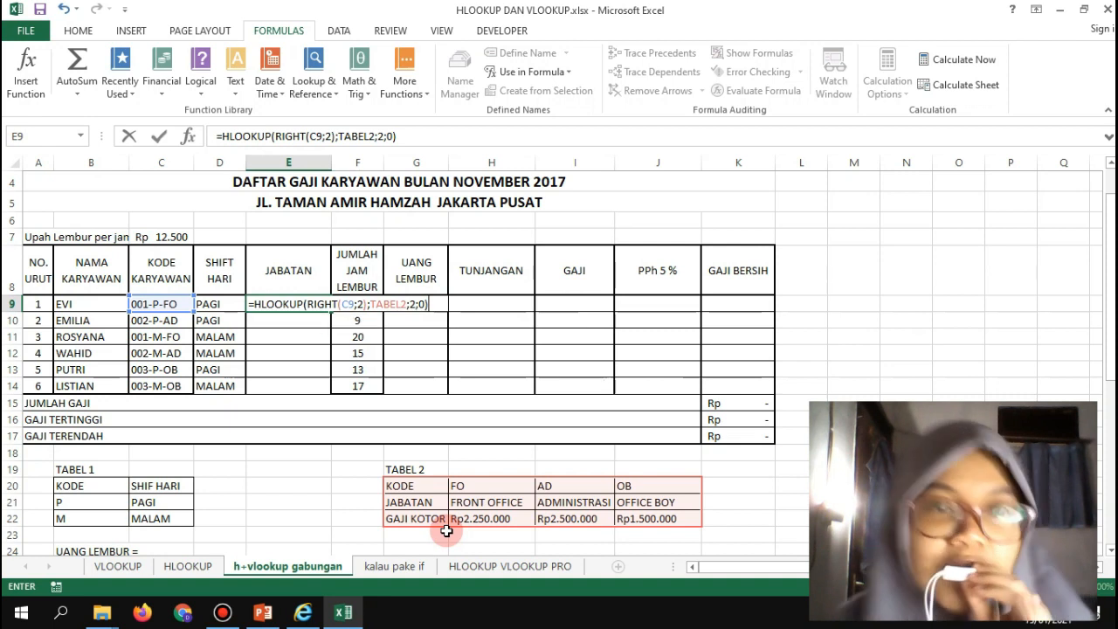
{"action": "key", "text": "Return"}
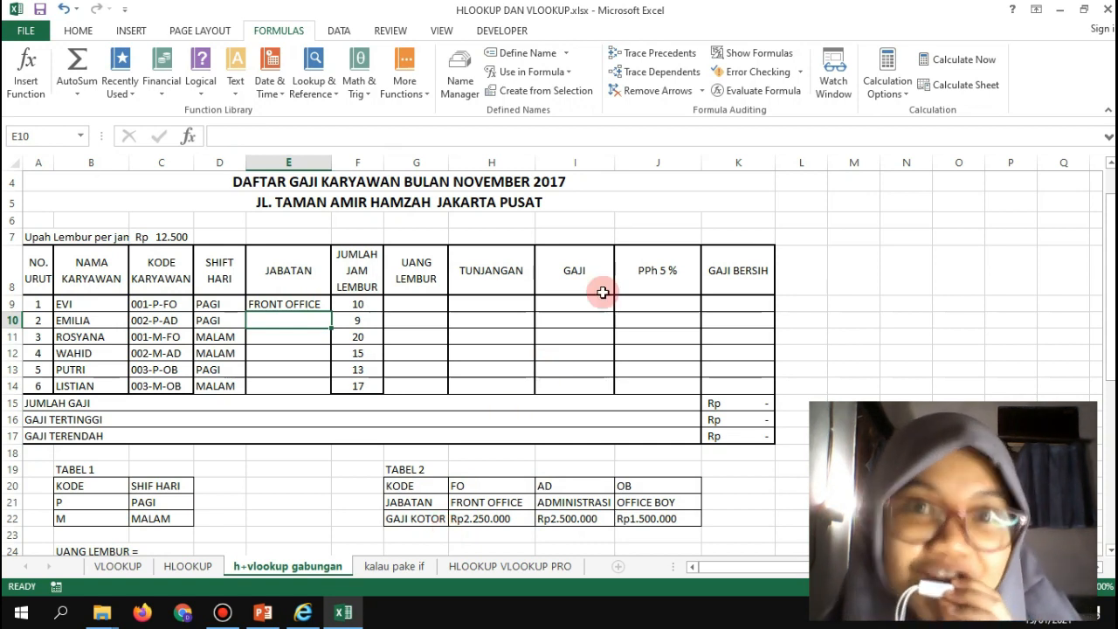
{"action": "left_click", "coordinate": [304, 302]}
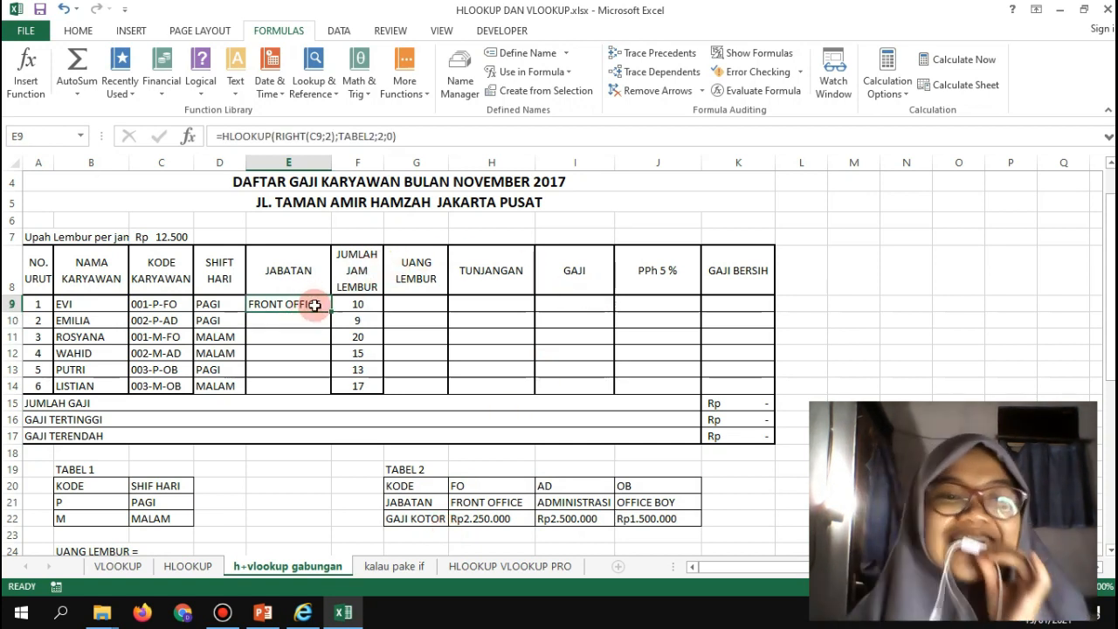
{"action": "left_click_drag", "start_coordinate": [332, 314], "coordinate": [326, 387]}
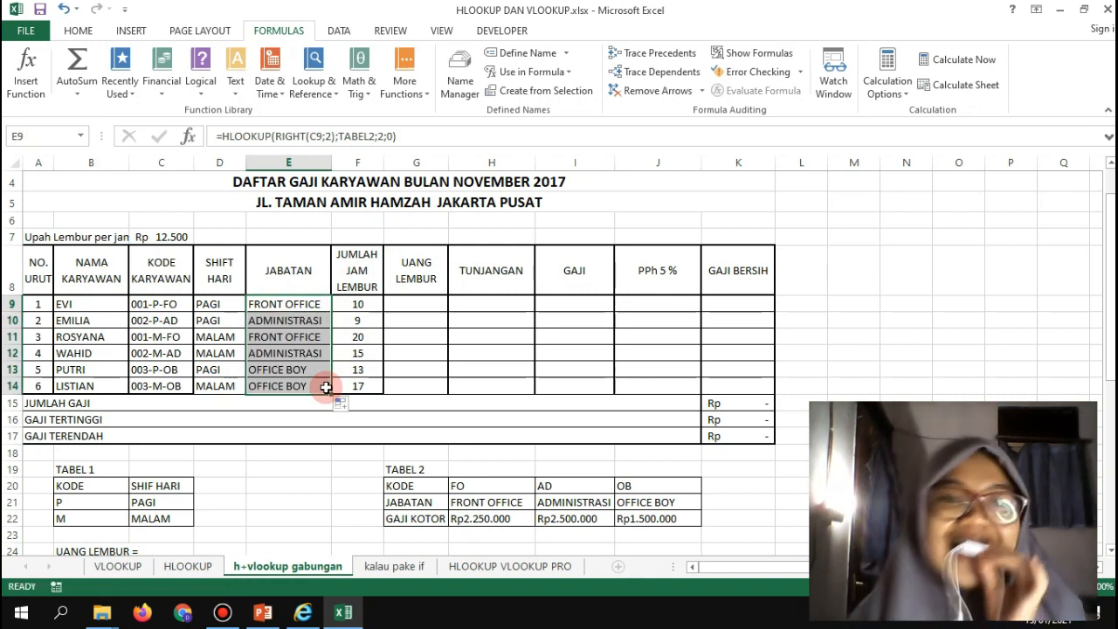
- Widen column B to fit the Upah Lembur per jam label, and check the hourly rate in C7 and overtime hours in F9
{"action": "left_click", "coordinate": [429, 302]}
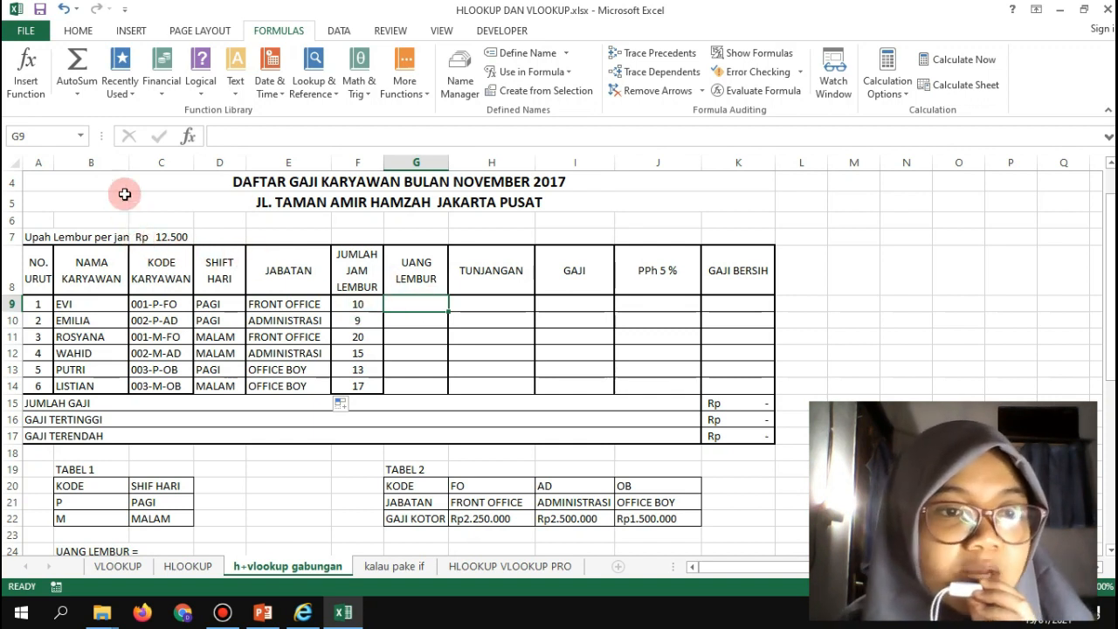
{"action": "left_click_drag", "start_coordinate": [125, 159], "coordinate": [140, 159]}
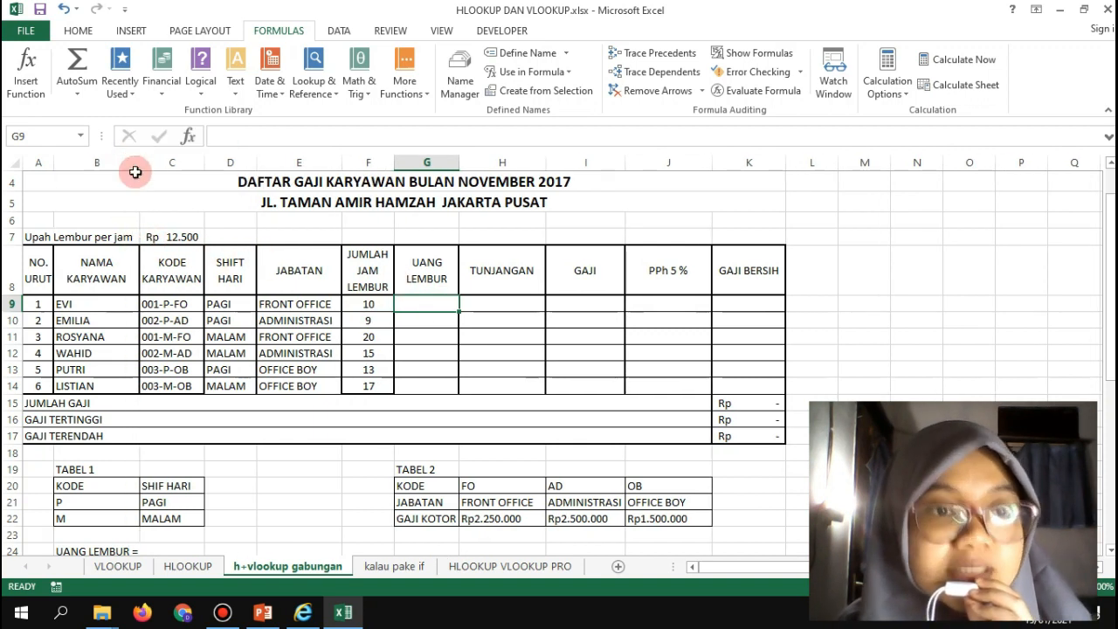
{"action": "left_click", "coordinate": [167, 242]}
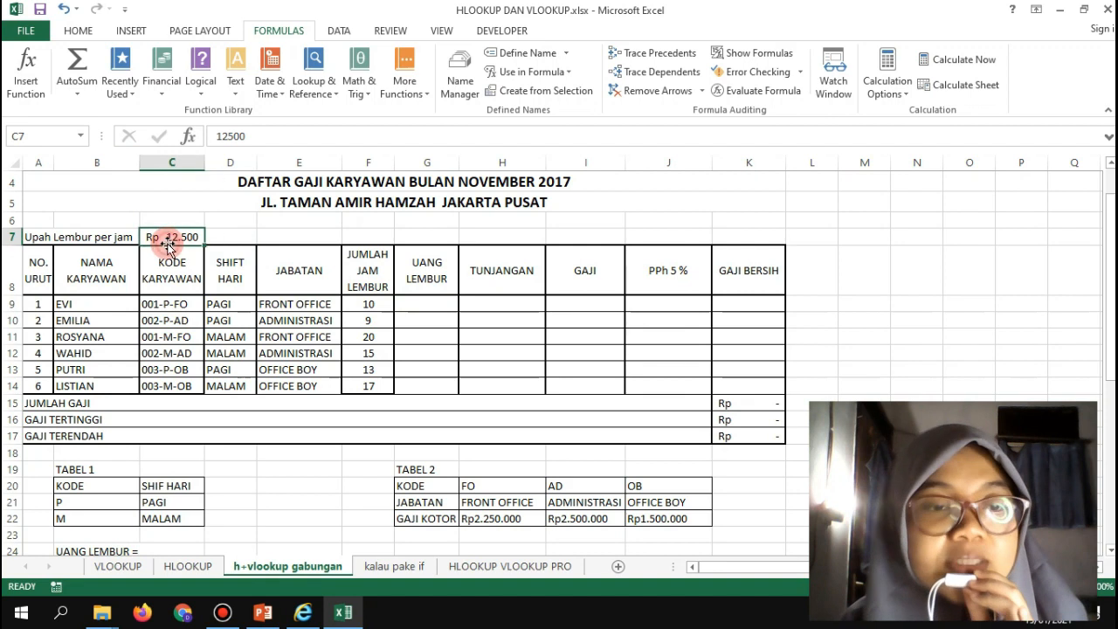
{"action": "left_click", "coordinate": [383, 300]}
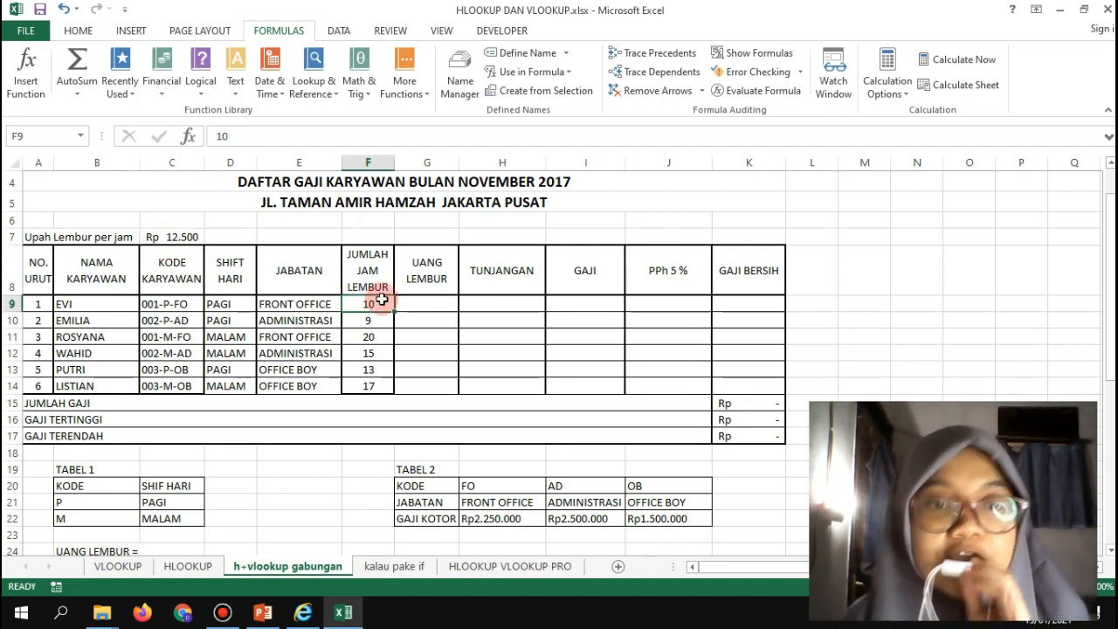
- Start a formula in G9 under UANG LEMBUR that multiplies the overtime hours in F9
{"action": "left_click", "coordinate": [430, 304]}
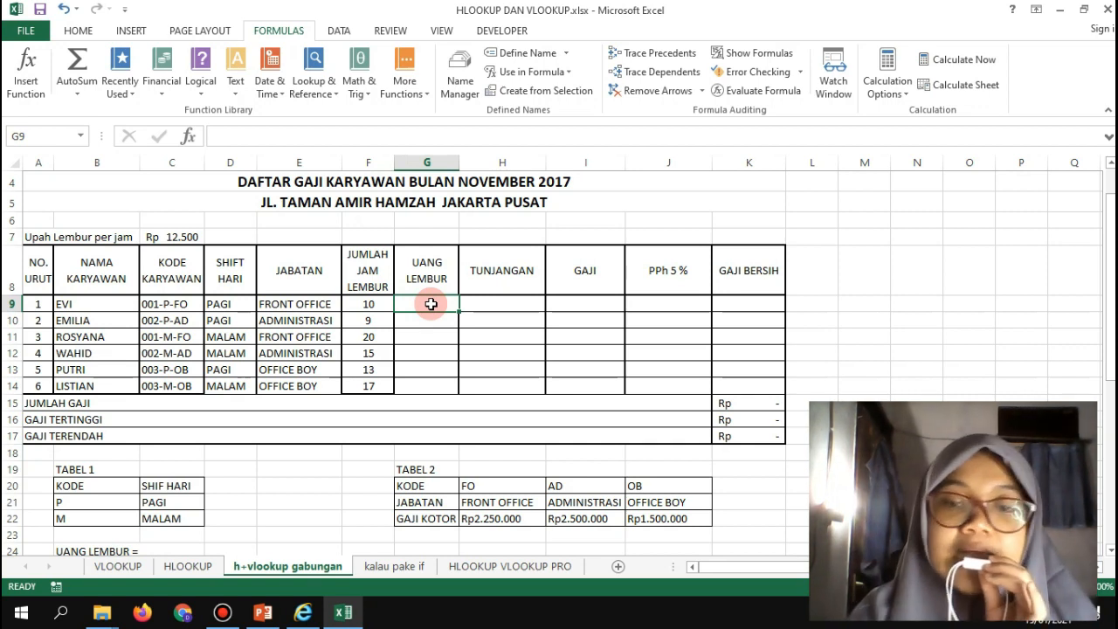
{"action": "mouse_move", "coordinate": [1108, 224]}
{"action": "left_mouse_down"}
{"action": "mouse_move", "coordinate": [1111, 268]}
{"action": "mouse_move", "coordinate": [1110, 205]}
{"action": "left_mouse_up"}
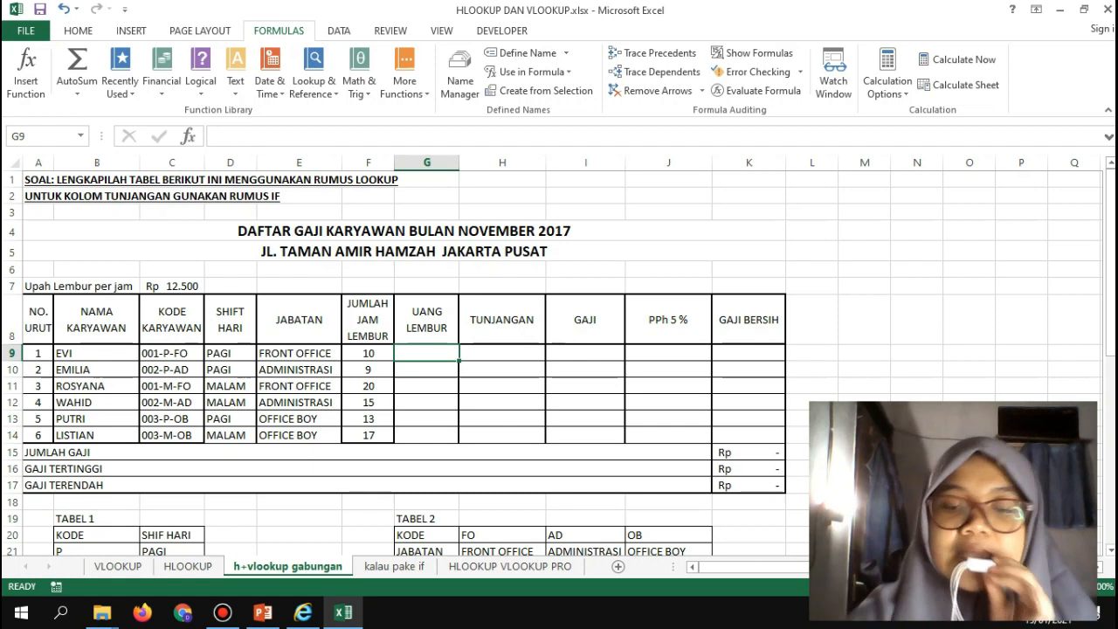
{"action": "type", "text": "="}
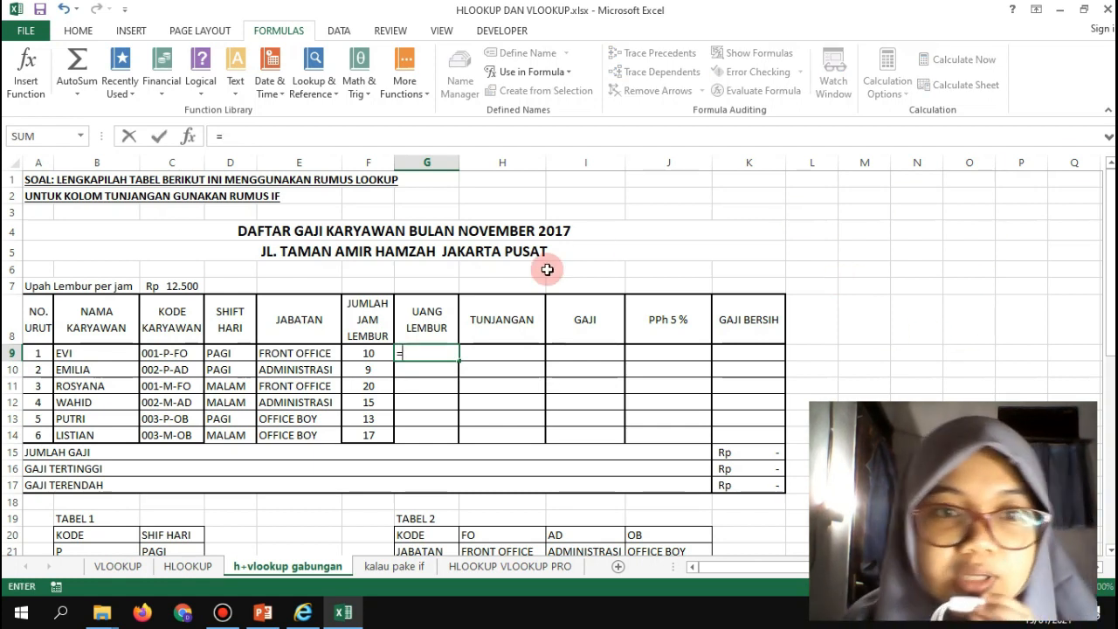
{"action": "left_click", "coordinate": [375, 350]}
{"action": "type", "text": "*"}
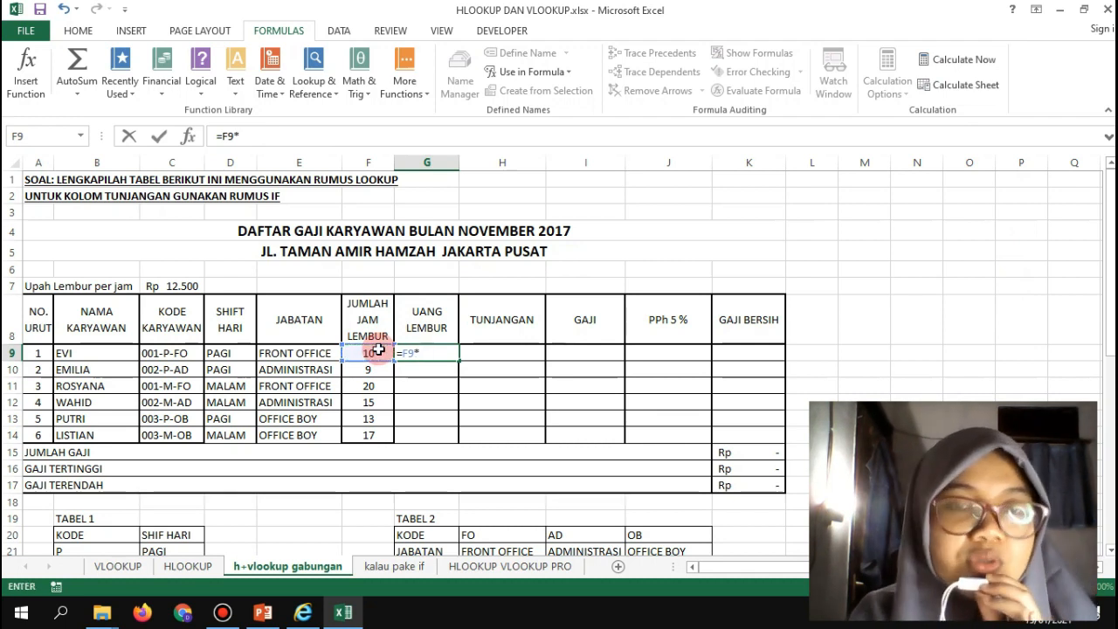
- Try the hourly rate in C7 as the multiplier, as a relative and an absolute $C$7 reference, and remove it again
{"action": "left_click", "coordinate": [177, 287]}
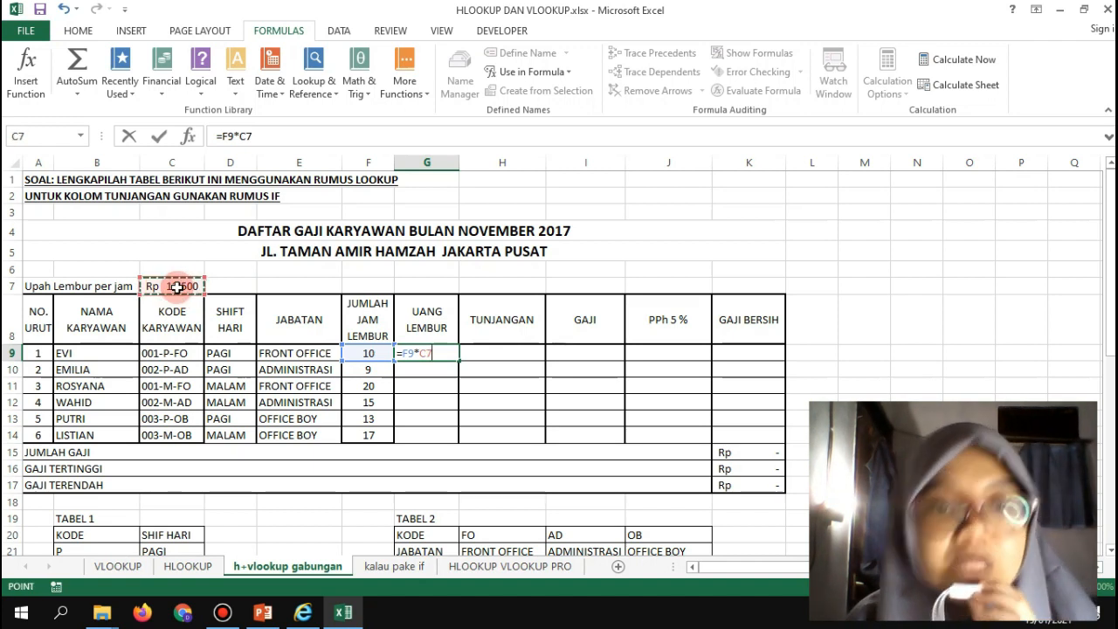
{"action": "key", "text": "BackSpace"}
{"action": "key", "text": "BackSpace"}
{"action": "type", "text": "12500"}
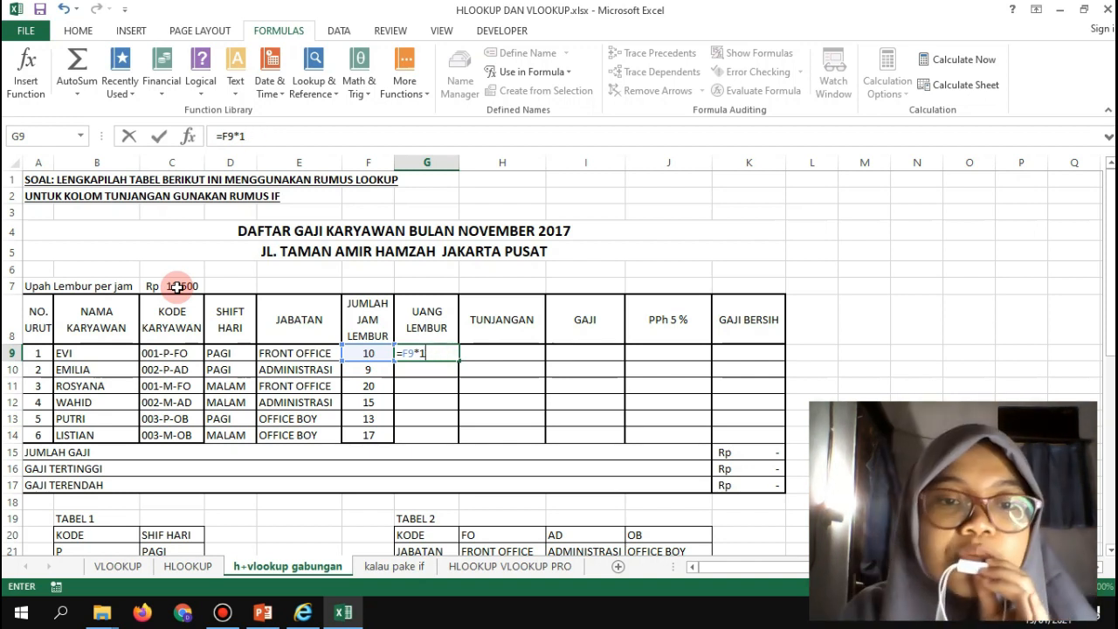
{"action": "left_click", "coordinate": [177, 287]}
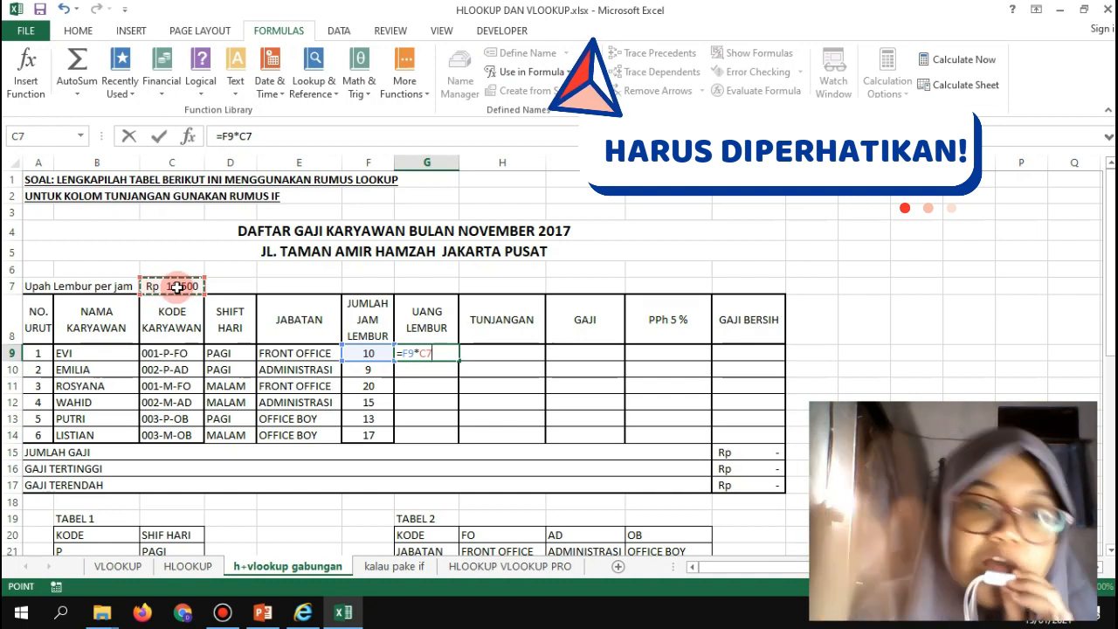
{"action": "key", "text": "F4"}
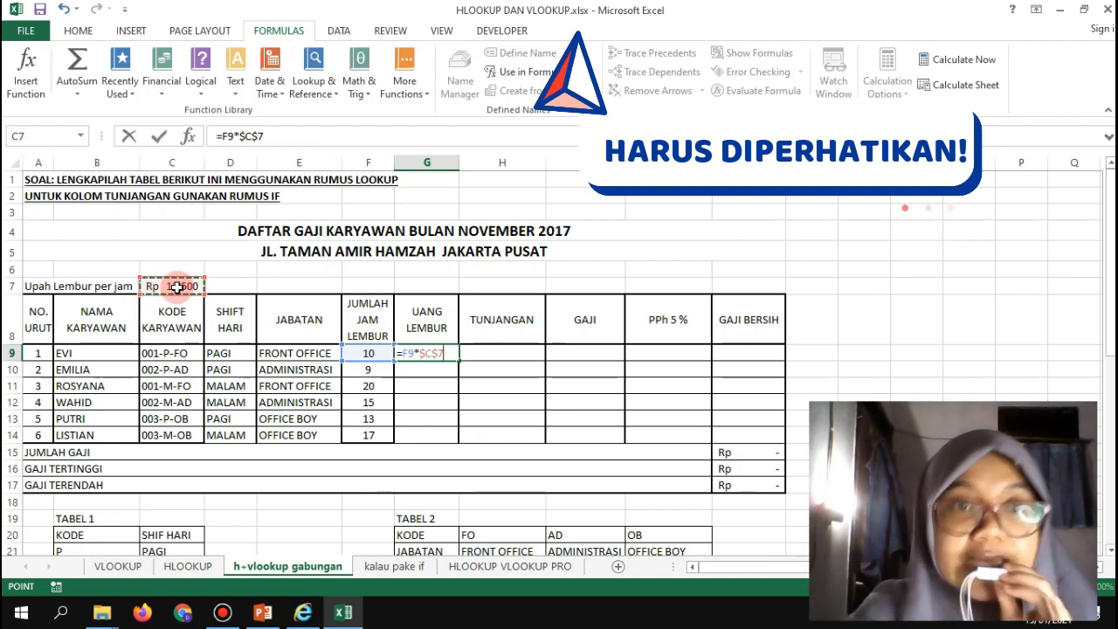
{"action": "key", "text": "BackSpace"}
{"action": "key", "text": "BackSpace"}
{"action": "key", "text": "BackSpace"}
{"action": "key", "text": "BackSpace"}
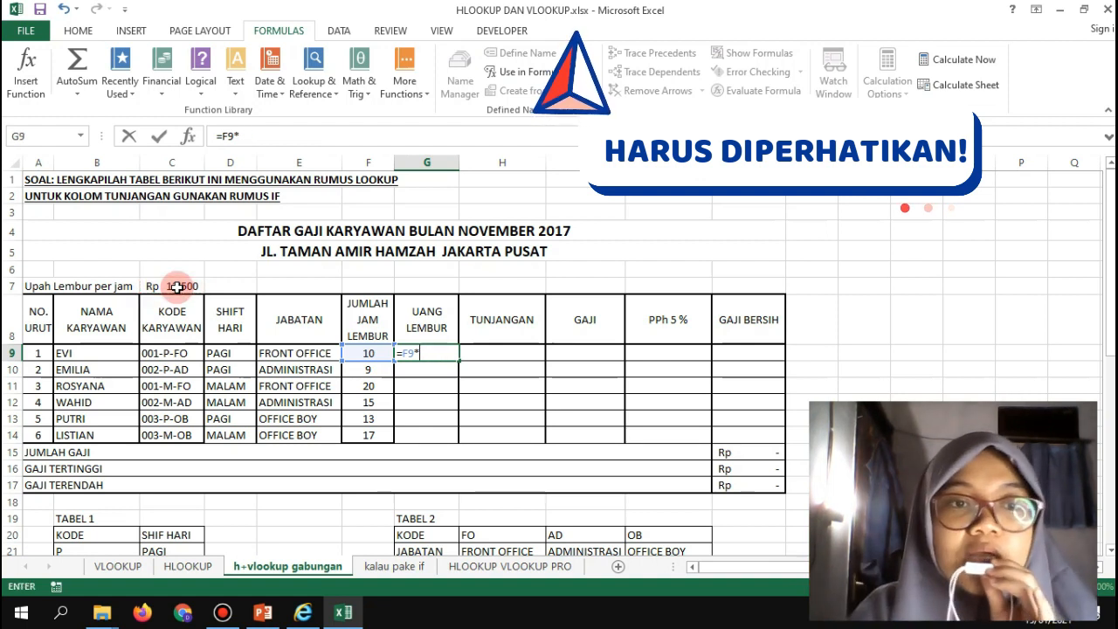
- Complete the G9 formula as =F9*12500, fill it down to G14, and check the formula in G9
{"action": "type", "text": "12500"}
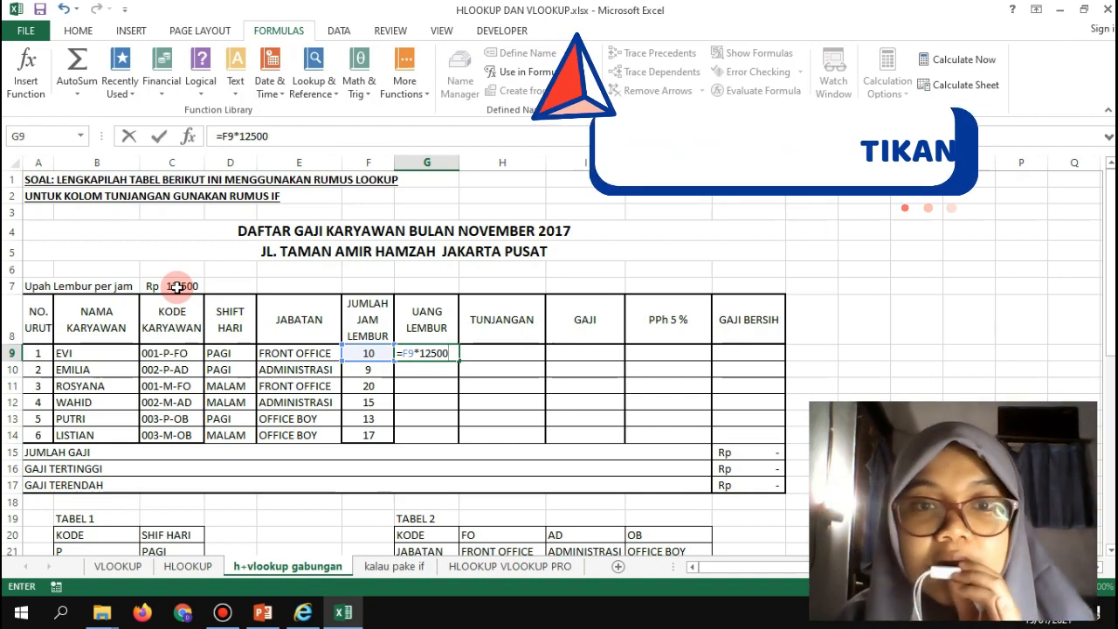
{"action": "key", "text": "Return"}
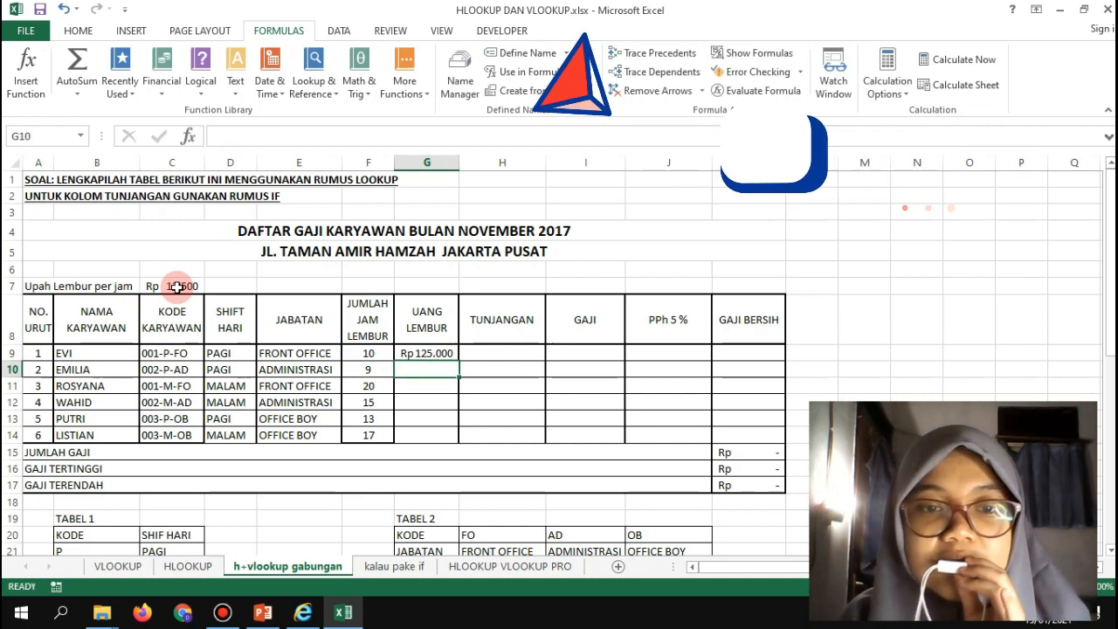
{"action": "key", "text": "Up"}
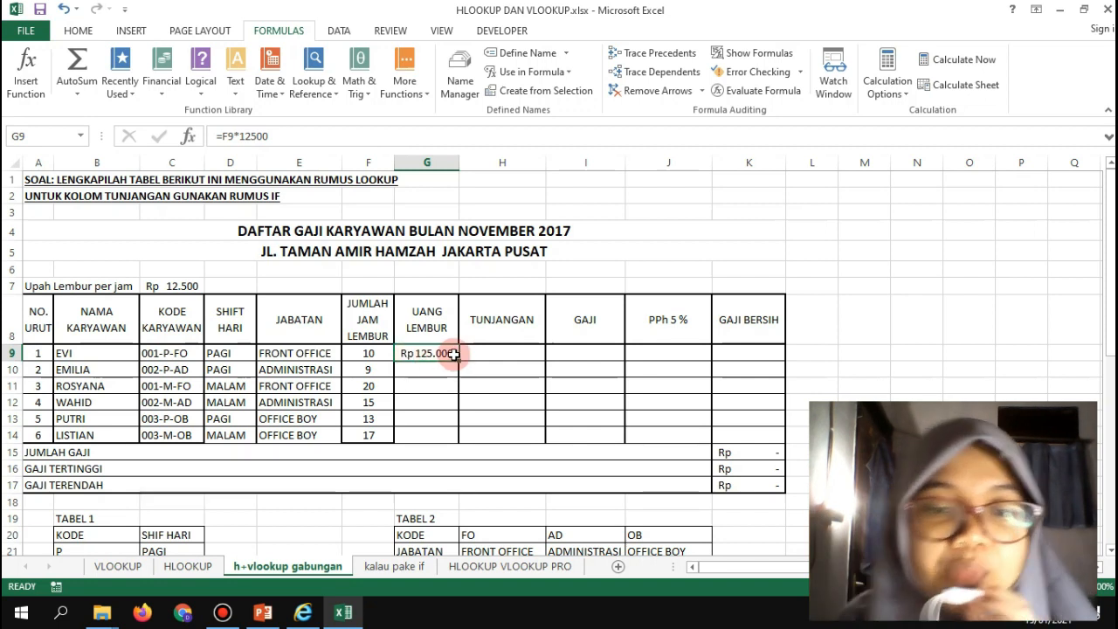
{"action": "left_click_drag", "start_coordinate": [457, 360], "coordinate": [453, 444]}
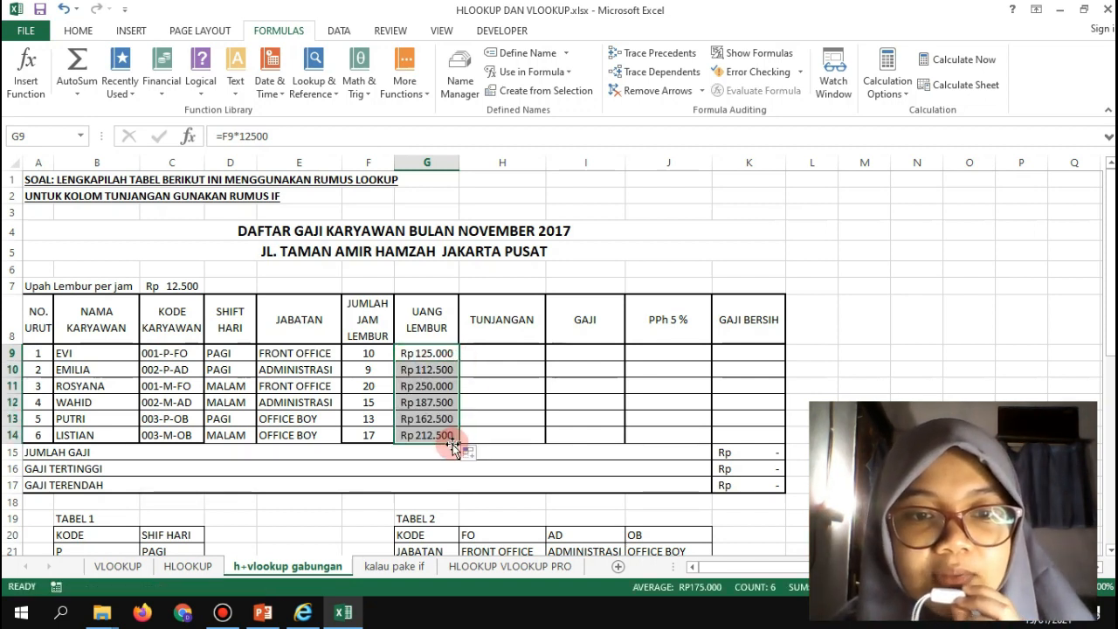
{"action": "left_click", "coordinate": [424, 364]}
{"action": "left_click", "coordinate": [427, 340]}
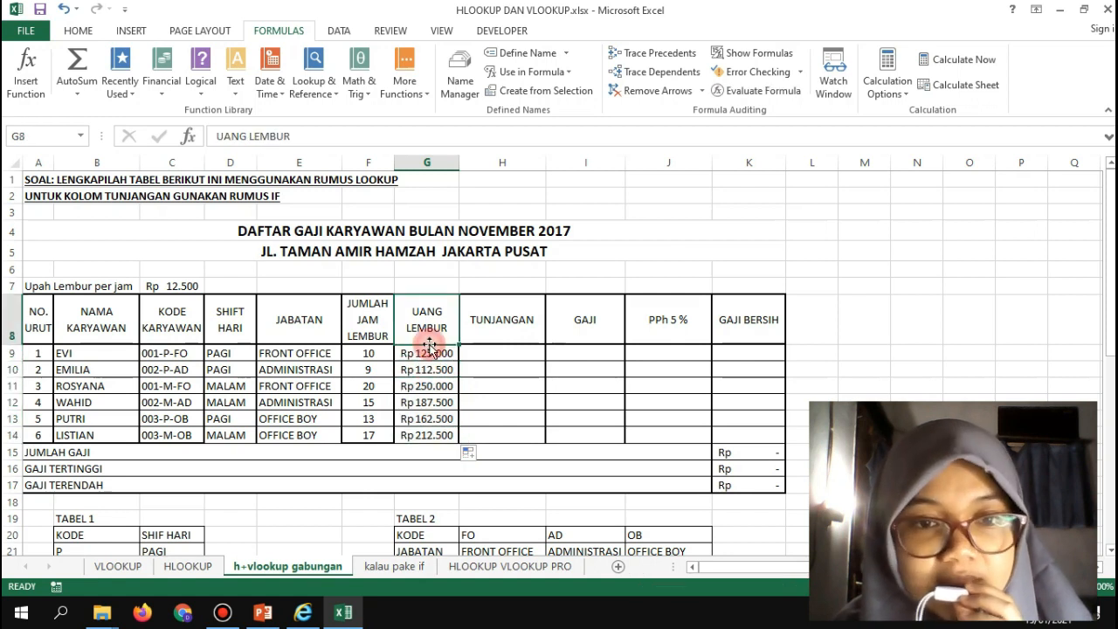
{"action": "left_click", "coordinate": [416, 365]}
{"action": "left_click", "coordinate": [428, 351]}
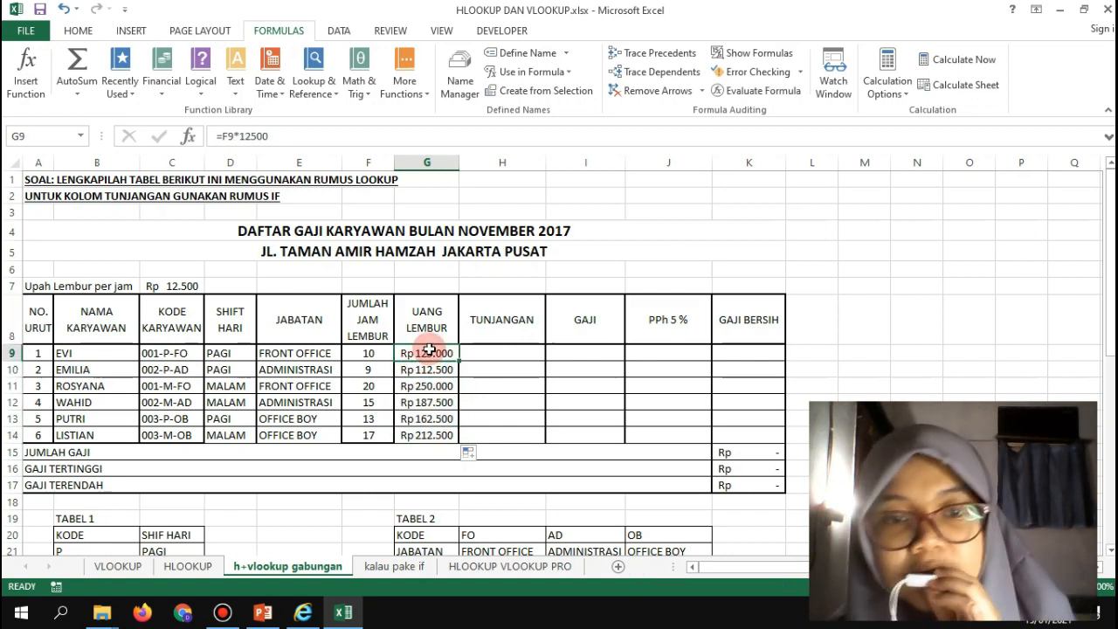
- Start an IF formula in H9 under TUNJANGAN that tests whether the position in E9 equals "FRONT OFFICE"
{"action": "left_click", "coordinate": [492, 351]}
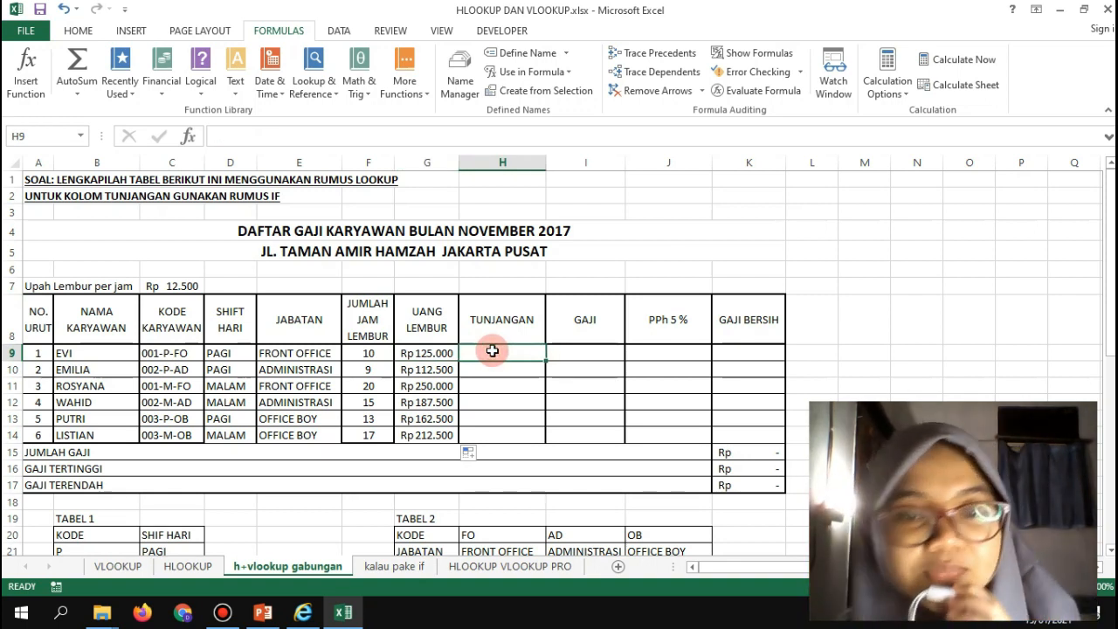
{"action": "type", "text": "="}
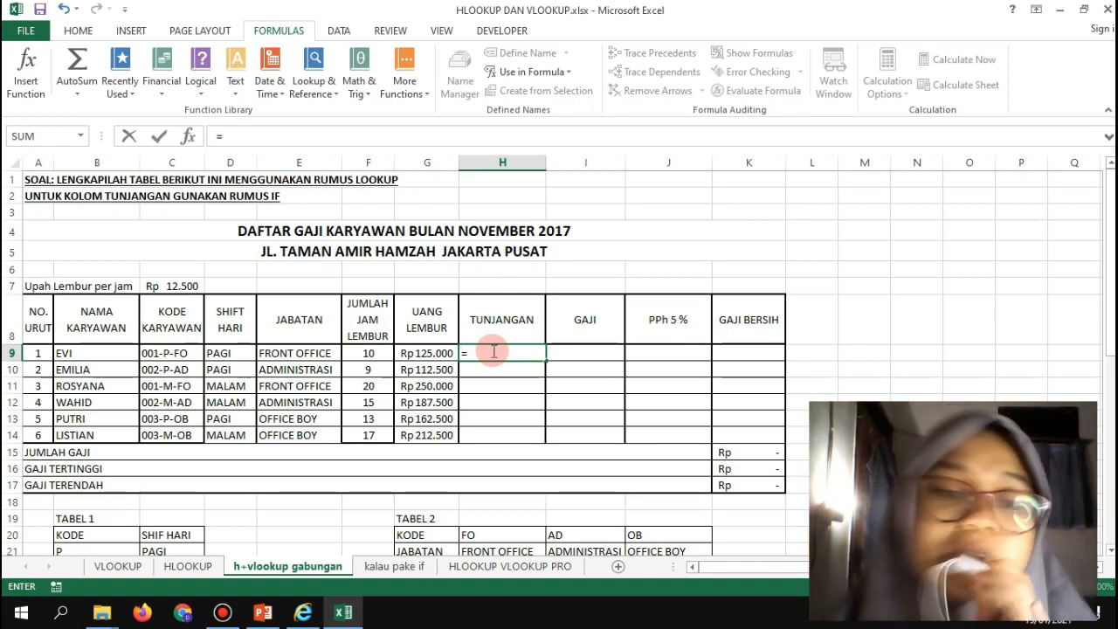
{"action": "type", "text": "IF"}
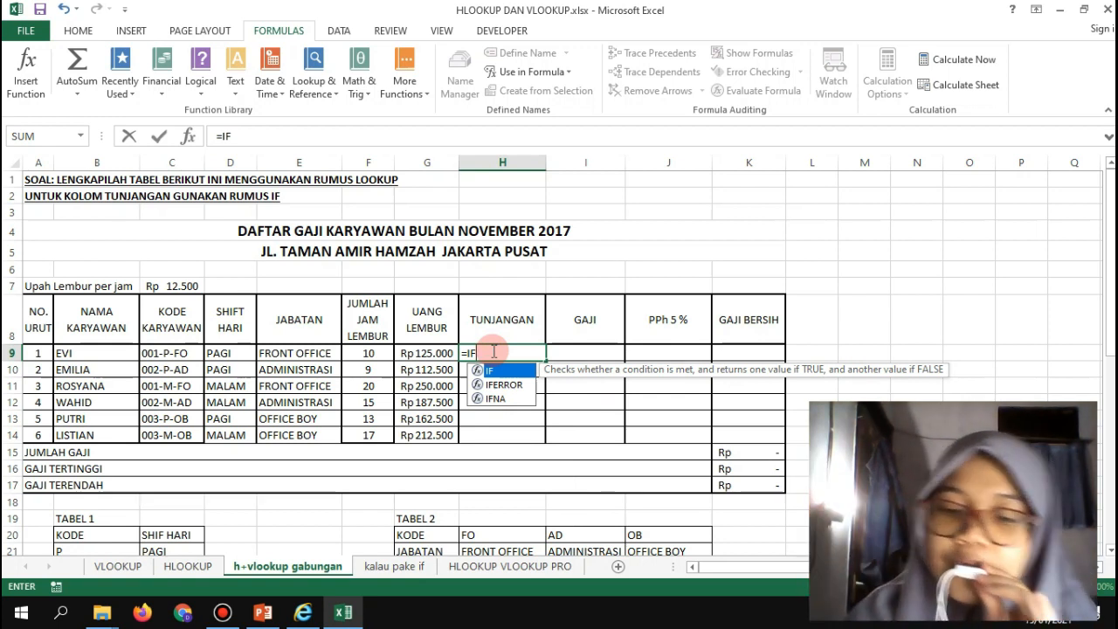
{"action": "type", "text": "("}
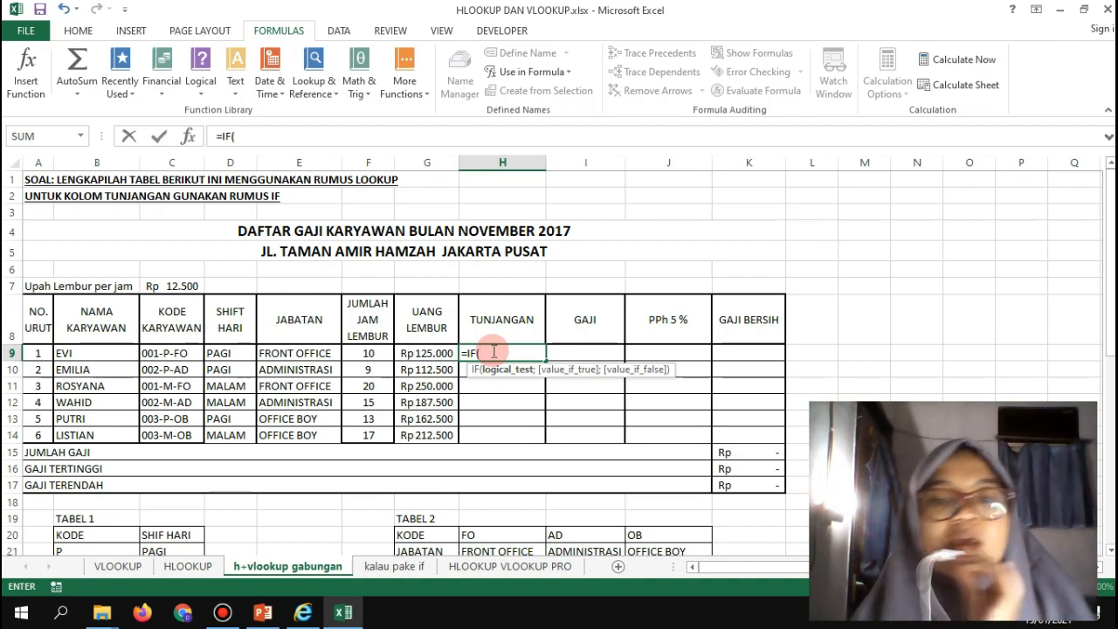
{"action": "left_click_drag", "start_coordinate": [1111, 208], "coordinate": [1112, 276]}
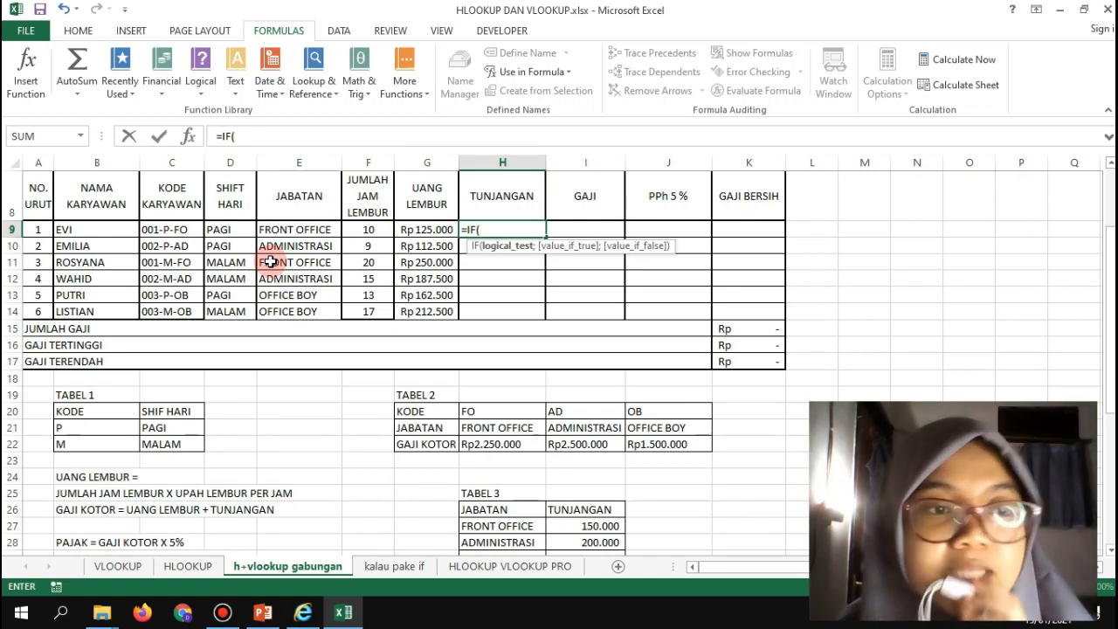
{"action": "type", "text": "E"}
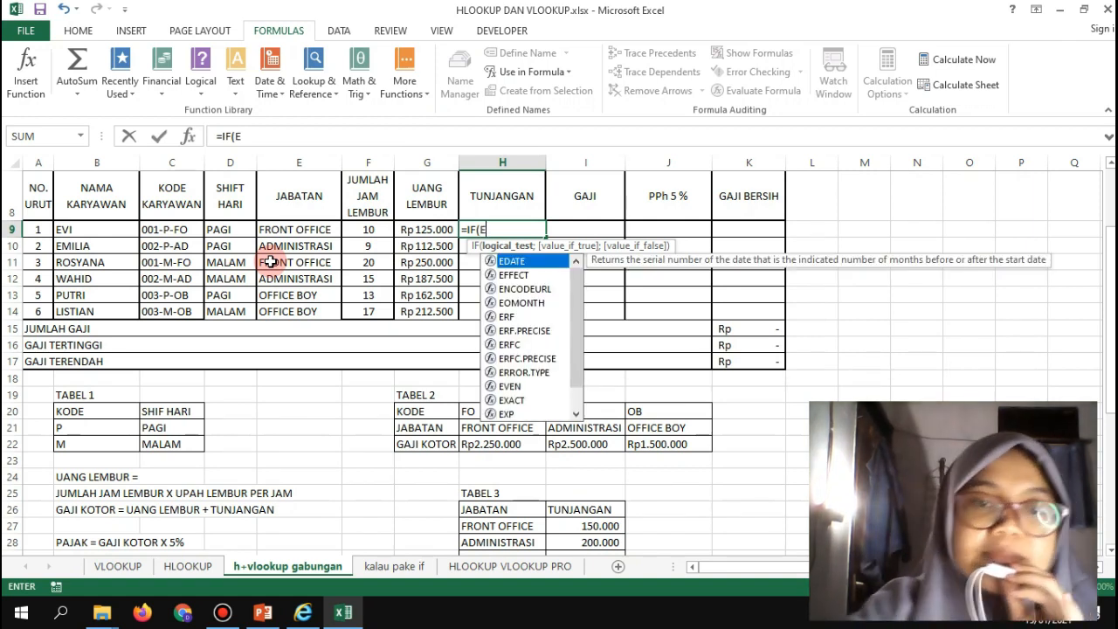
{"action": "type", "text": "9"}
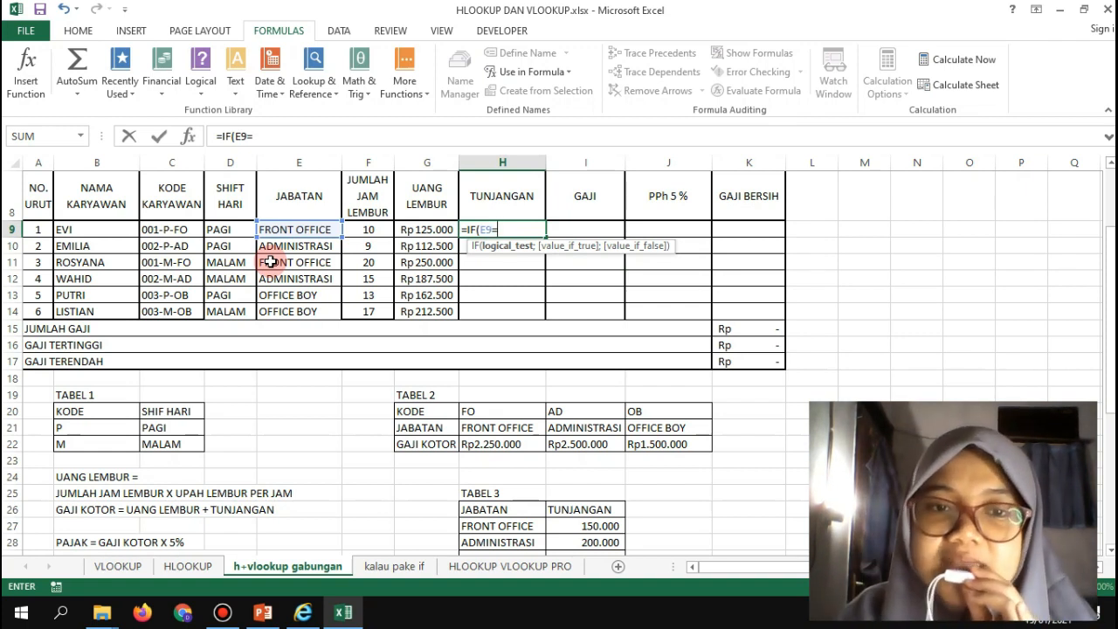
{"action": "type", "text": "=\"FRONT"}
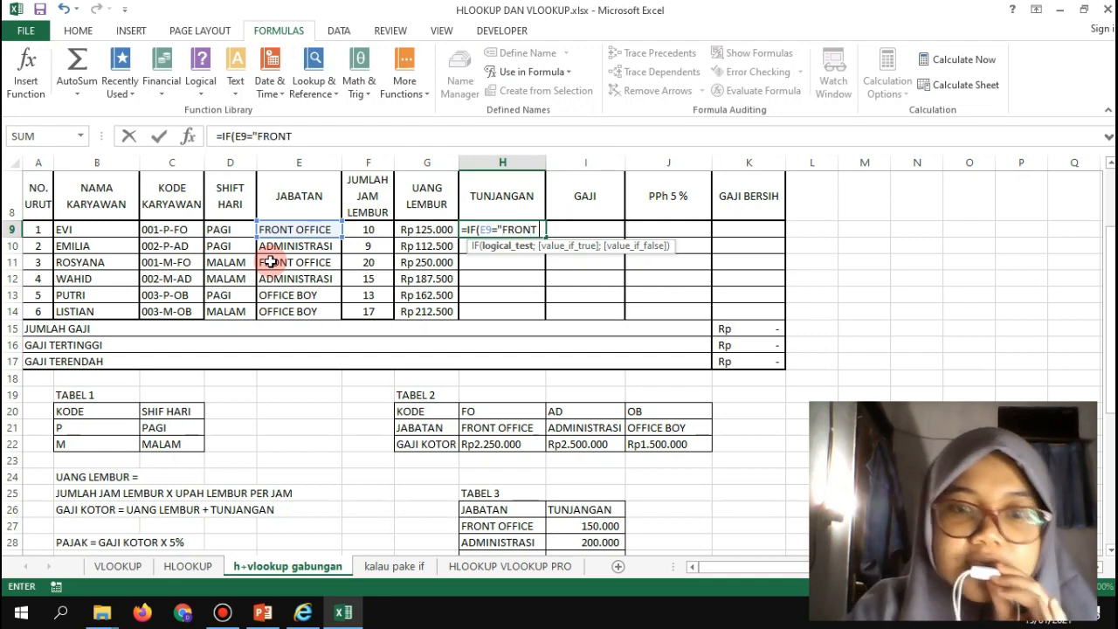
{"action": "type", "text": " OFFICE"}
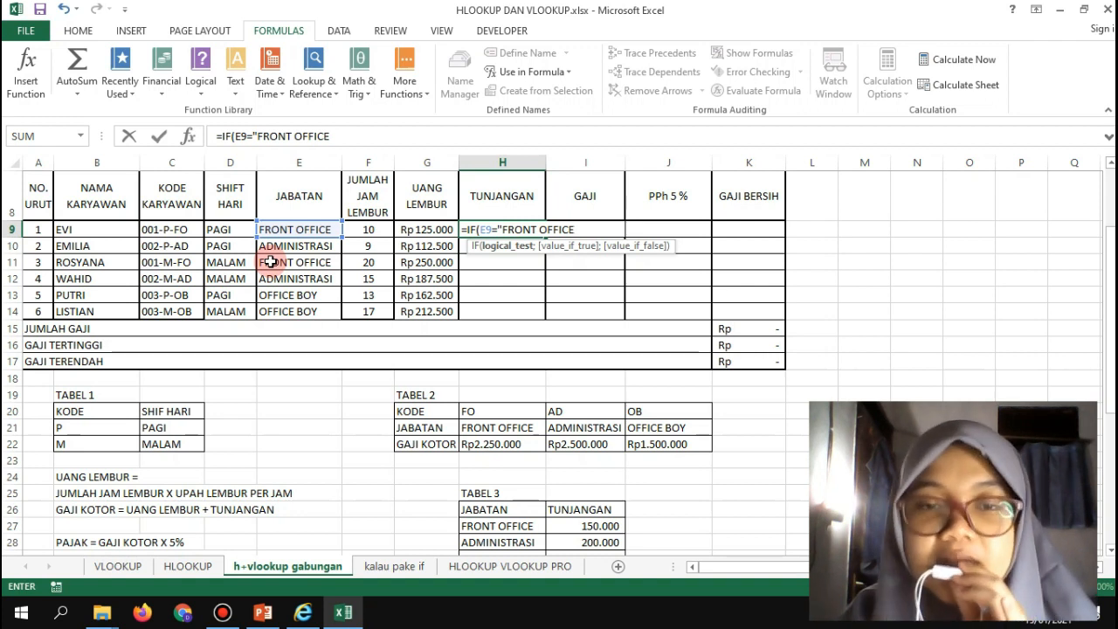
- Set the IF formula's value if true to "150000", the FRONT OFFICE allowance from TABEL 3
{"action": "type", "text": ";"}
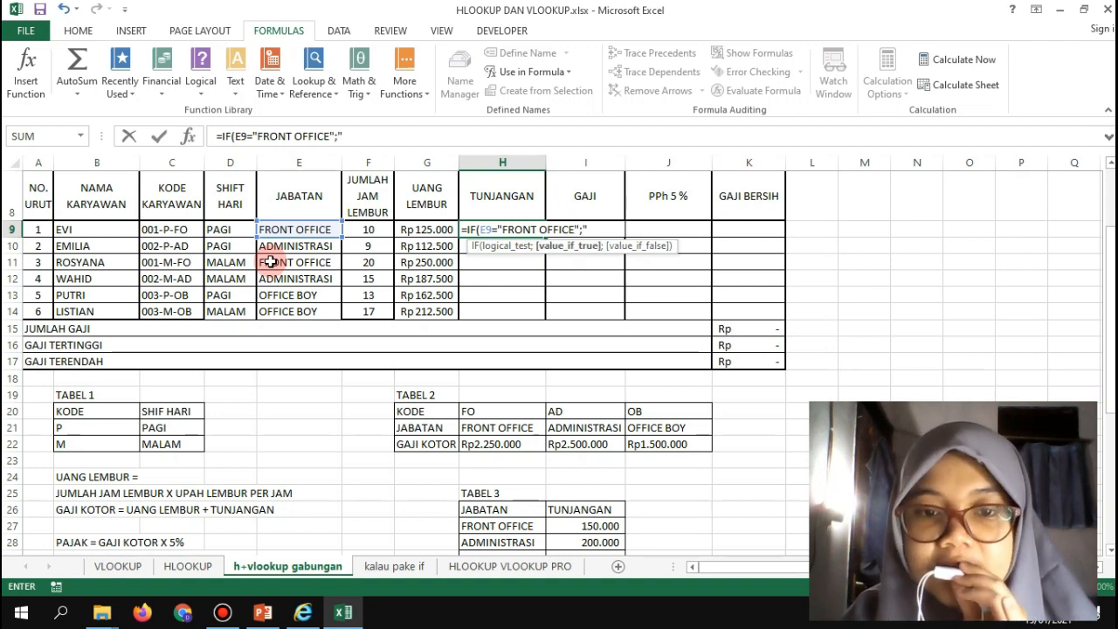
{"action": "type", "text": "\"150000"}
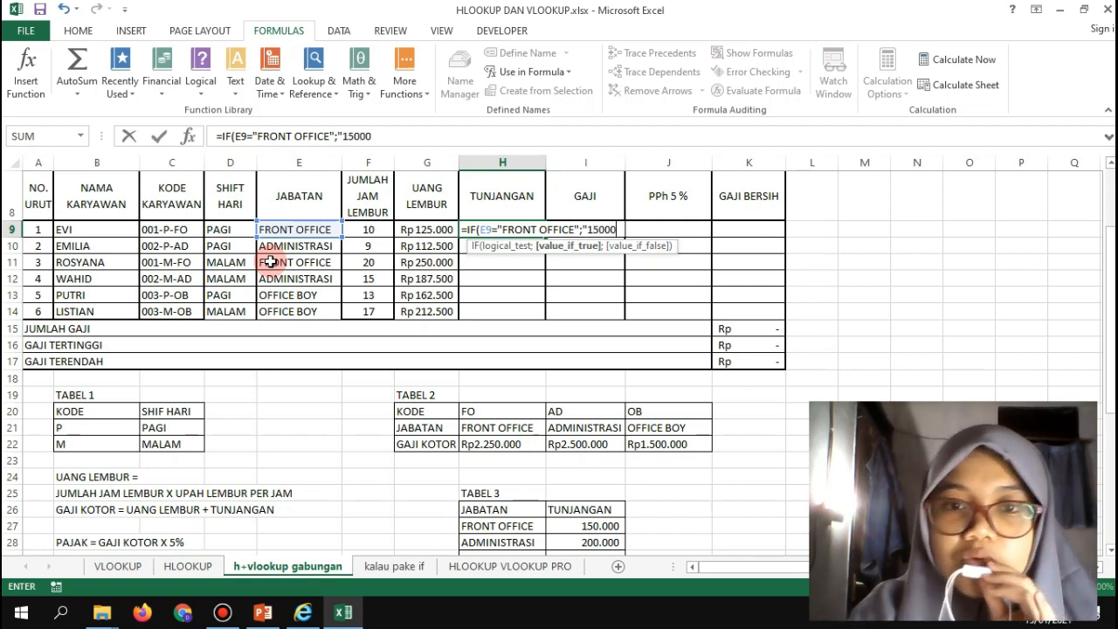
{"action": "type", "text": "0\""}
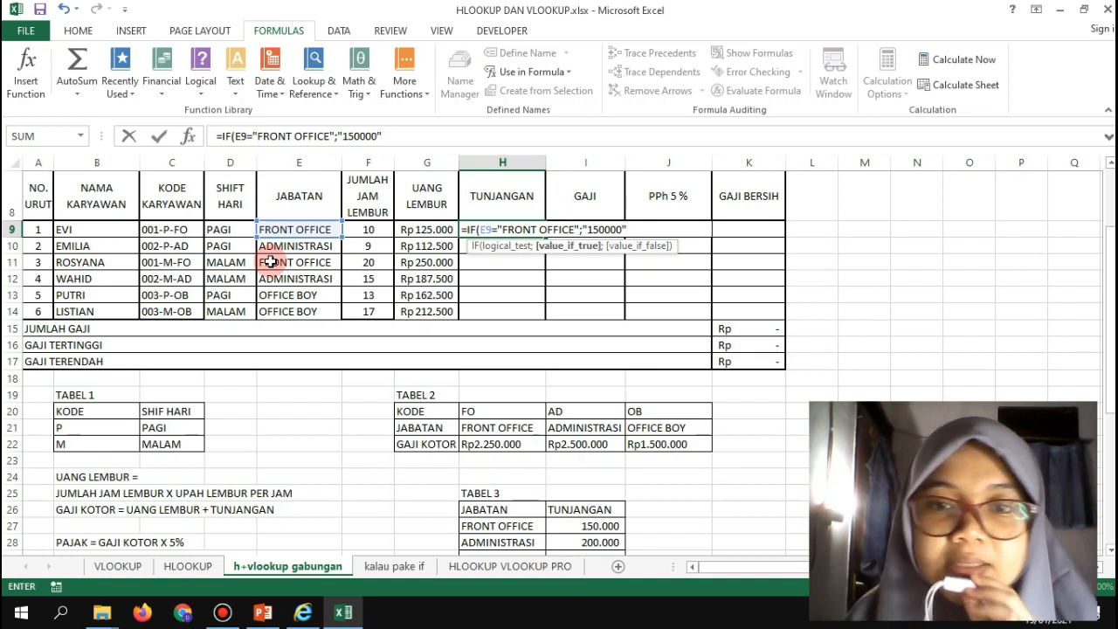
{"action": "type", "text": ";"}
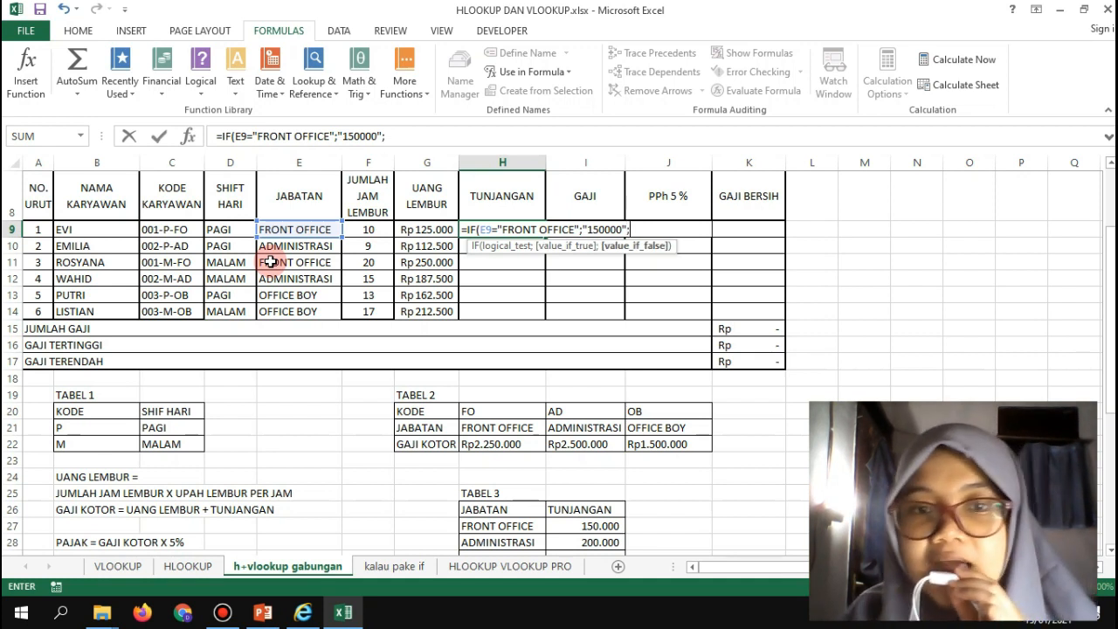
- Nest a second IF as the value if false, testing whether E9 equals "ADMINISTRASI" and returning "200000" when true
{"action": "type", "text": "IF("}
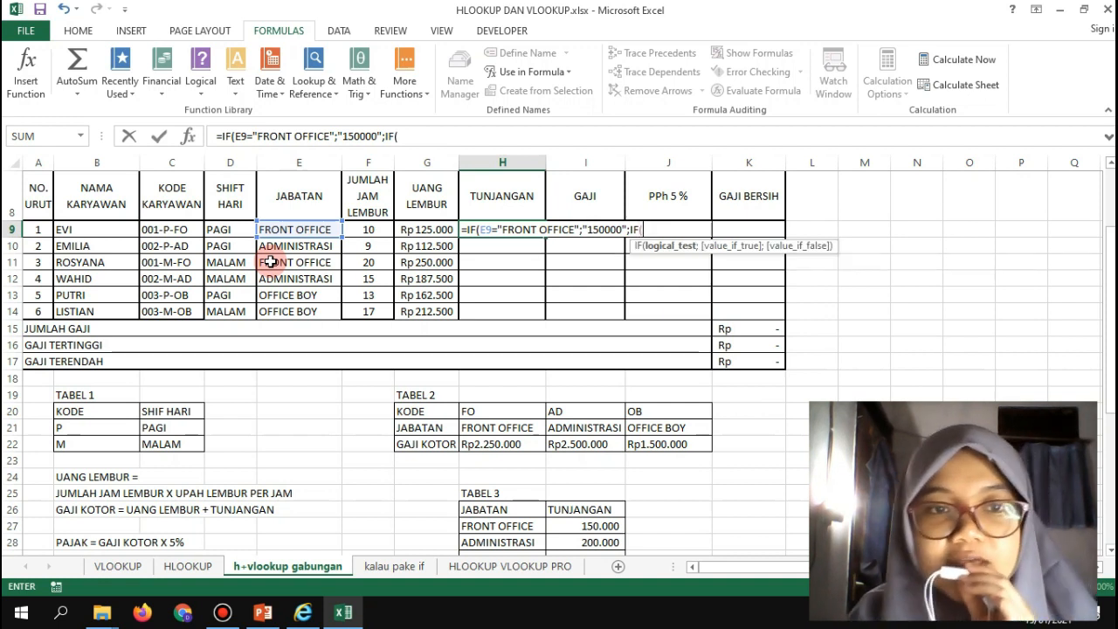
{"action": "left_click", "coordinate": [294, 228]}
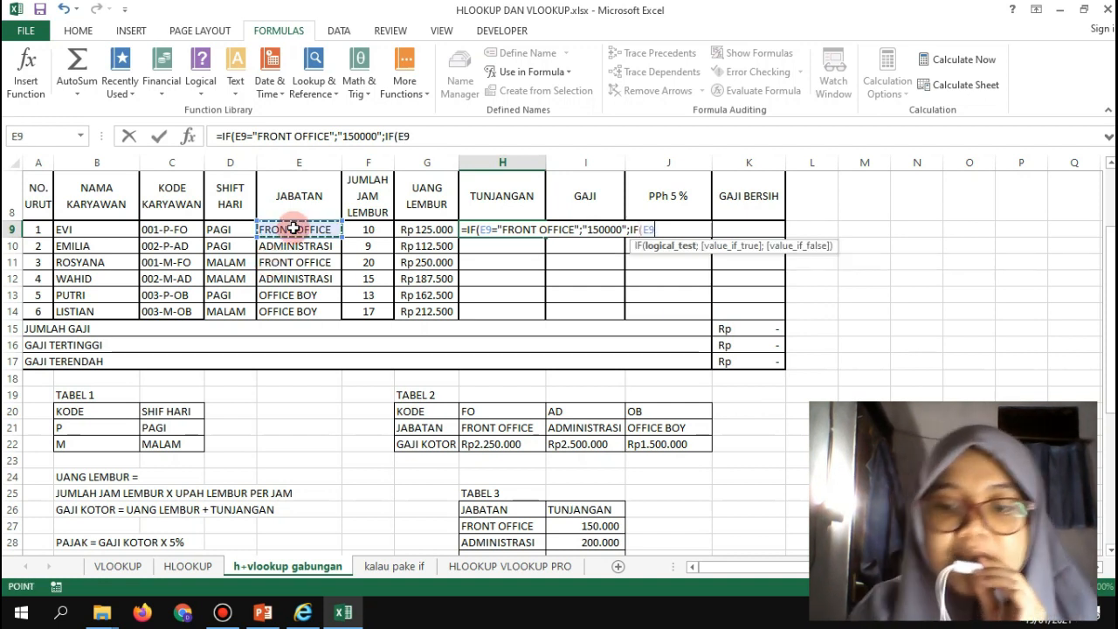
{"action": "type", "text": "=\""}
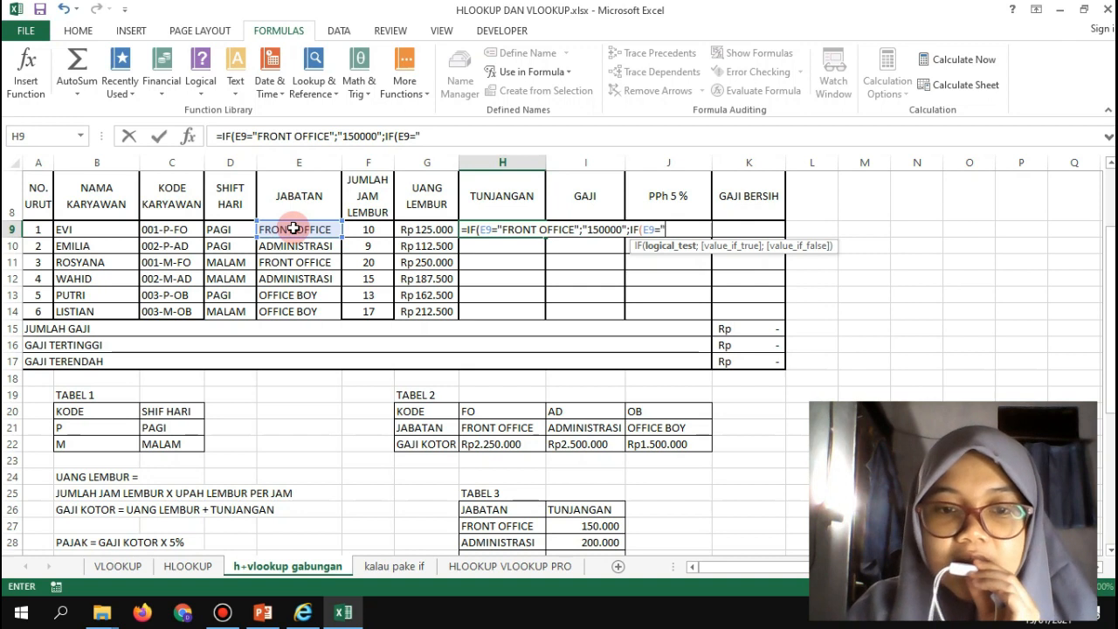
{"action": "type", "text": "ADMINIST"}
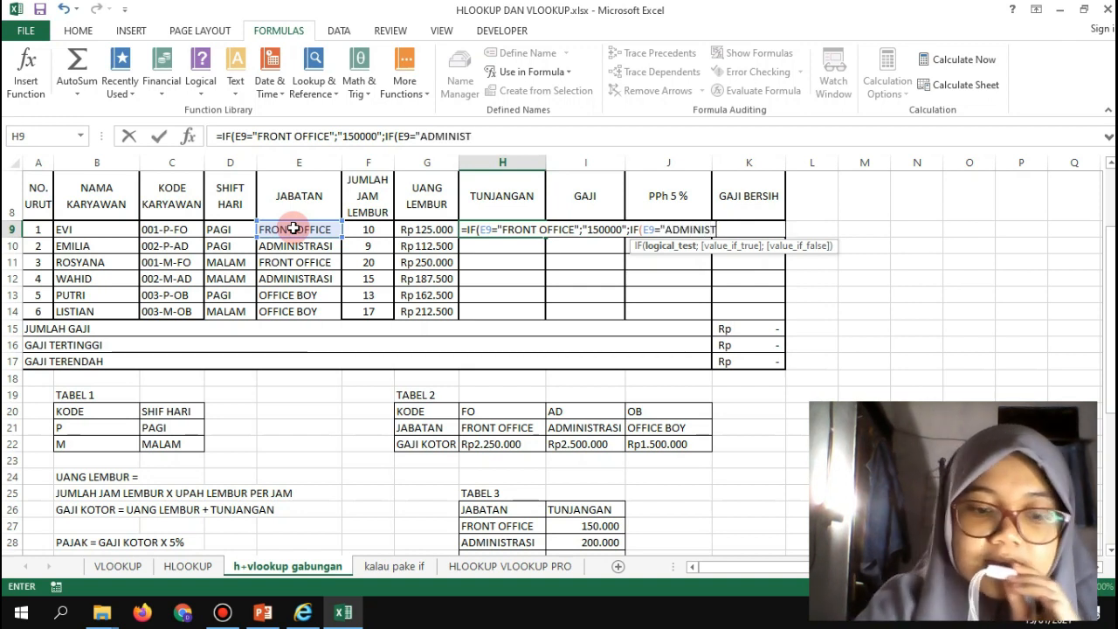
{"action": "type", "text": "RASI\";"}
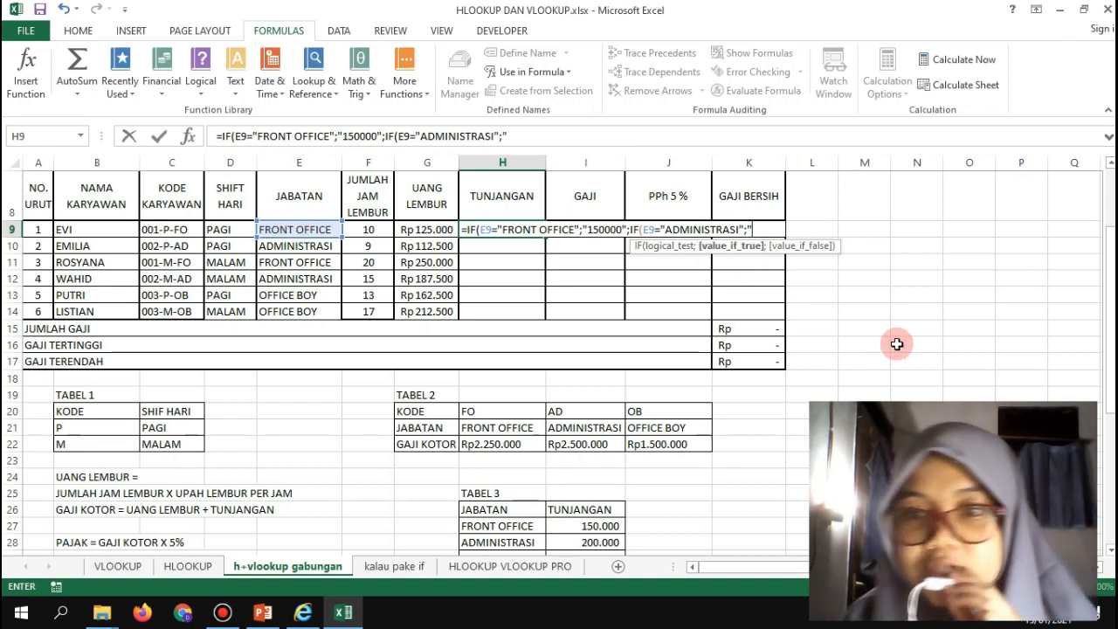
{"action": "type", "text": "\"2"}
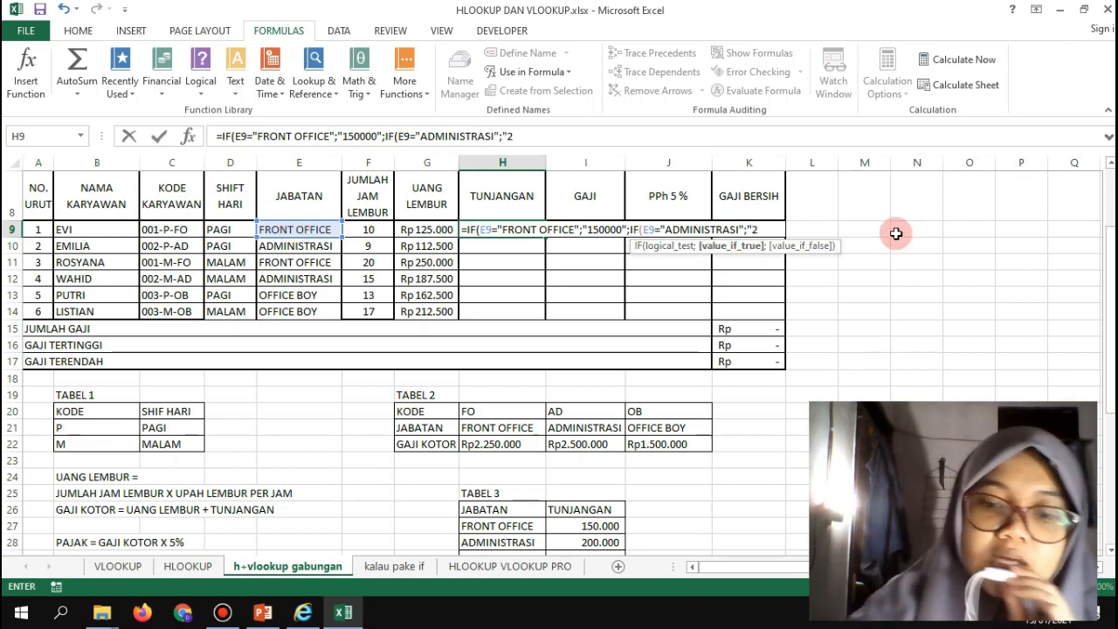
{"action": "type", "text": "00000\";\""}
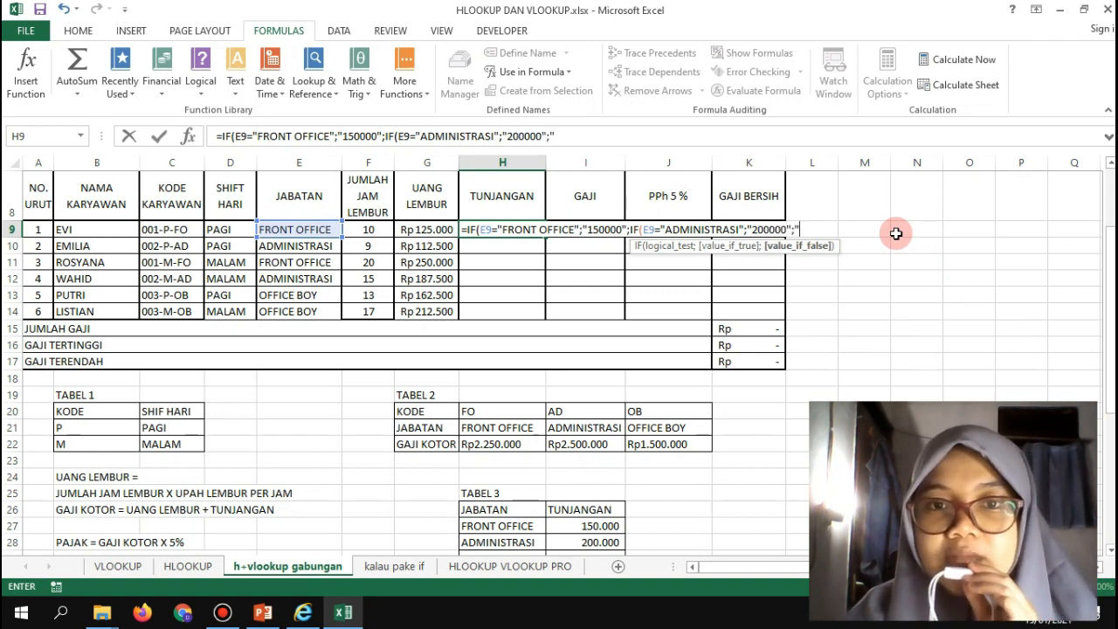
- Set the nested IF's value if false to "100000" and enter the H9 formula, accepting the closing-parenthesis correction
{"action": "mouse_move", "coordinate": [1110, 262]}
{"action": "left_mouse_down"}
{"action": "mouse_move", "coordinate": [1110, 275]}
{"action": "mouse_move", "coordinate": [1110, 250]}
{"action": "left_mouse_up"}
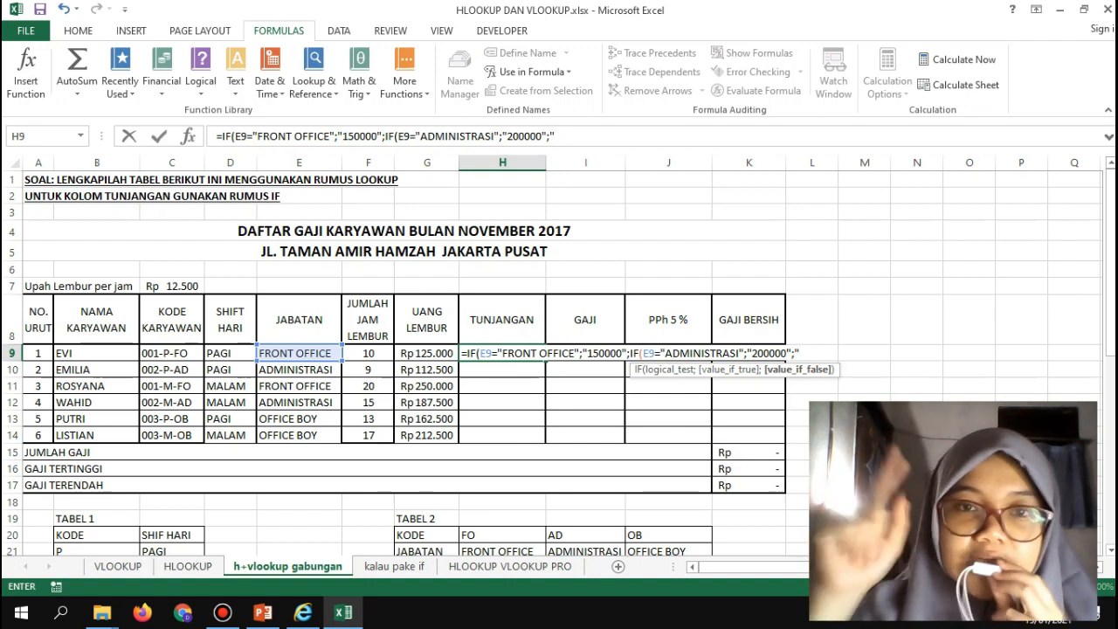
{"action": "type", "text": "1"}
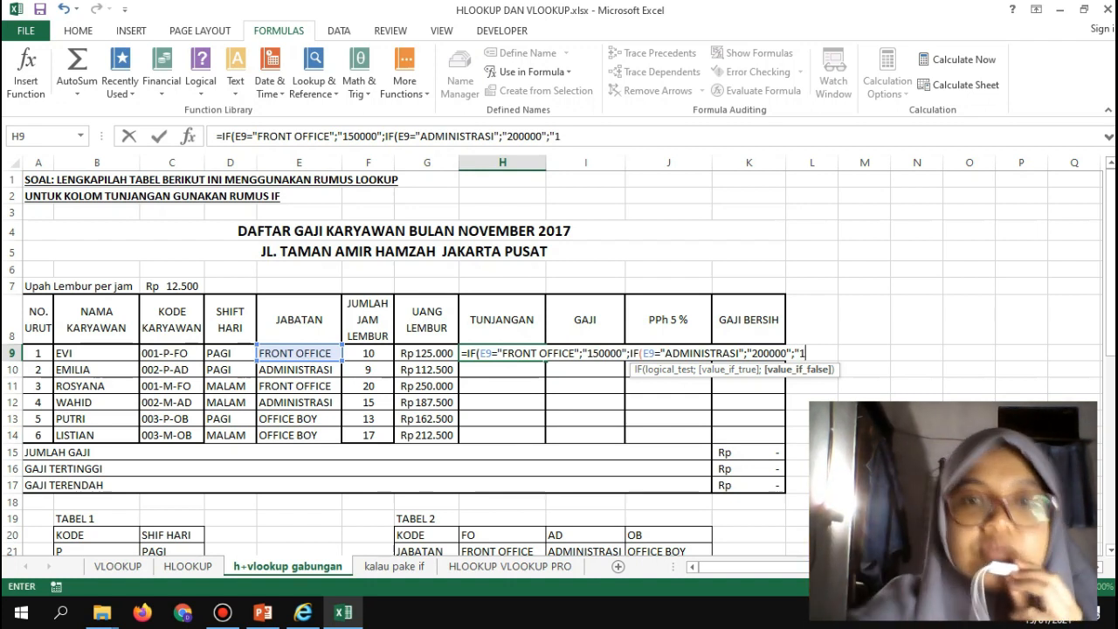
{"action": "type", "text": "00000"}
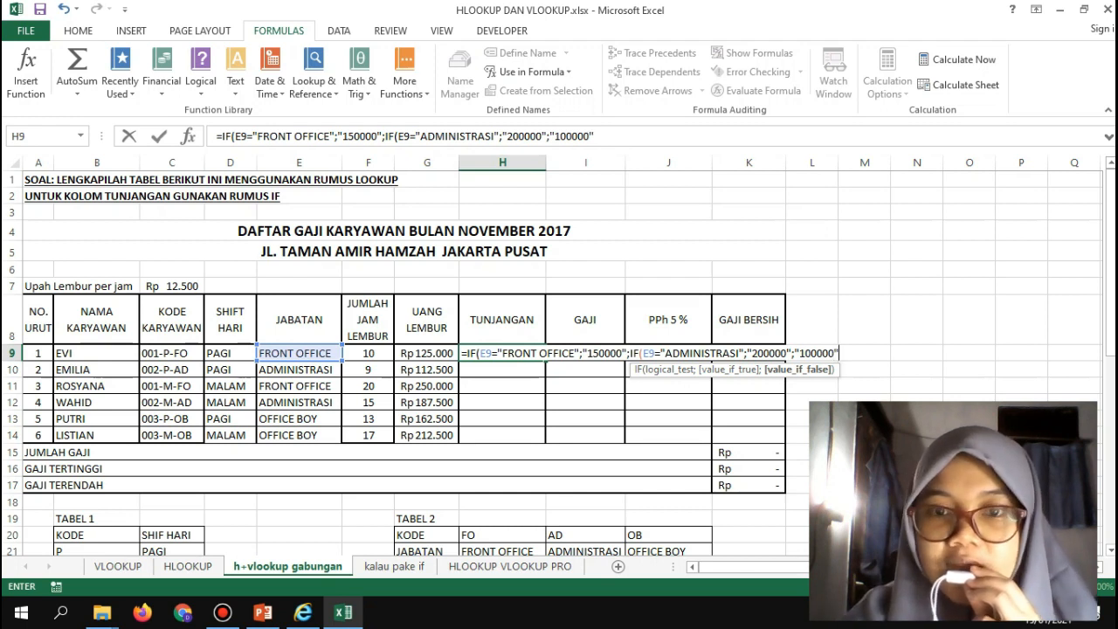
{"action": "type", "text": "\"))"}
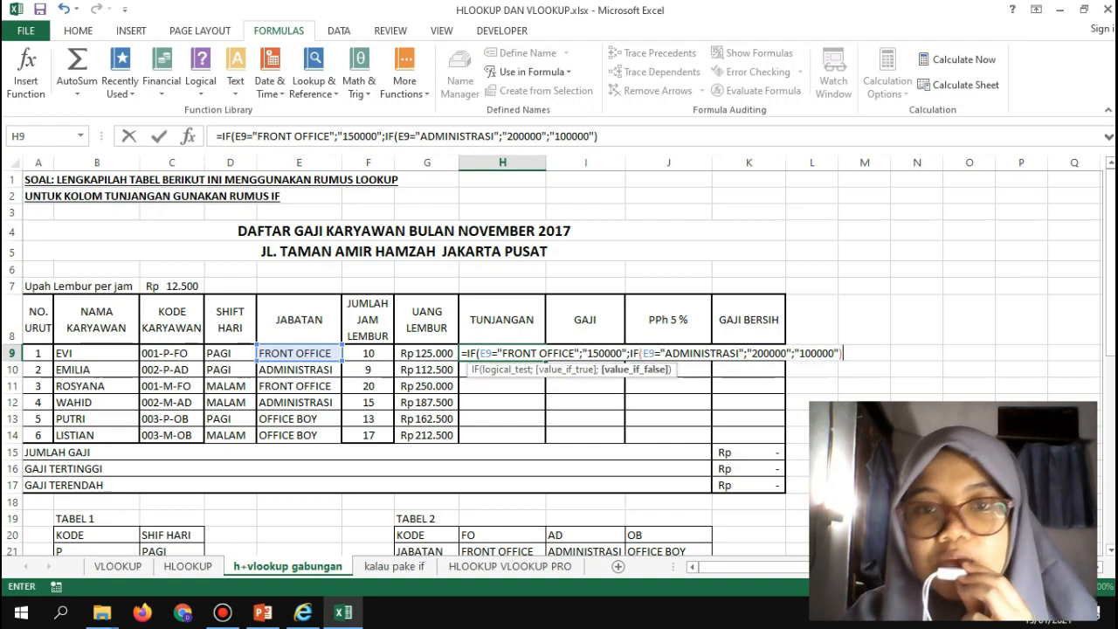
{"action": "key", "text": "Return"}
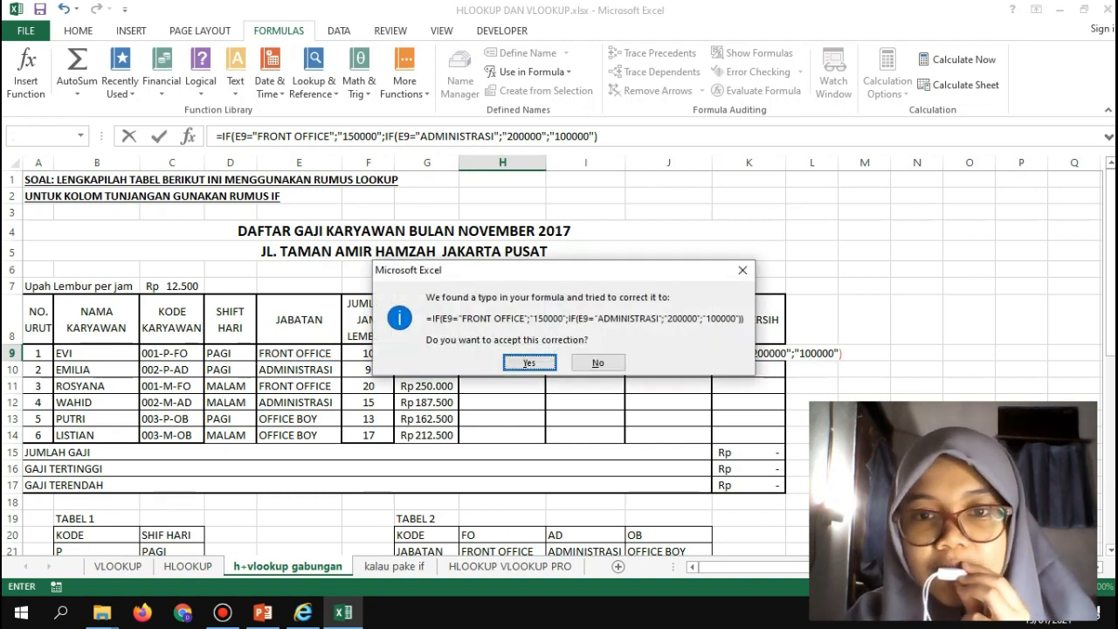
{"action": "key", "text": "Return"}
{"action": "key", "text": "Up"}
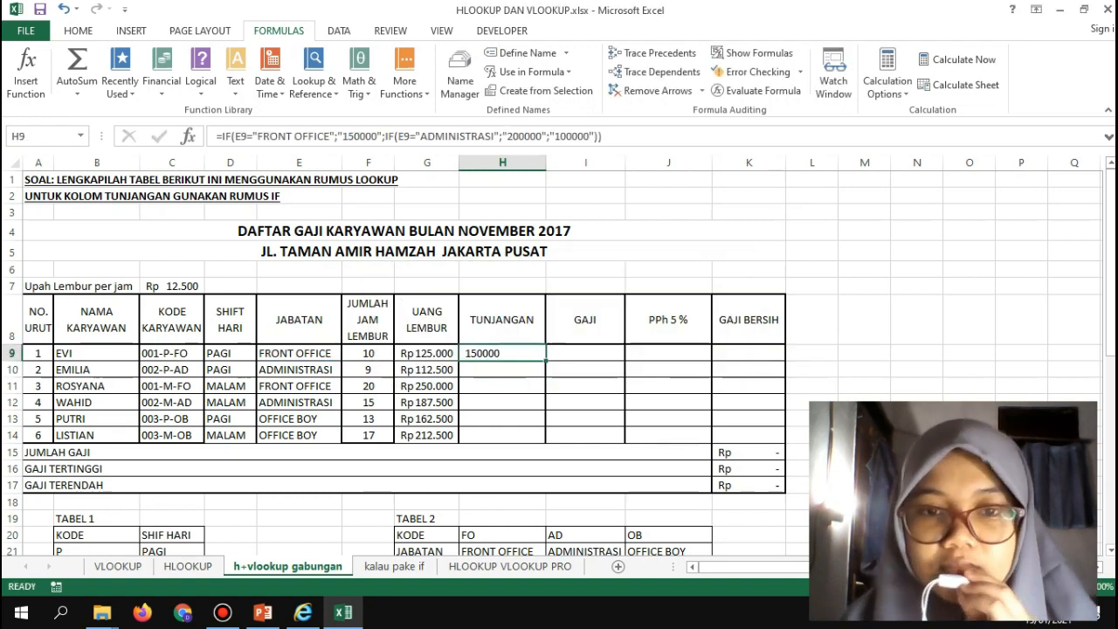
- Review the nested IF formula in H9 and fill it down the TUNJANGAN column to H14
{"action": "left_click", "coordinate": [634, 135]}
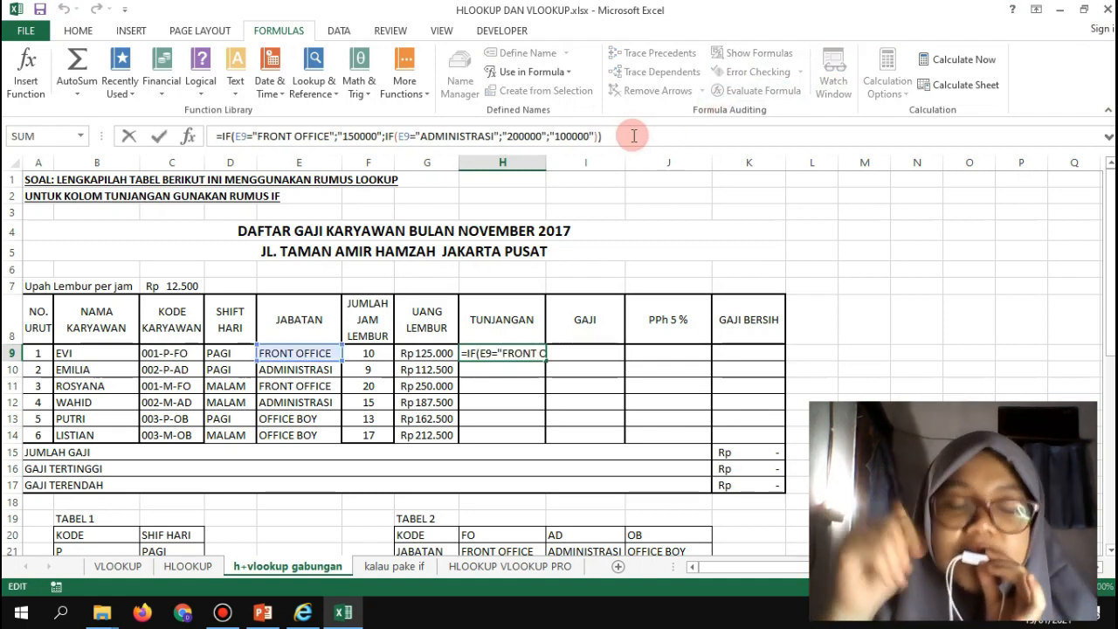
{"action": "key", "text": "Return"}
{"action": "key", "text": "Up"}
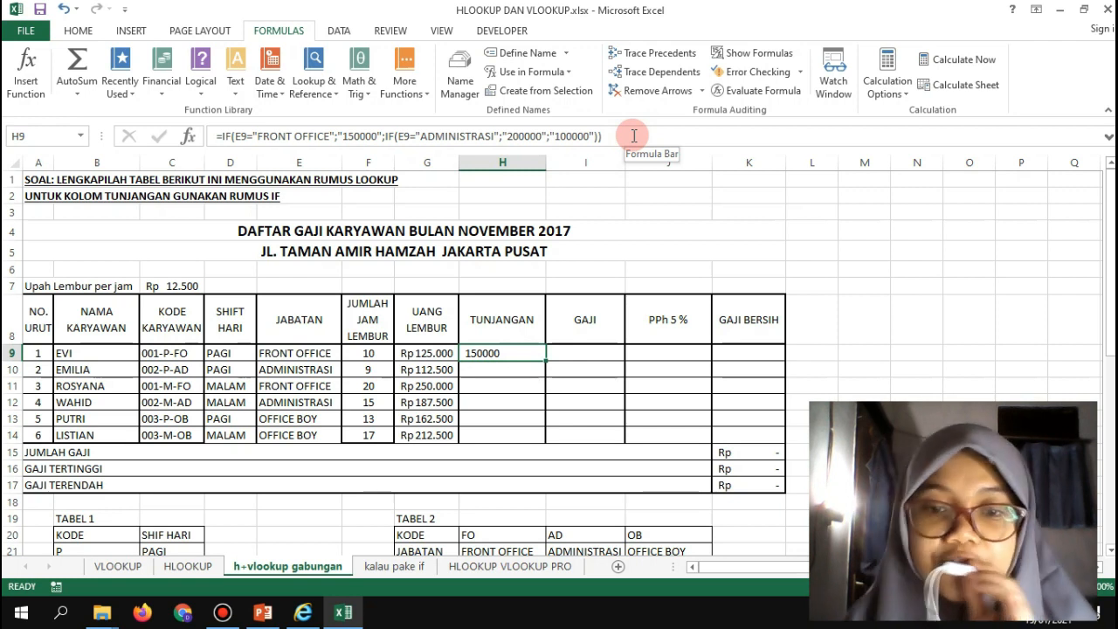
{"action": "mouse_move", "coordinate": [1111, 193]}
{"action": "left_mouse_down"}
{"action": "mouse_move", "coordinate": [1111, 262]}
{"action": "mouse_move", "coordinate": [1111, 197]}
{"action": "left_mouse_up"}
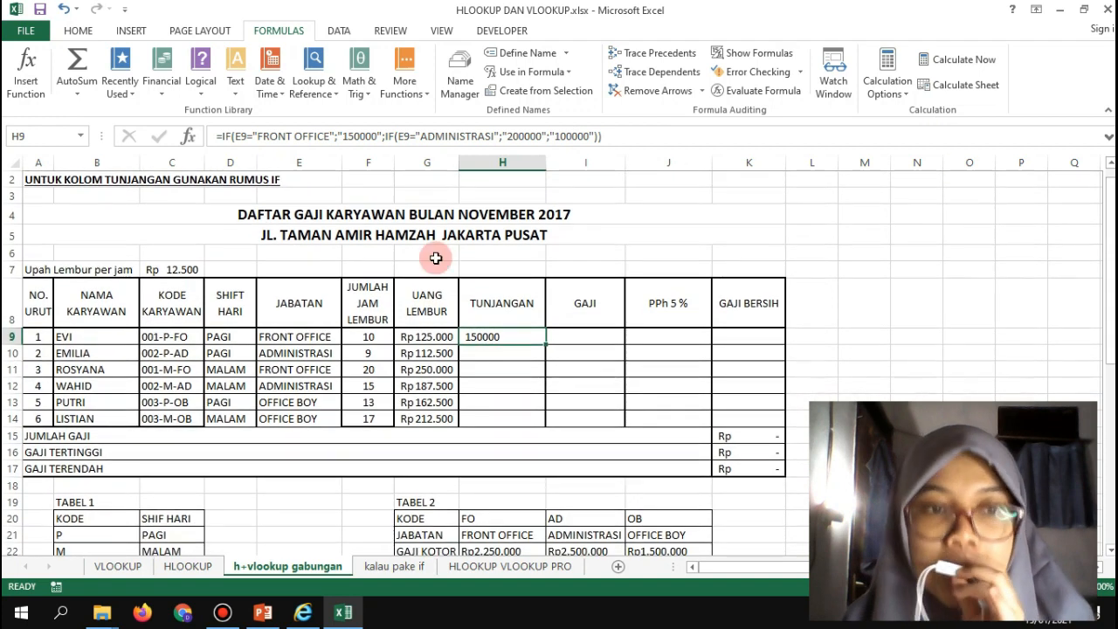
{"action": "left_click_drag", "start_coordinate": [548, 346], "coordinate": [543, 423]}
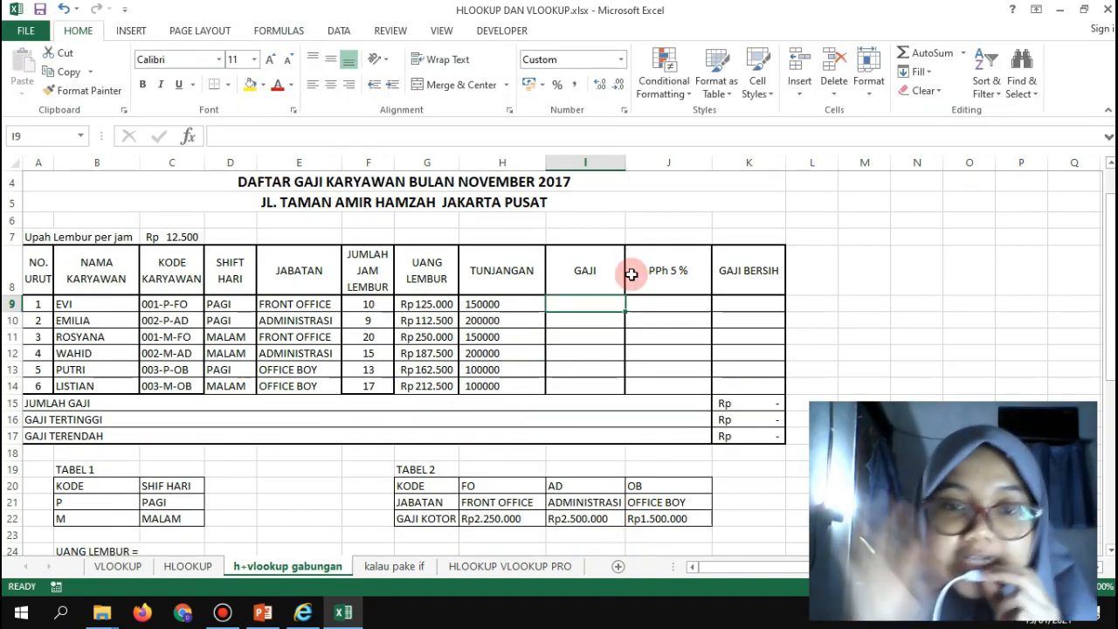
- Start an HLOOKUP formula in I9 under GAJI with RIGHT(C9;2) as the lookup value
{"action": "type", "text": "="}
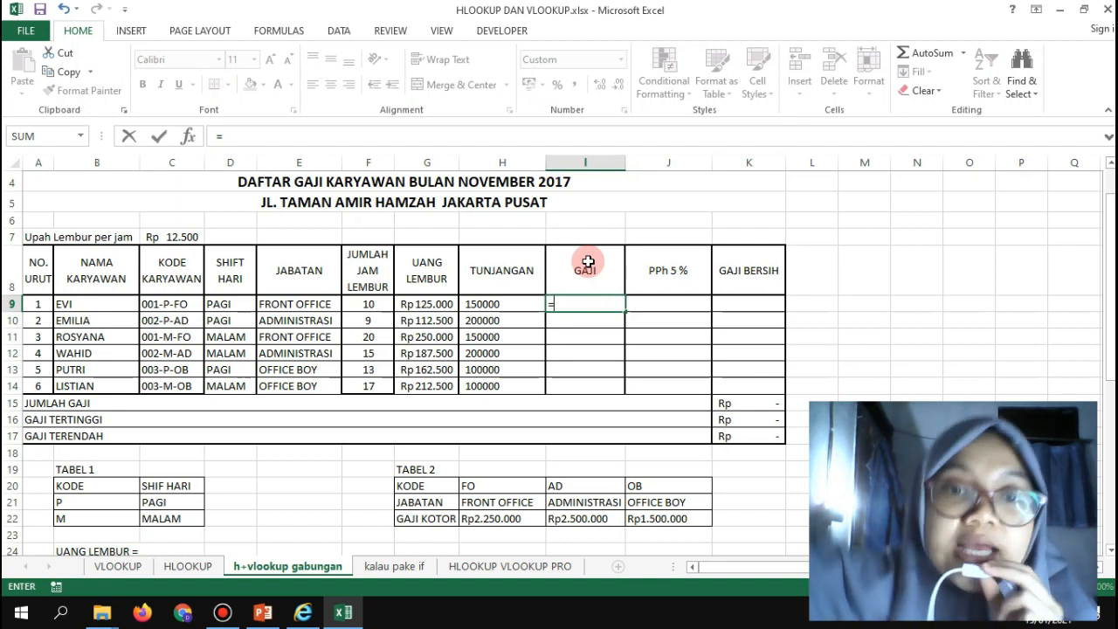
{"action": "type", "text": "HL"}
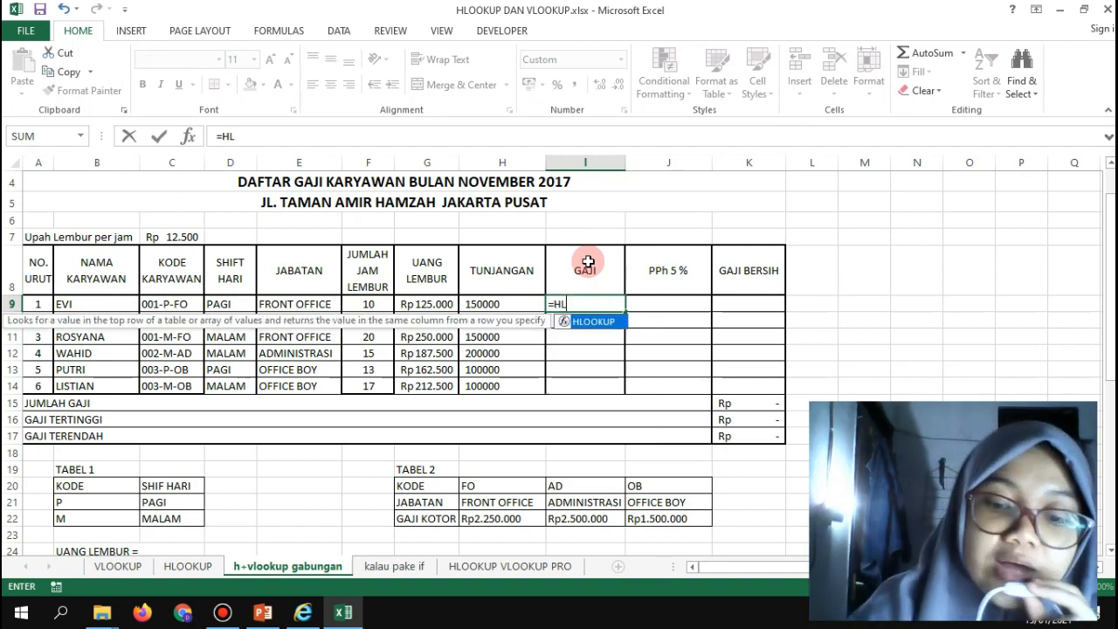
{"action": "type", "text": "OOKUP("}
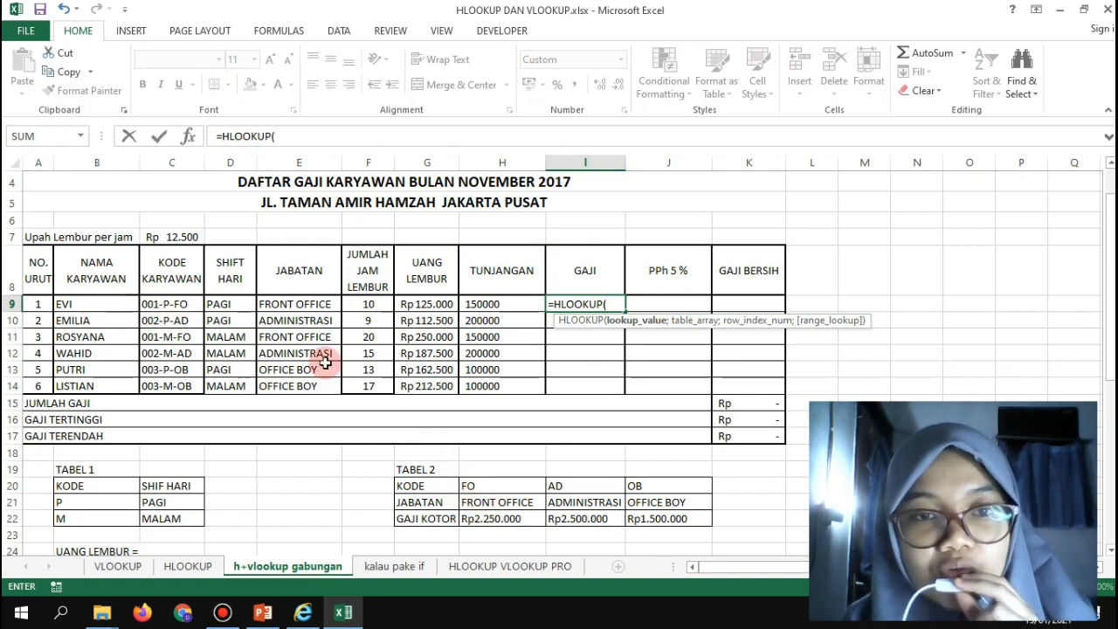
{"action": "type", "text": "RI"}
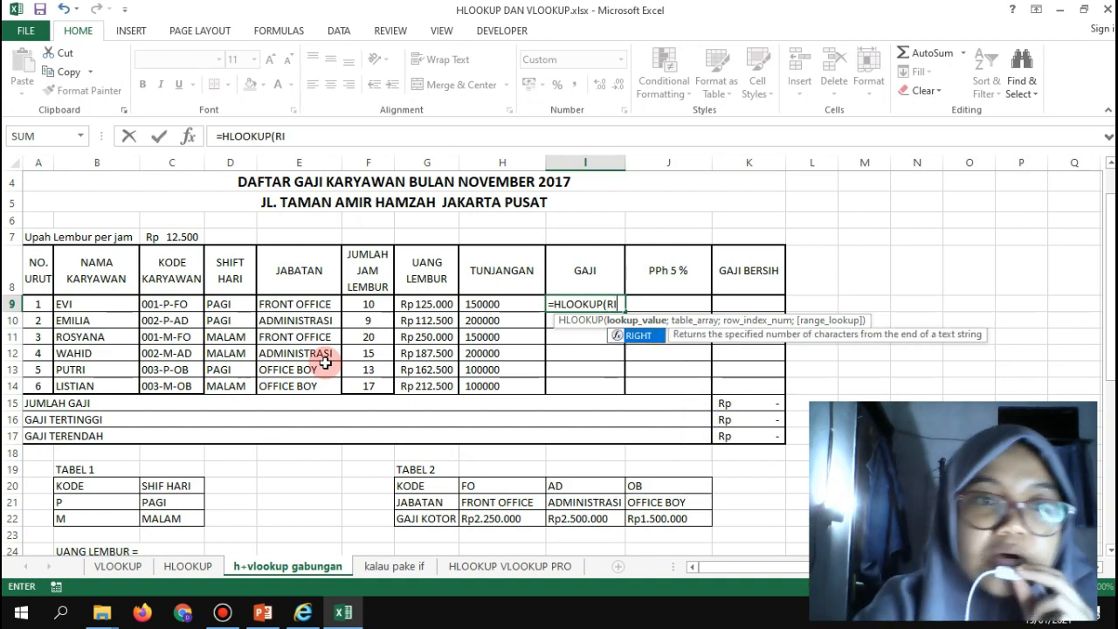
{"action": "type", "text": "GHT"}
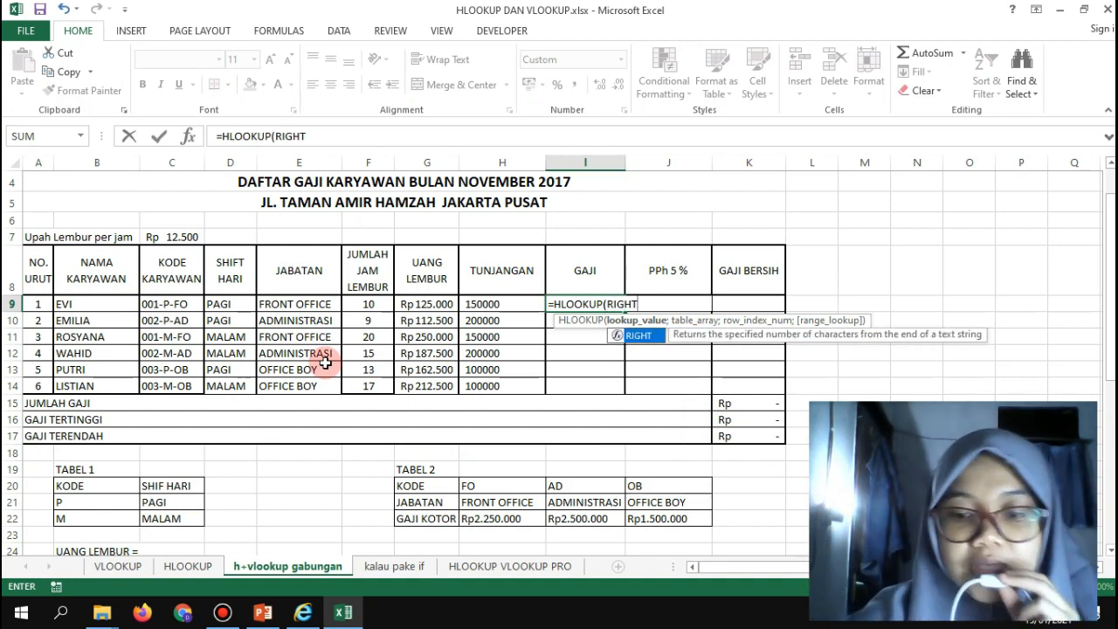
{"action": "type", "text": "("}
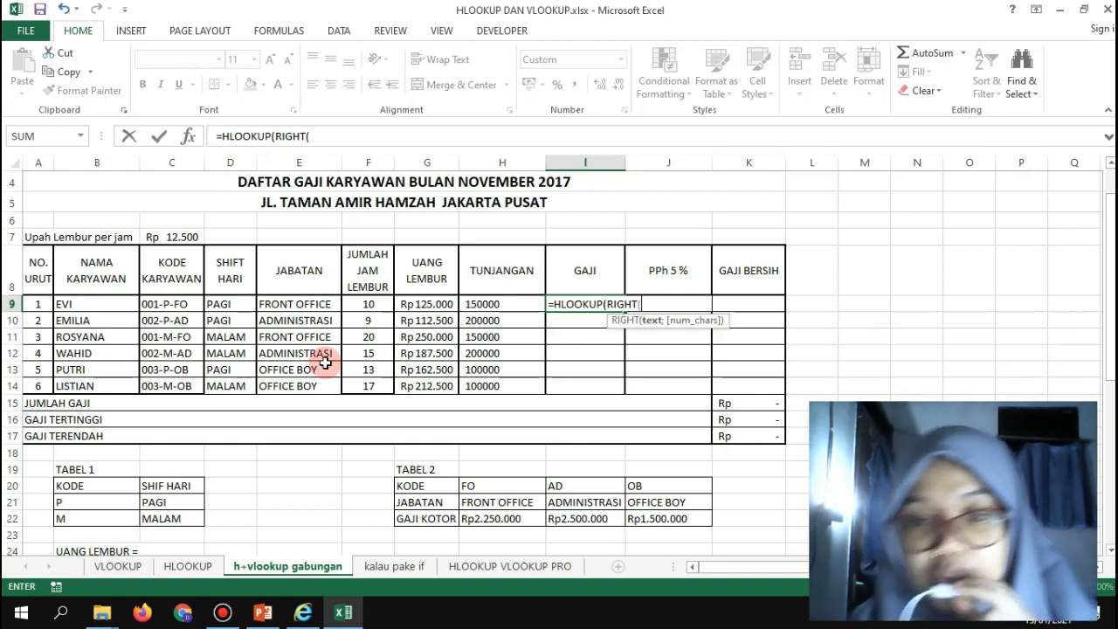
{"action": "left_click", "coordinate": [147, 301]}
{"action": "type", "text": ";"}
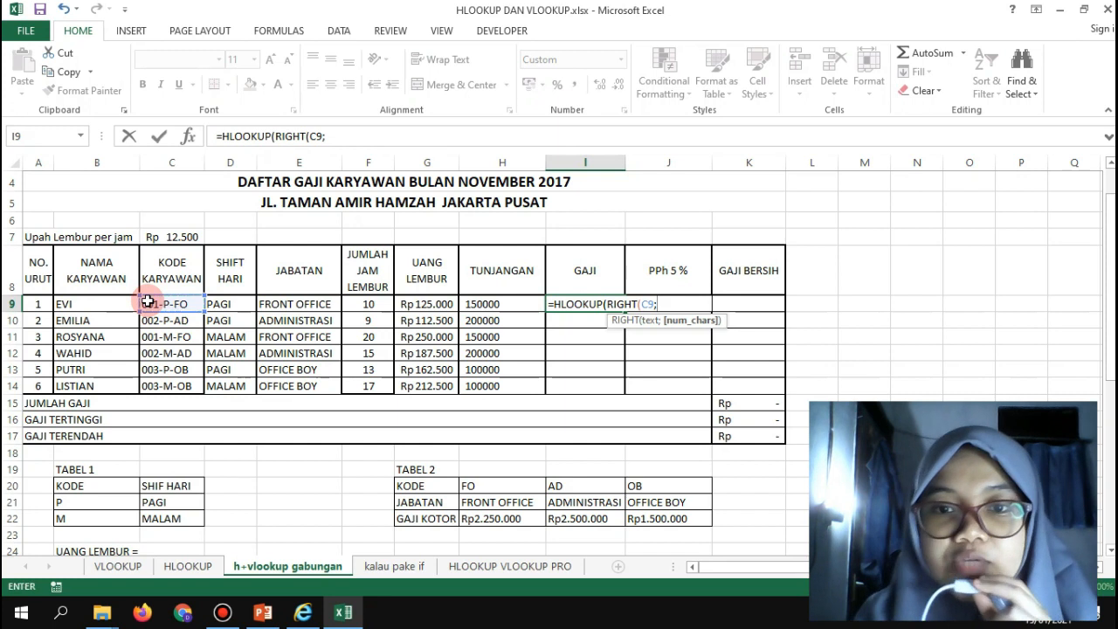
{"action": "type", "text": "2"}
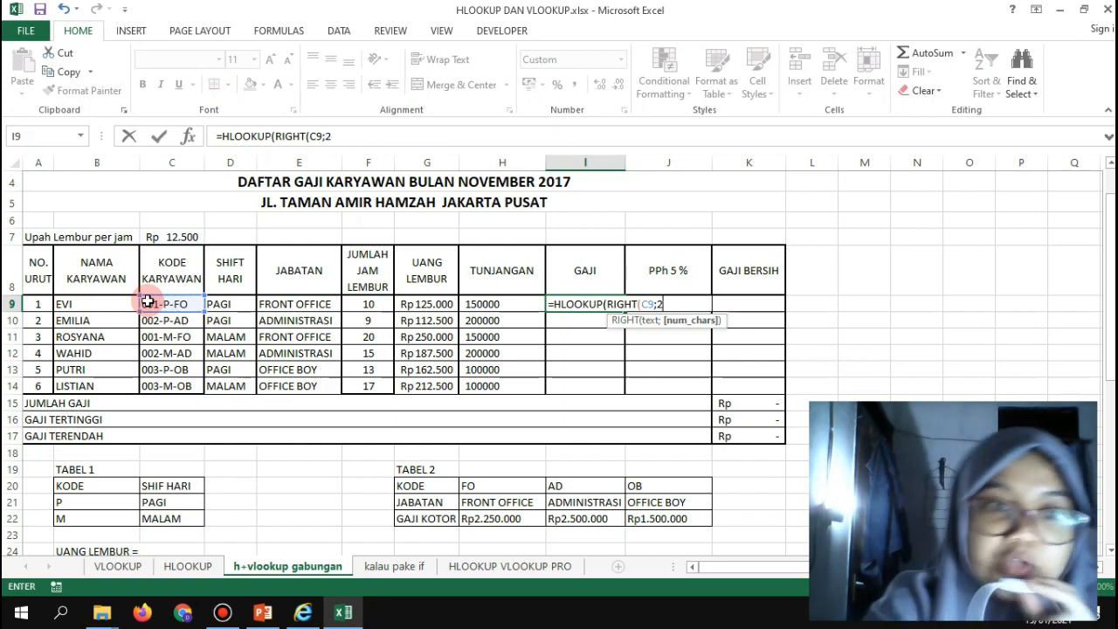
{"action": "type", "text": ")"}
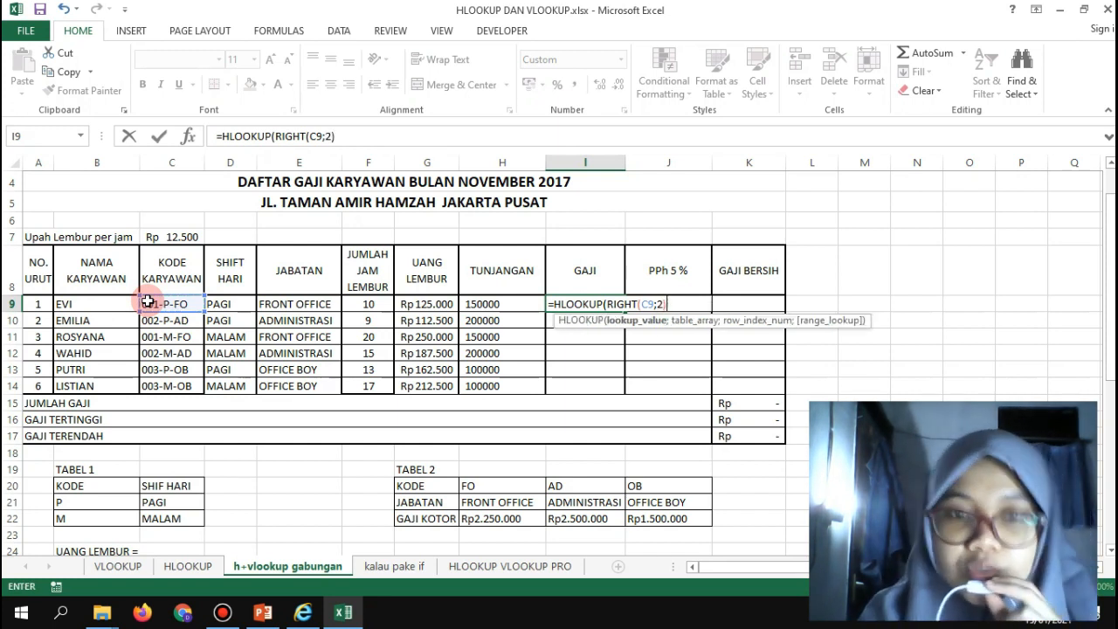
- Complete the I9 HLOOKUP with the named range TABEL2, row index 3 and range lookup 0, and fill it down to I14
{"action": "type", "text": ";TA"}
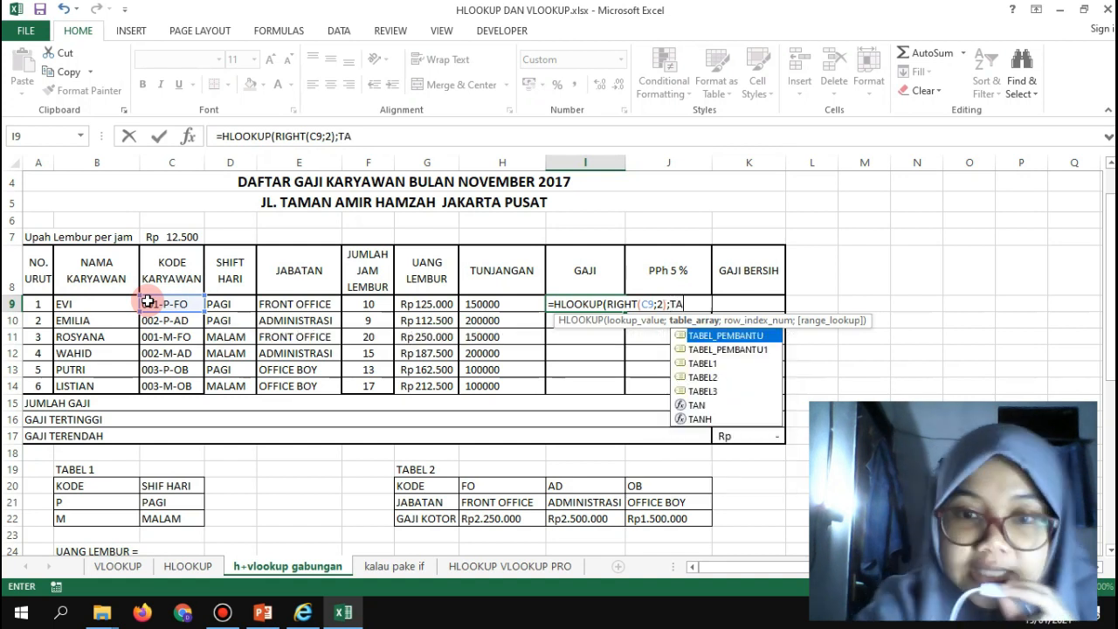
{"action": "double_click", "coordinate": [704, 379]}
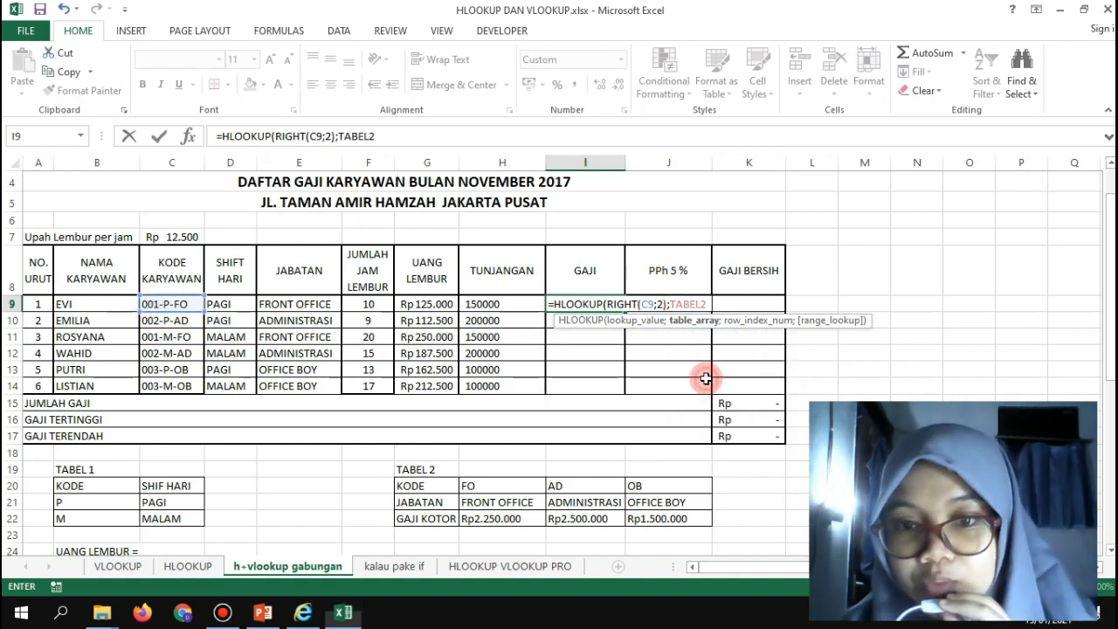
{"action": "type", "text": ";"}
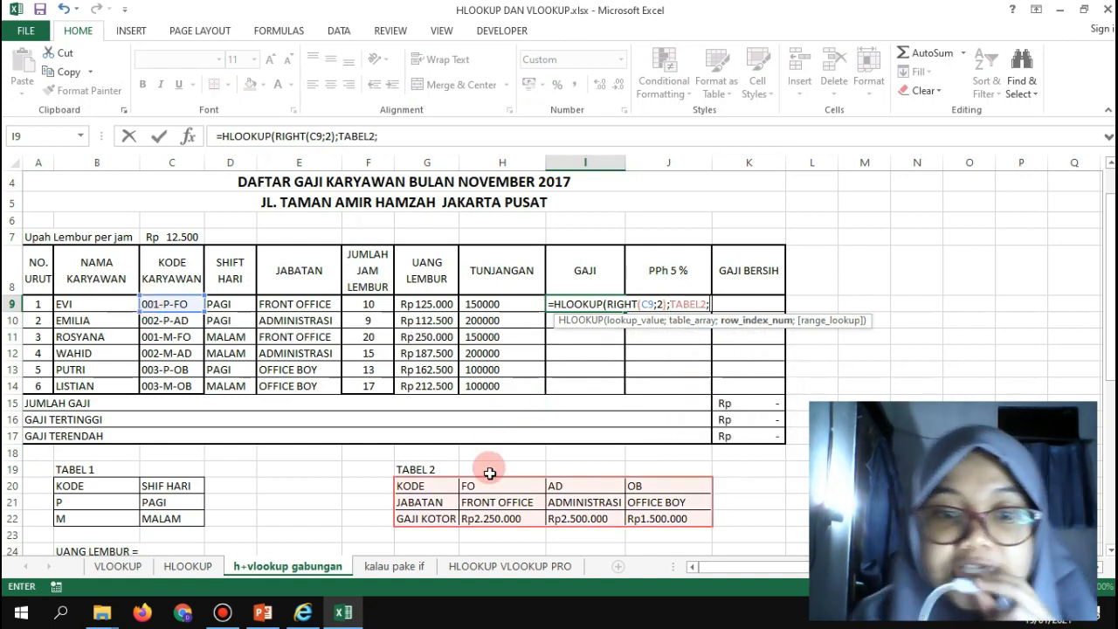
{"action": "type", "text": "3;0)"}
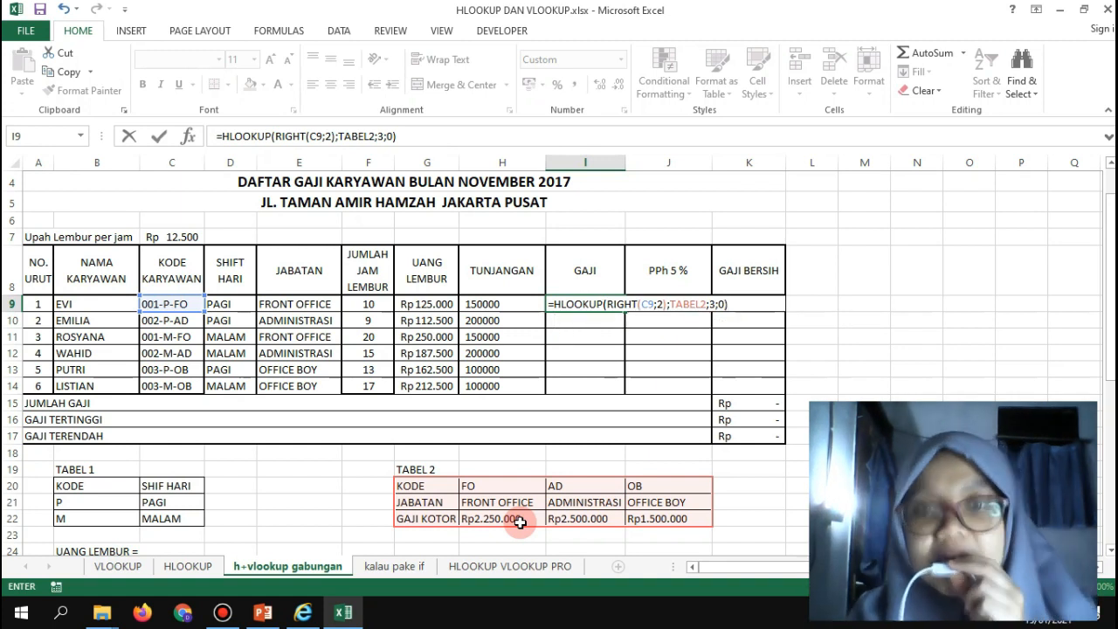
{"action": "key", "text": "Return"}
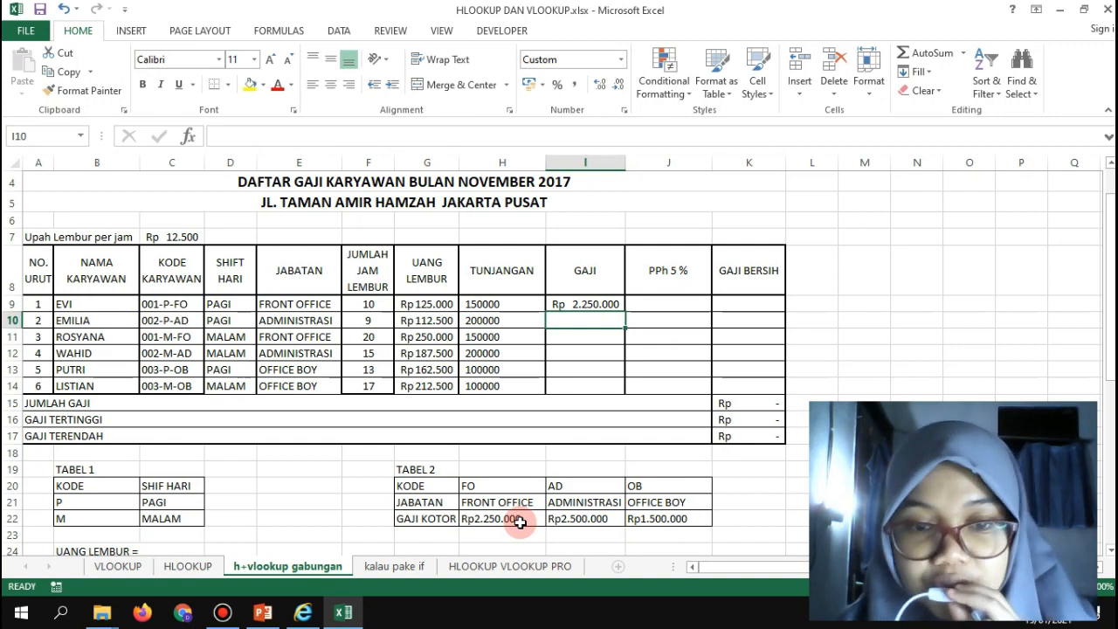
{"action": "left_click", "coordinate": [606, 304]}
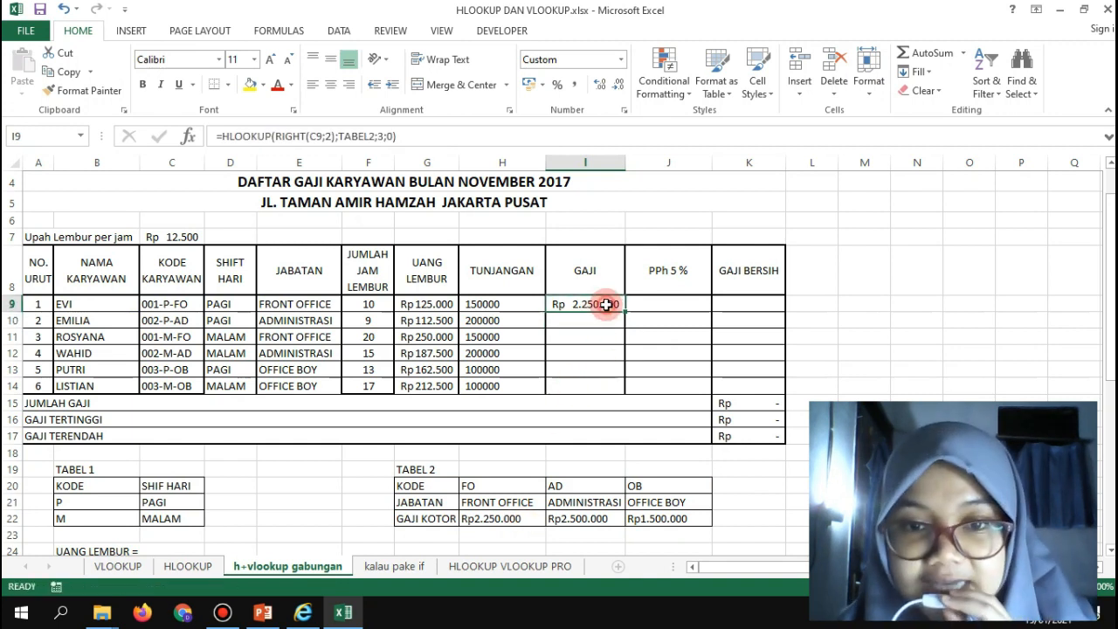
{"action": "left_click_drag", "start_coordinate": [626, 312], "coordinate": [618, 390]}
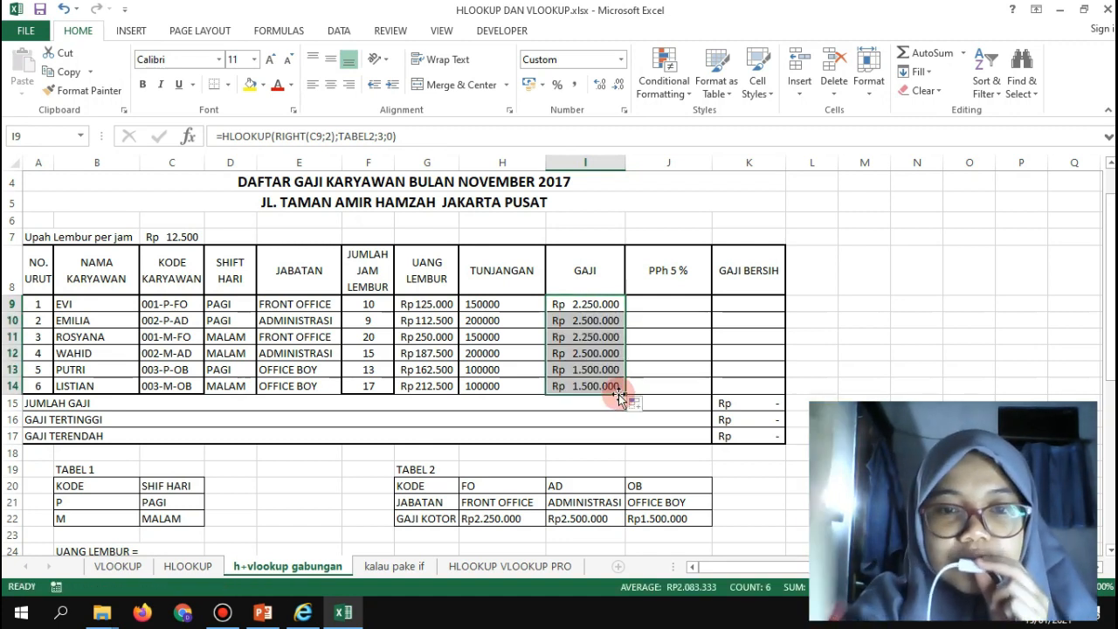
- Calculate the PPh 5 % tax in J9 with =5%*I9 and fill the formula down to J14
{"action": "left_click", "coordinate": [659, 310]}
{"action": "type", "text": "="}
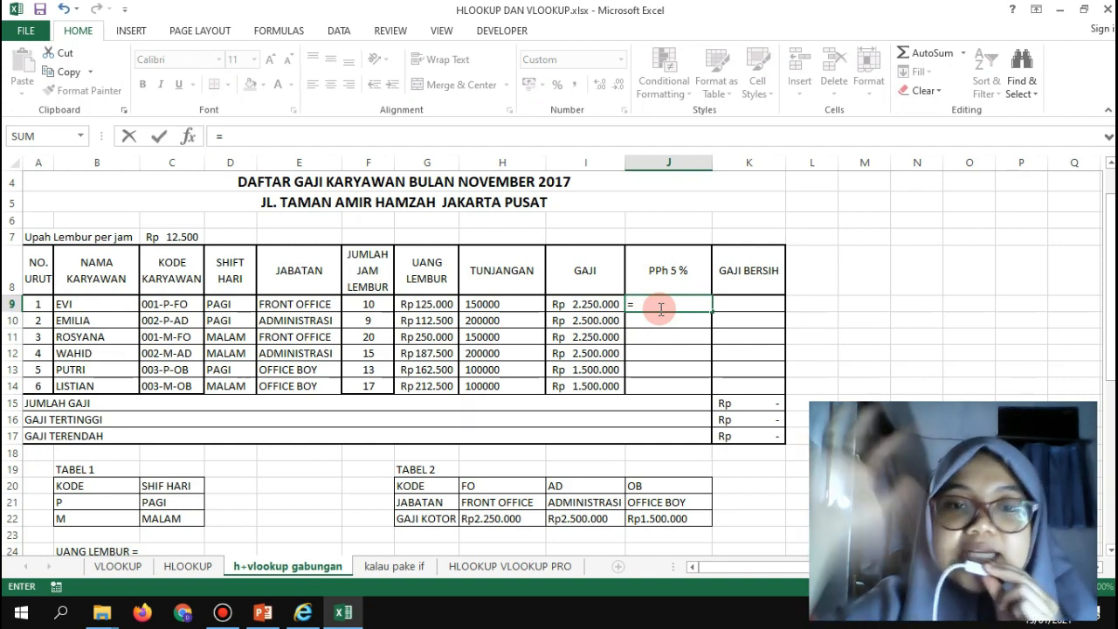
{"action": "type", "text": "5"}
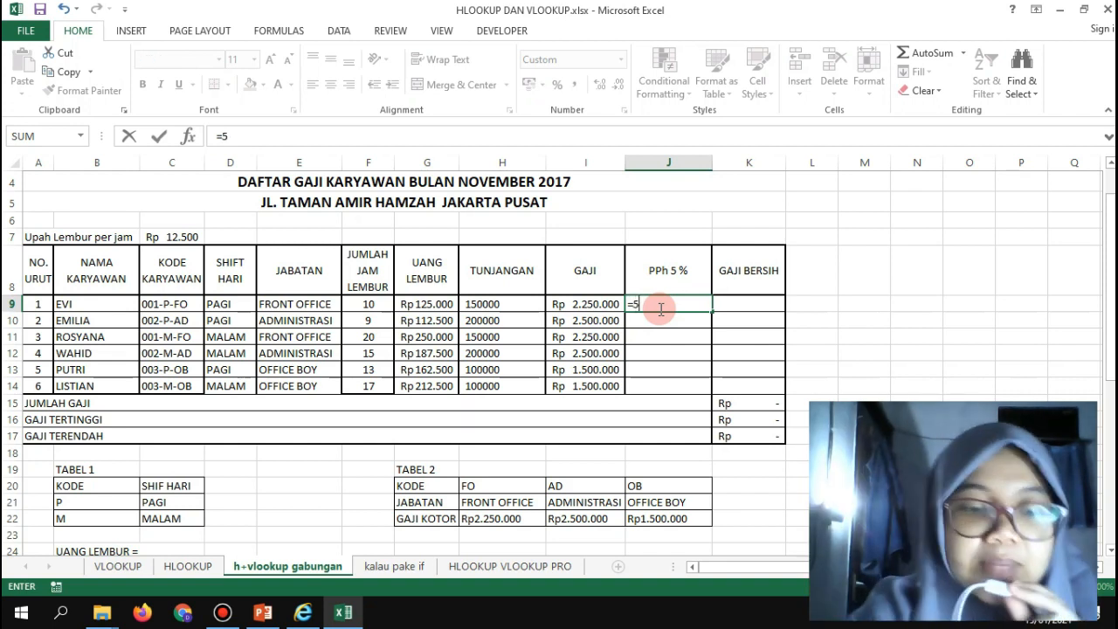
{"action": "type", "text": "%"}
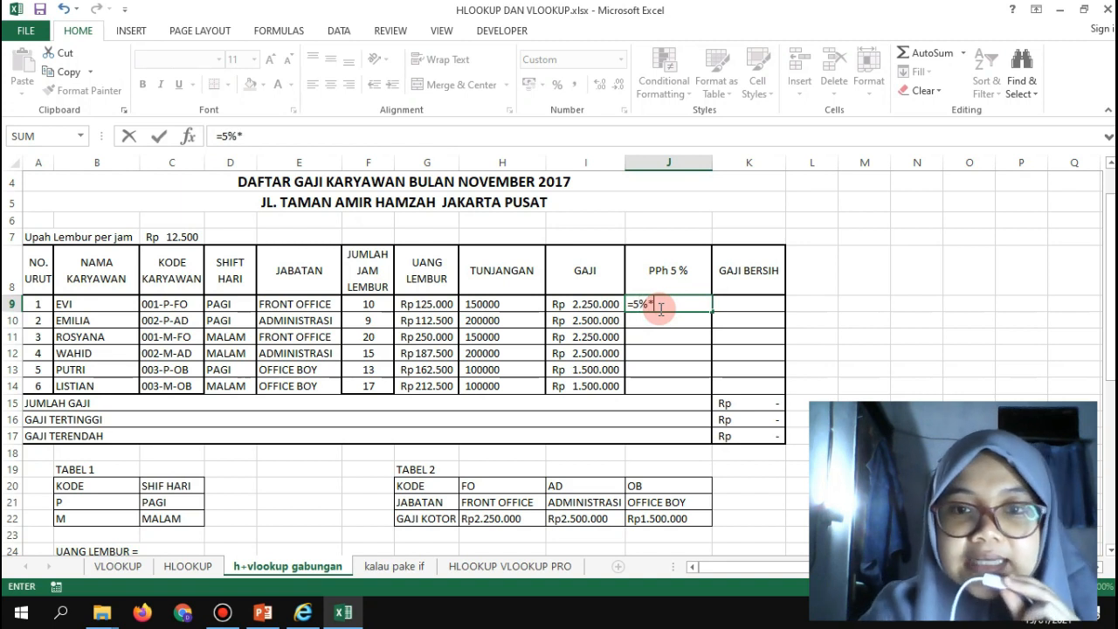
{"action": "type", "text": "*"}
{"action": "left_click", "coordinate": [570, 306]}
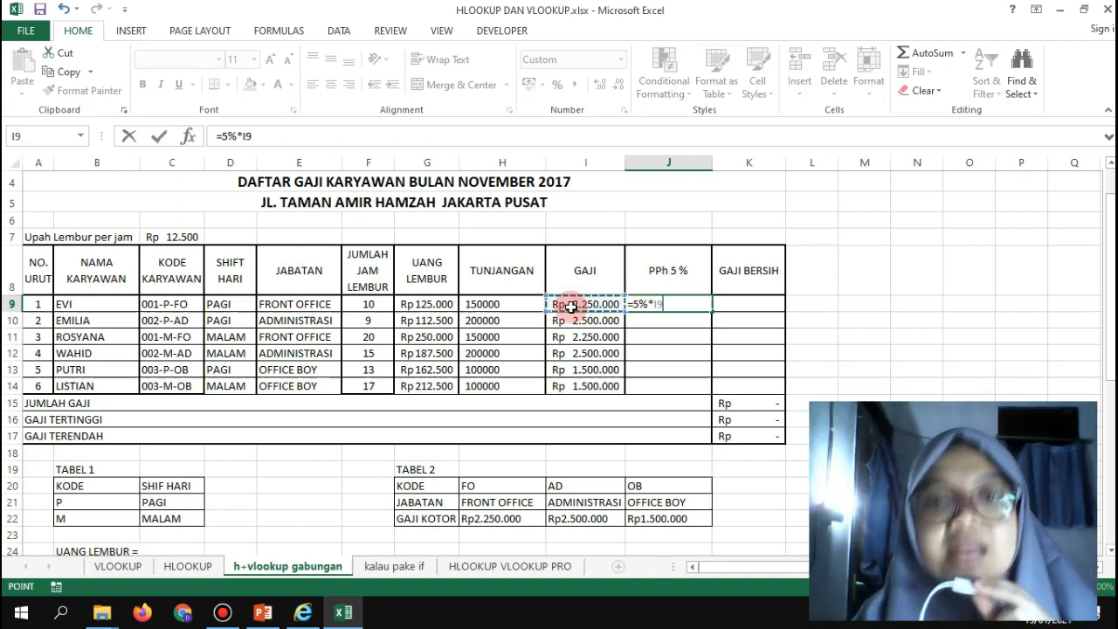
{"action": "key", "text": "Return"}
{"action": "left_click", "coordinate": [690, 304]}
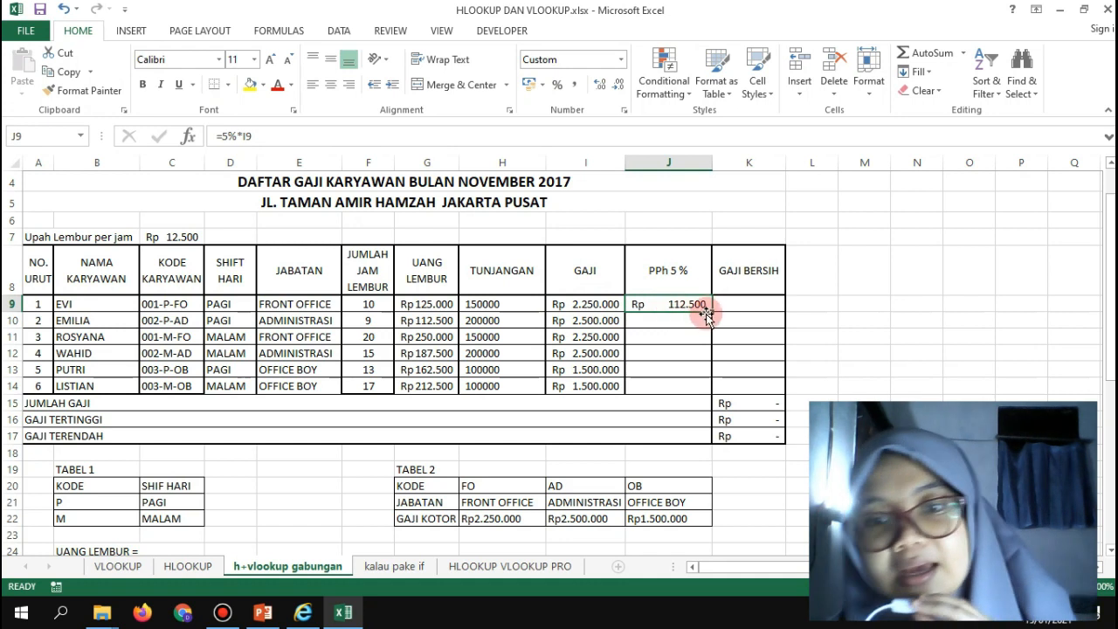
{"action": "left_click_drag", "start_coordinate": [706, 315], "coordinate": [705, 398]}
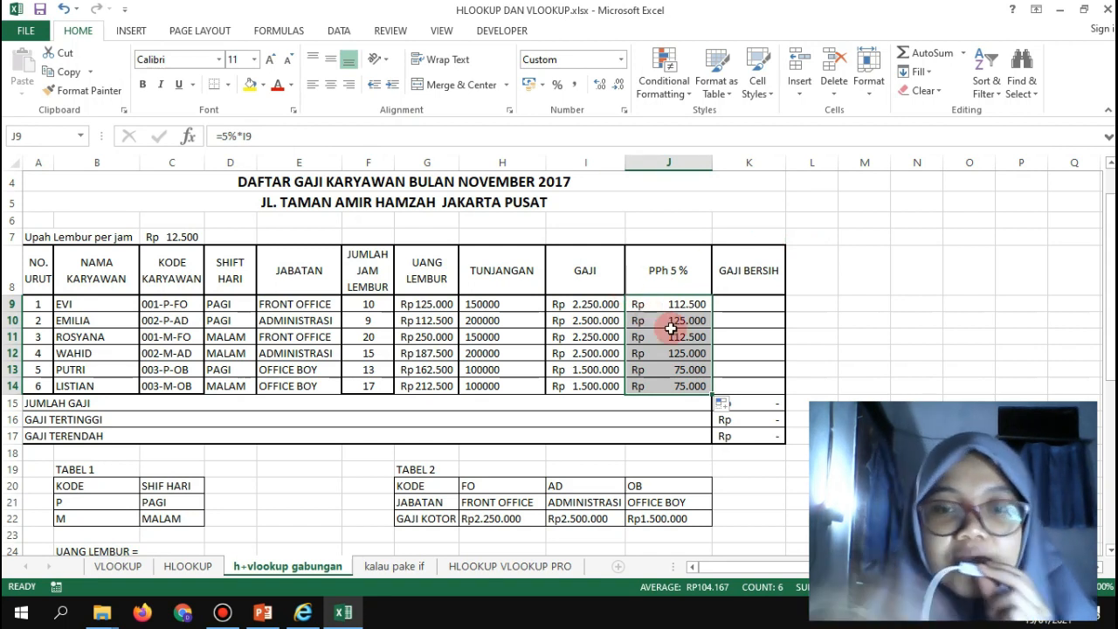
- Start the GAJI BERSIH formula in K9 by adding overtime pay, allowance and salary as =G9+H9+I9
{"action": "left_click", "coordinate": [770, 311]}
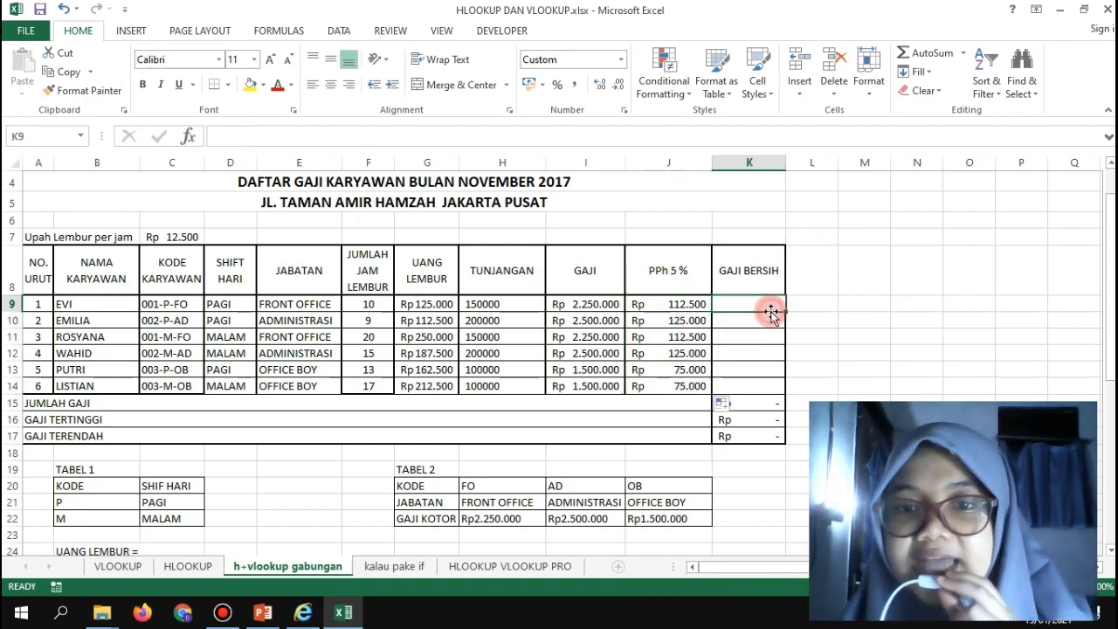
{"action": "type", "text": "="}
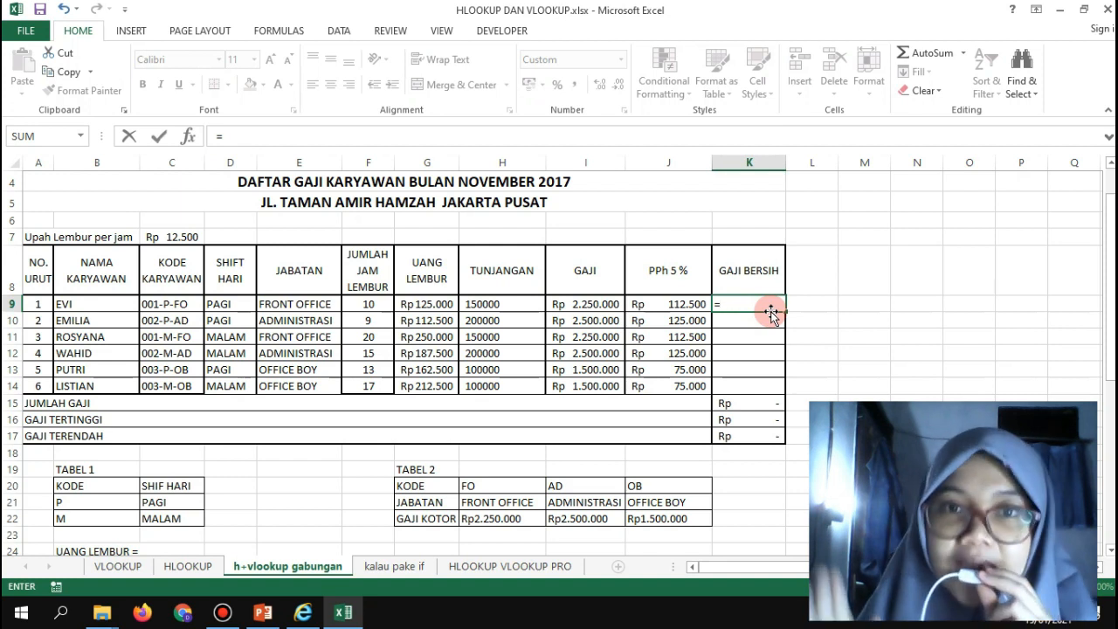
{"action": "left_click", "coordinate": [410, 301]}
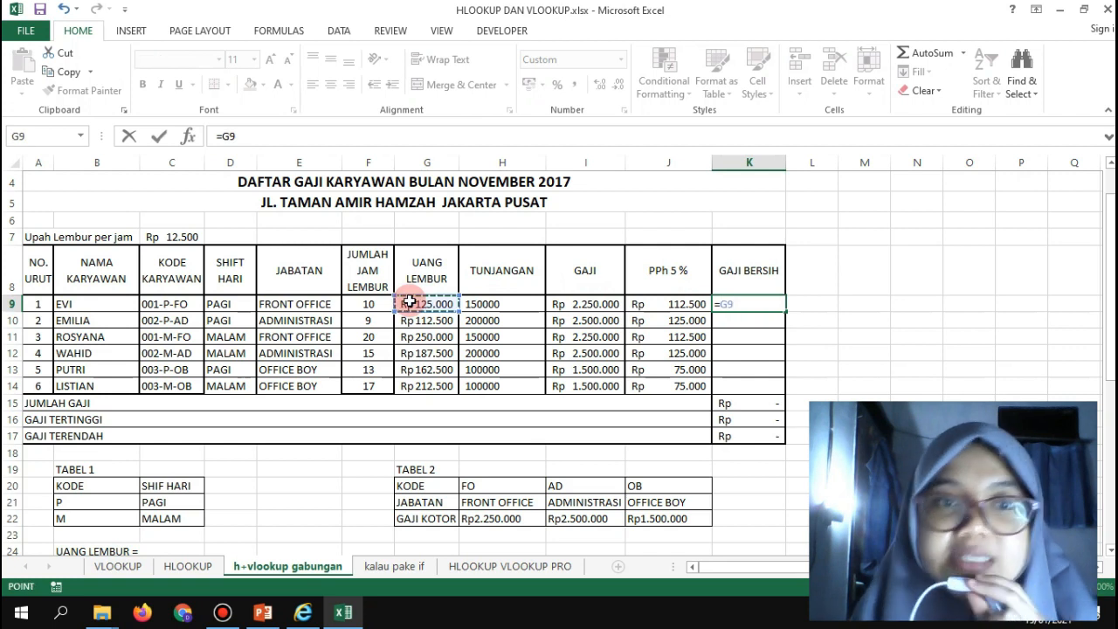
{"action": "type", "text": "+"}
{"action": "left_click", "coordinate": [474, 305]}
{"action": "type", "text": "+"}
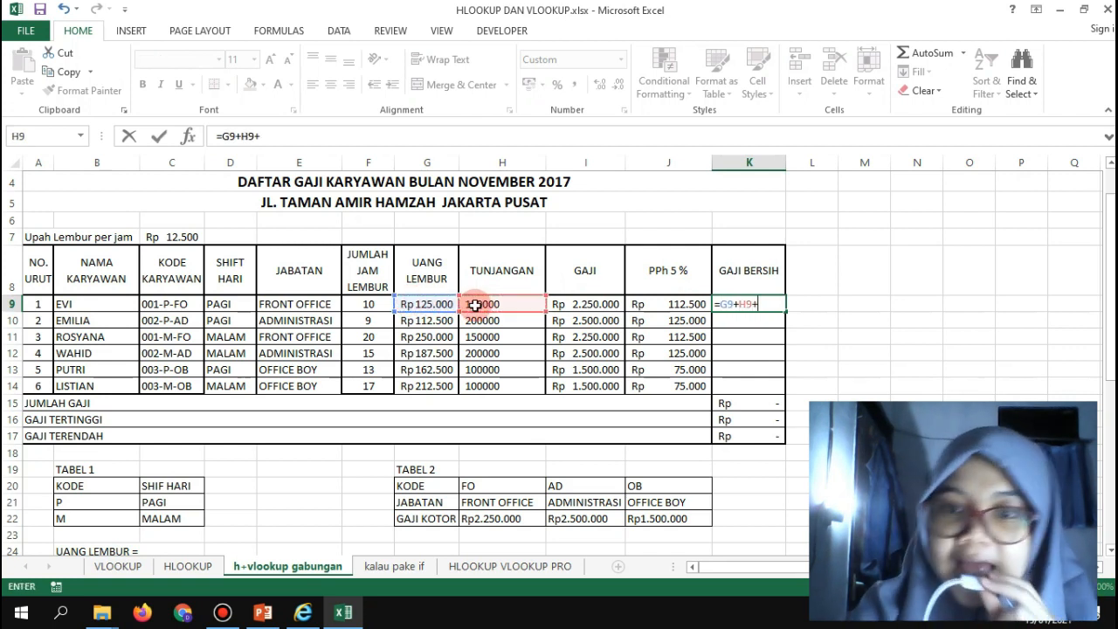
{"action": "left_click", "coordinate": [571, 304]}
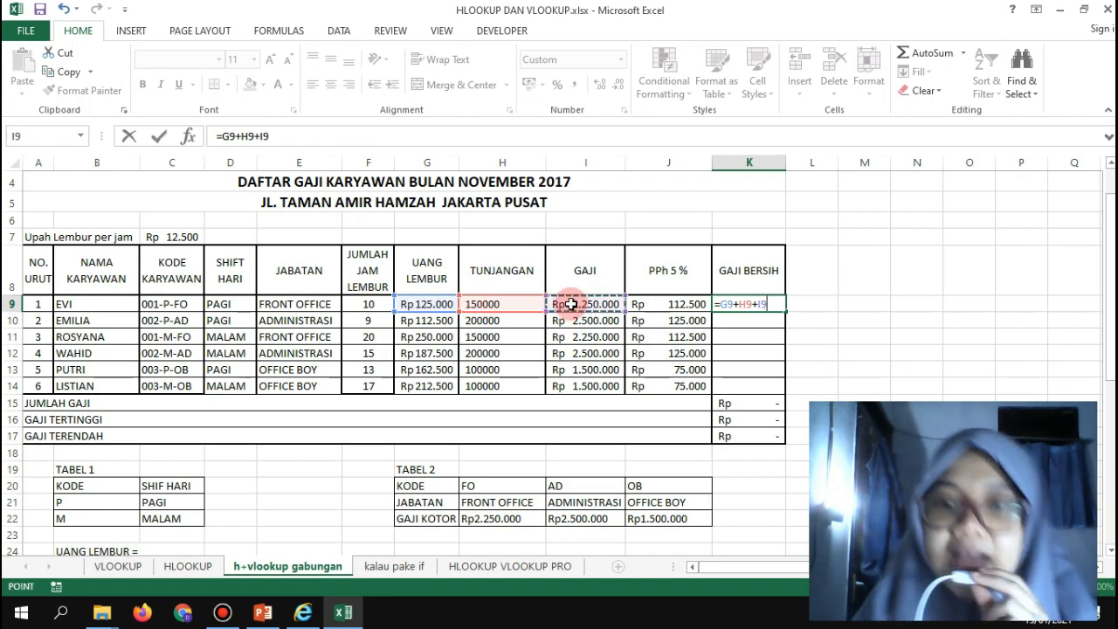
- Complete the K9 net salary formula by subtracting the tax in J9, and fill it down to K14
{"action": "type", "text": "+"}
{"action": "key", "text": "BackSpace"}
{"action": "type", "text": "-"}
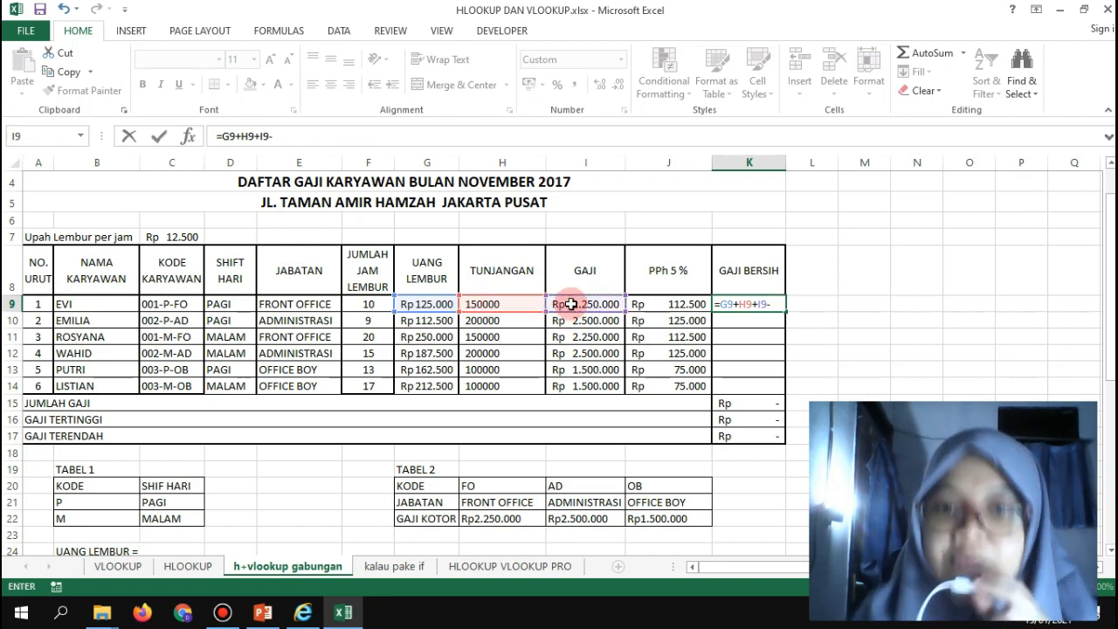
{"action": "left_click", "coordinate": [676, 306]}
{"action": "key", "text": "Return"}
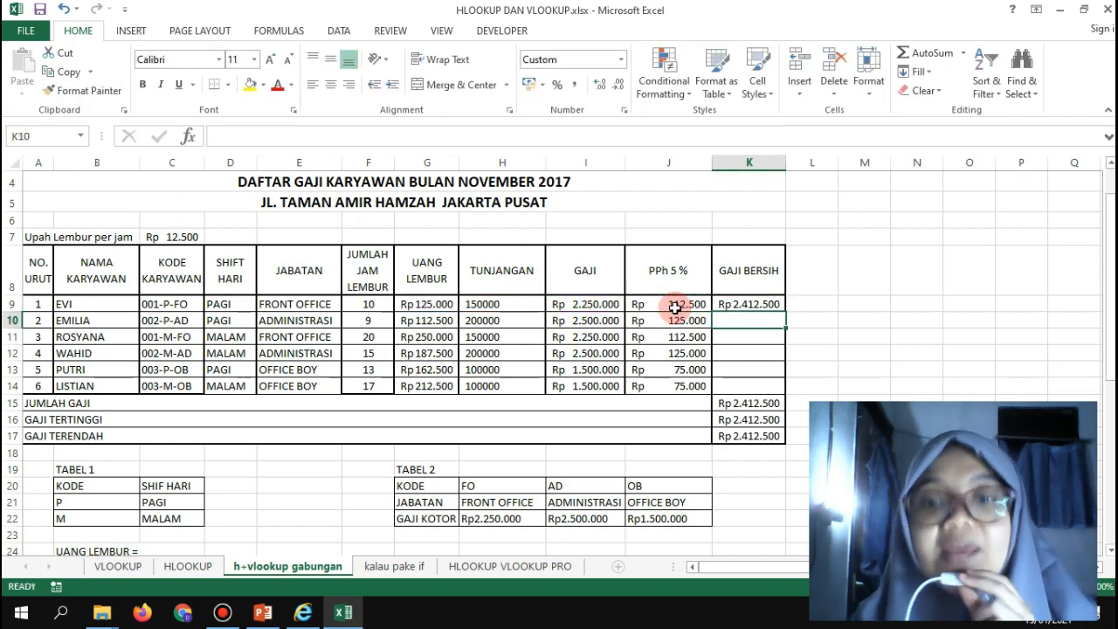
{"action": "left_click", "coordinate": [734, 305]}
{"action": "left_click_drag", "start_coordinate": [788, 315], "coordinate": [782, 389]}
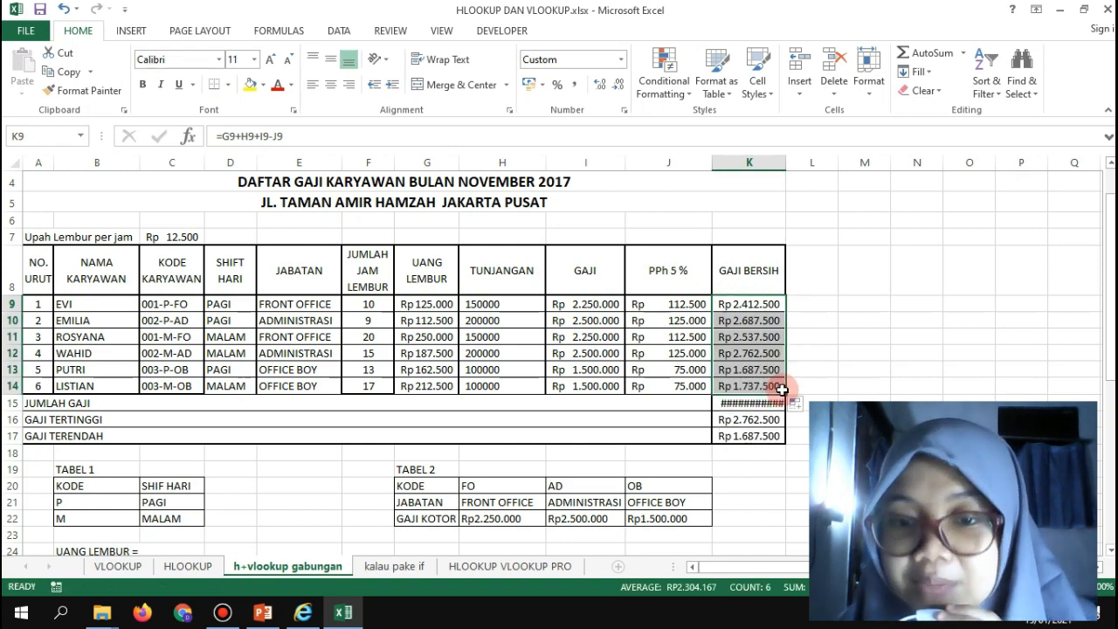
- Widen the GAJI BERSIH column K so its total fits, and narrow the PPh 5 % column J
{"action": "left_click", "coordinate": [783, 175]}
{"action": "left_click_drag", "start_coordinate": [786, 163], "coordinate": [792, 163]}
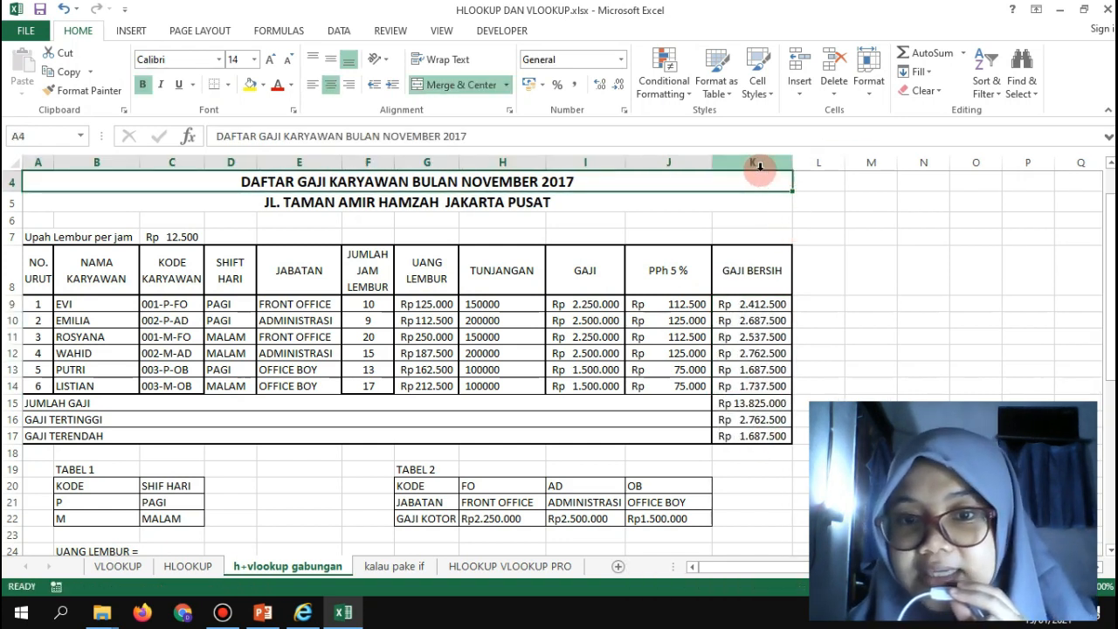
{"action": "left_click_drag", "start_coordinate": [710, 163], "coordinate": [693, 164]}
{"action": "left_click_drag", "start_coordinate": [770, 166], "coordinate": [789, 164]}
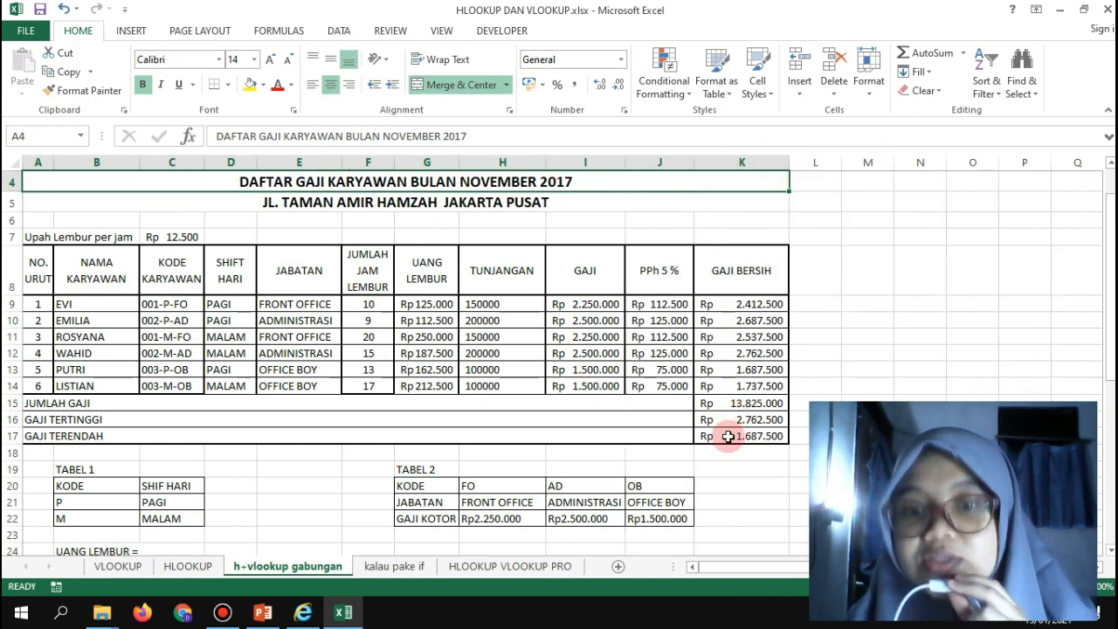
- Clear the existing summary results in K15:K17 and total the net salaries in K15 for JUMLAH GAJI with =SUM(K9:K14)
{"action": "left_click_drag", "start_coordinate": [760, 403], "coordinate": [761, 428]}
{"action": "key", "text": "Delete"}
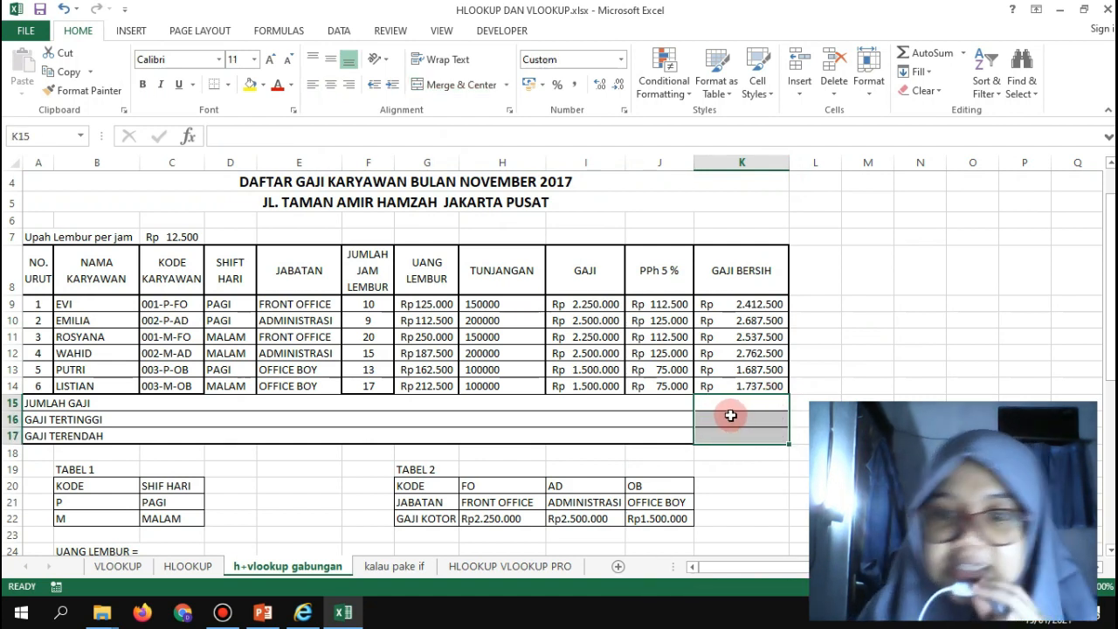
{"action": "left_click", "coordinate": [726, 409]}
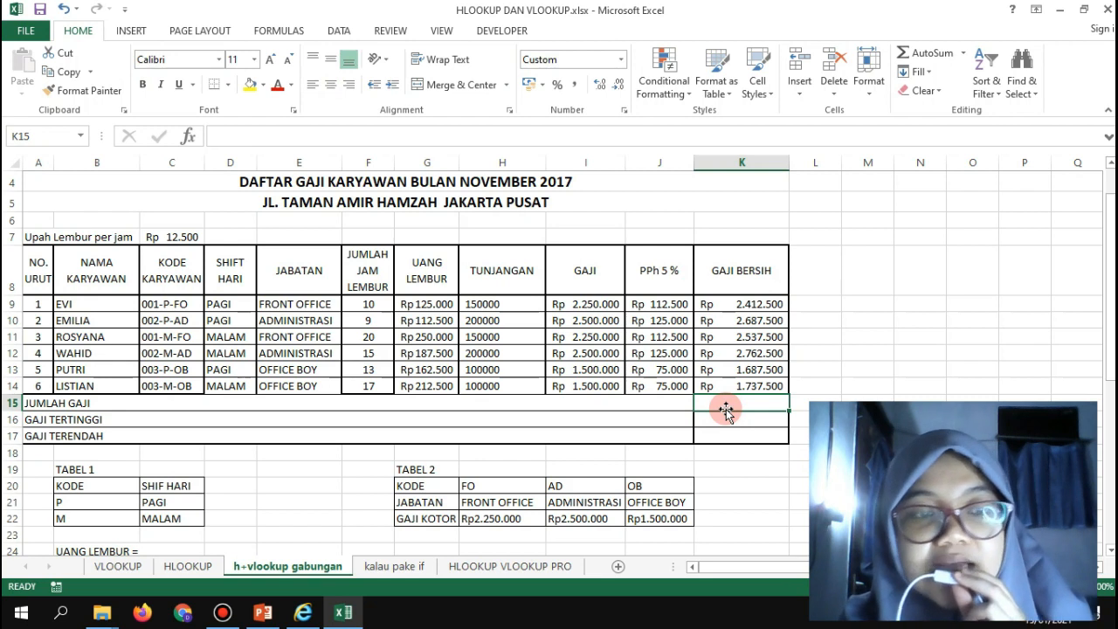
{"action": "type", "text": "="}
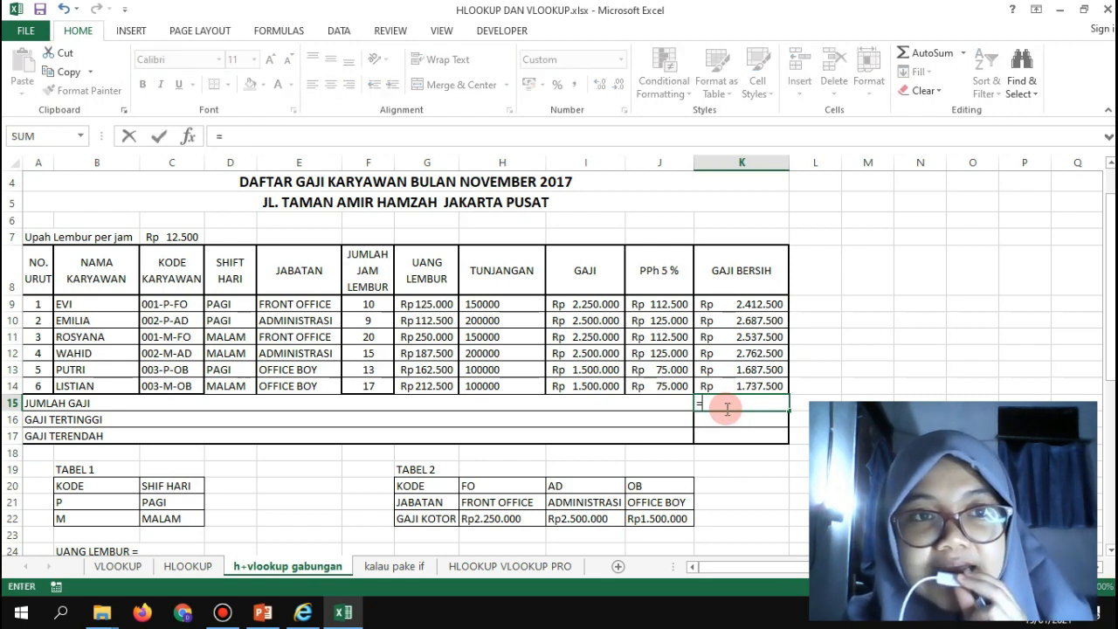
{"action": "type", "text": "SUM"}
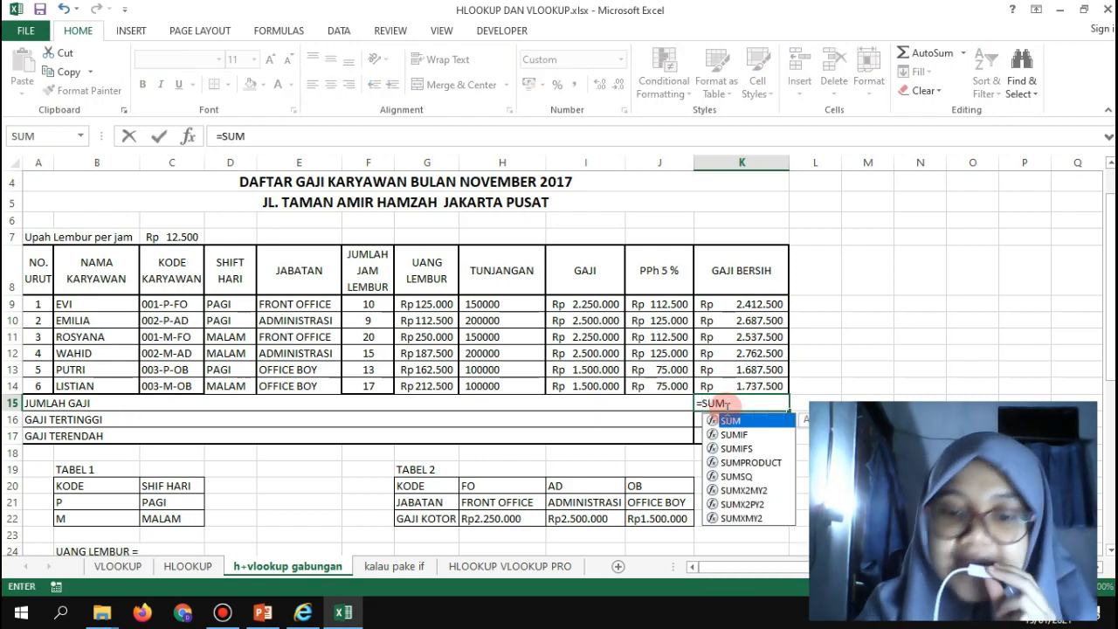
{"action": "type", "text": "("}
{"action": "left_click_drag", "start_coordinate": [716, 305], "coordinate": [712, 387]}
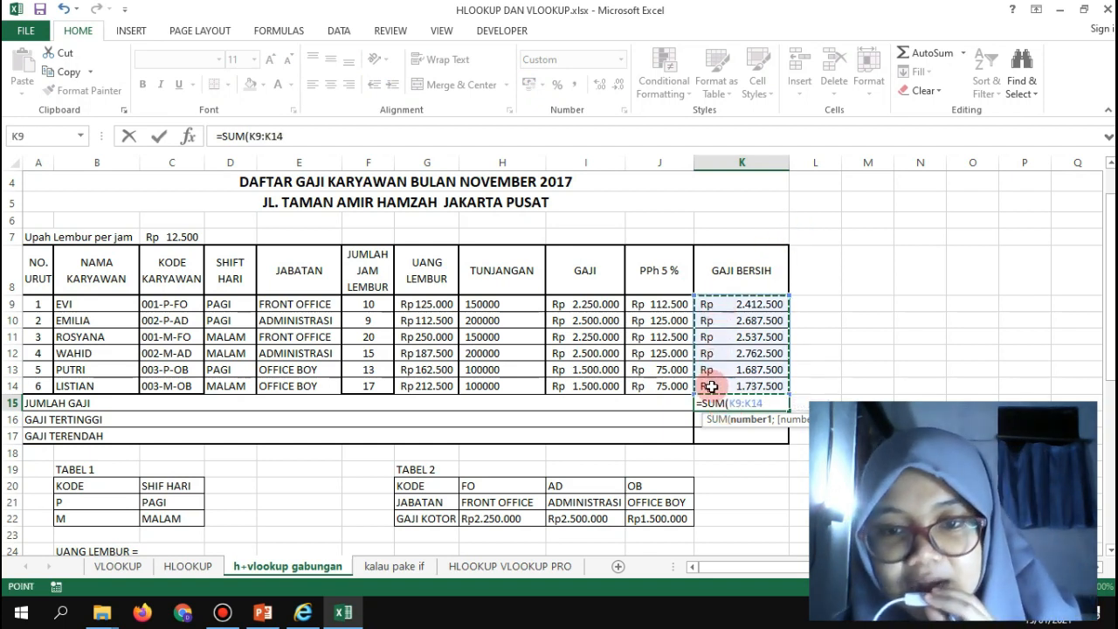
{"action": "key", "text": "Return"}
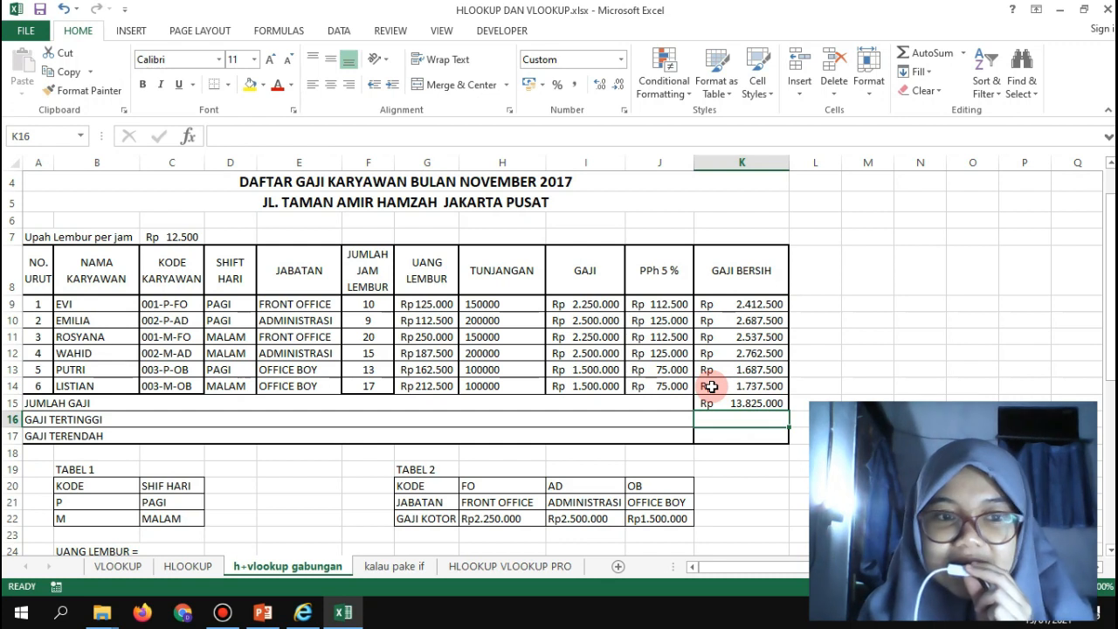
- Calculate the highest net salary in K16 for GAJI TERTINGGI with =MAX(K9:K14)
{"action": "type", "text": "=MAX"}
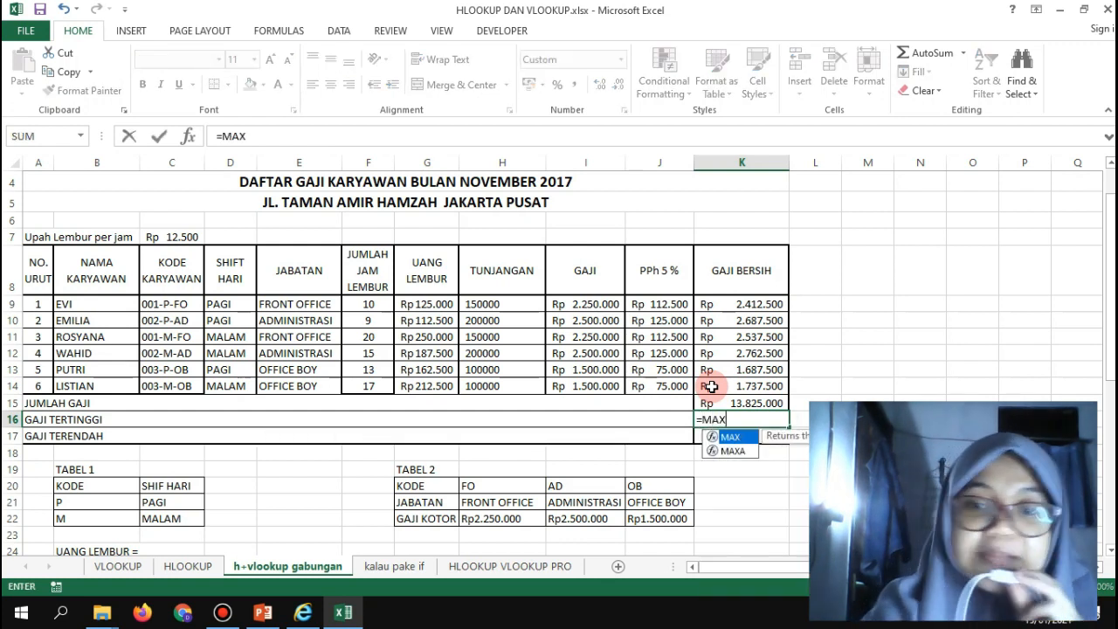
{"action": "type", "text": "("}
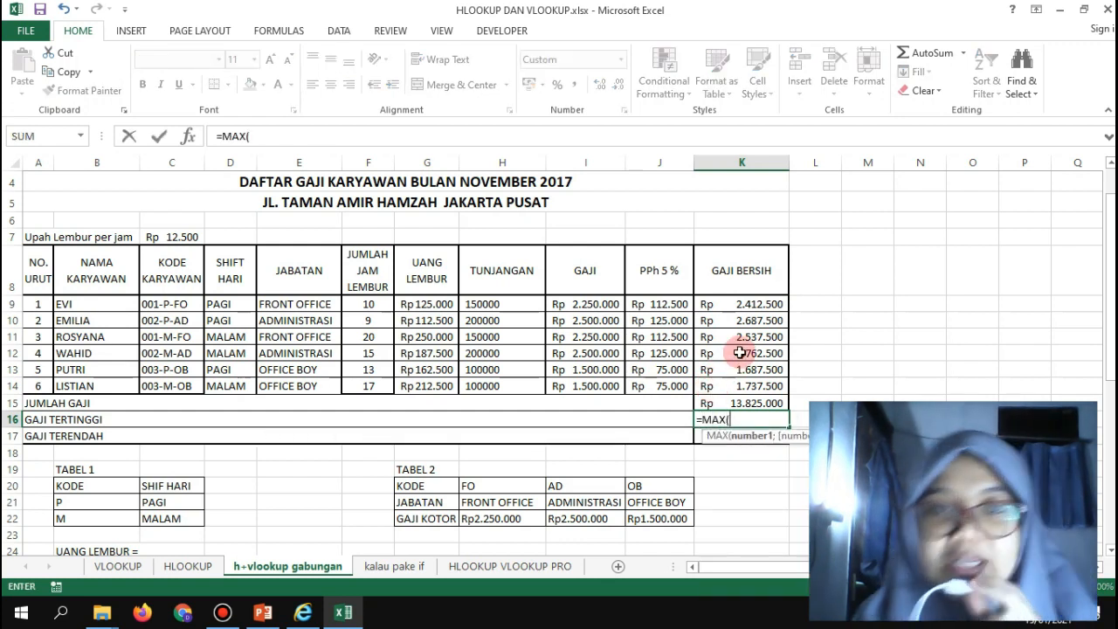
{"action": "left_click_drag", "start_coordinate": [731, 311], "coordinate": [721, 389]}
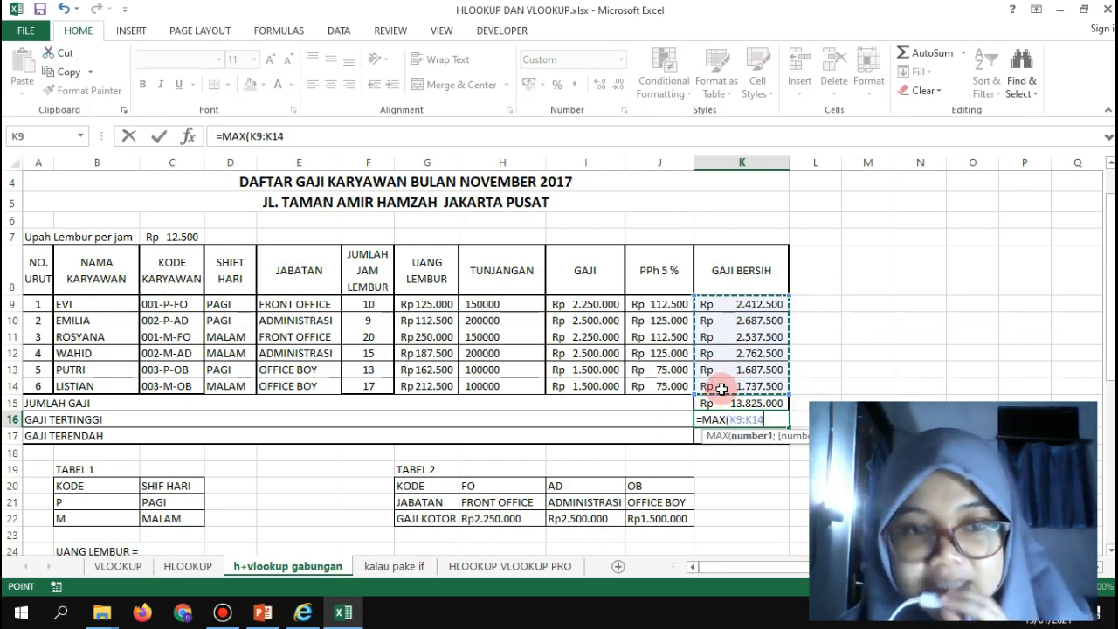
{"action": "key", "text": "Return"}
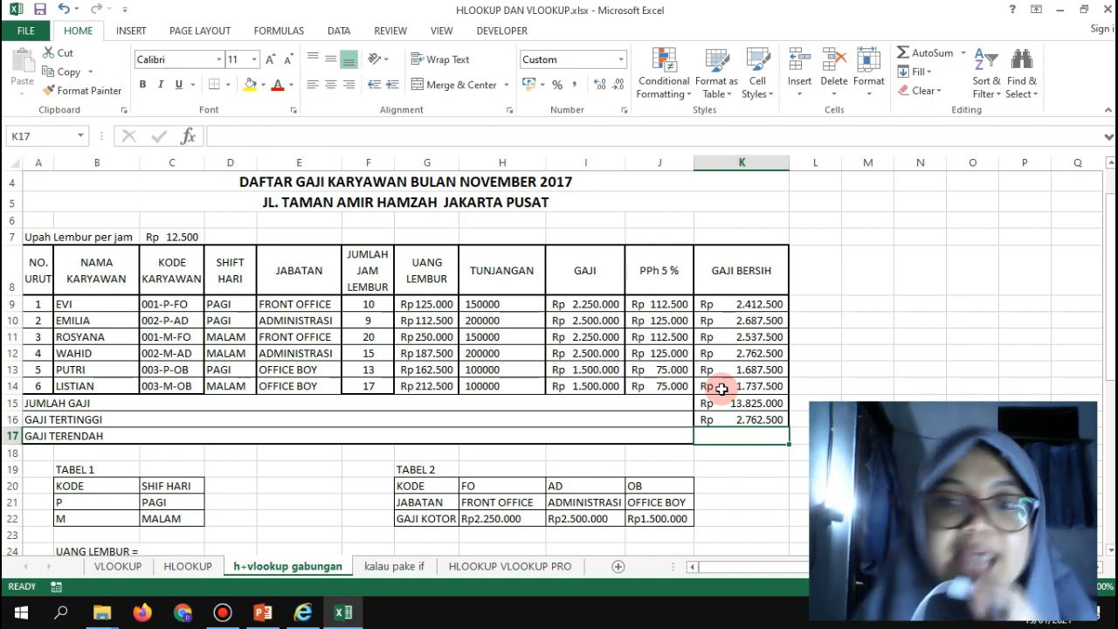
- Calculate the lowest net salary in K17 for GAJI TERENDAH with =MIN(K9:K14)
{"action": "type", "text": "=MIN("}
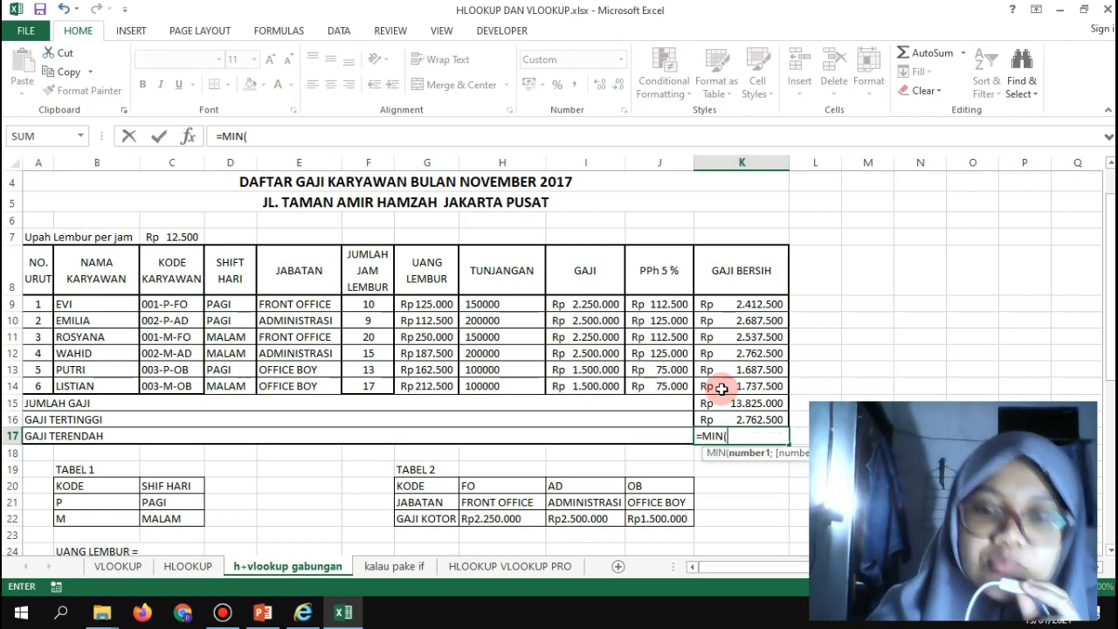
{"action": "left_click_drag", "start_coordinate": [730, 304], "coordinate": [724, 385]}
{"action": "key", "text": "Return"}
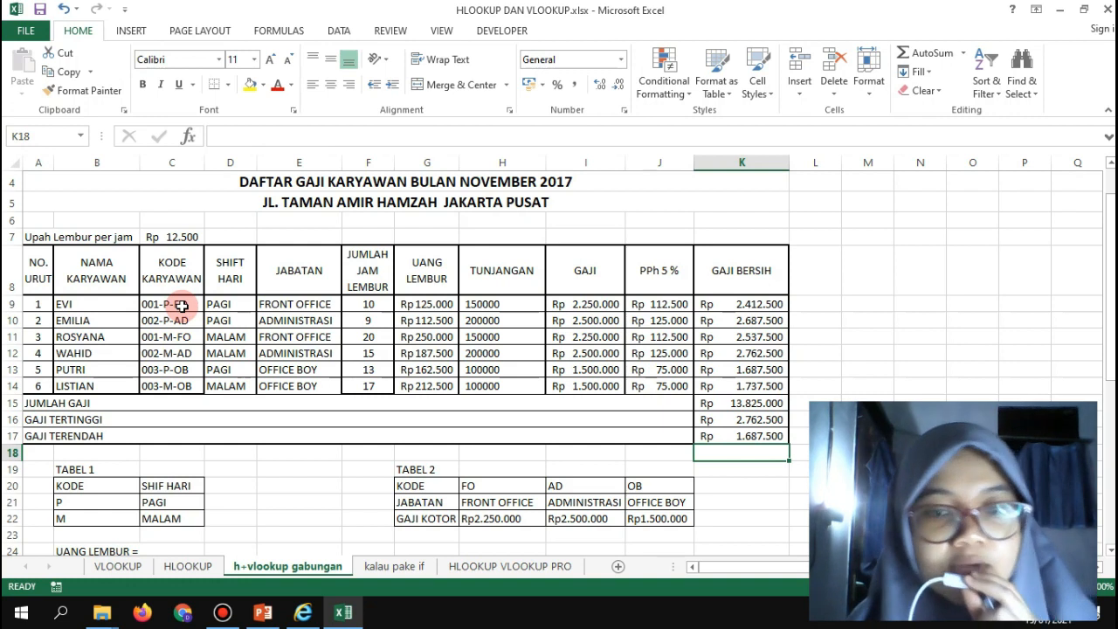
{"action": "scroll", "coordinate": [181, 305], "scroll_direction": "up", "scroll_amount": 1}
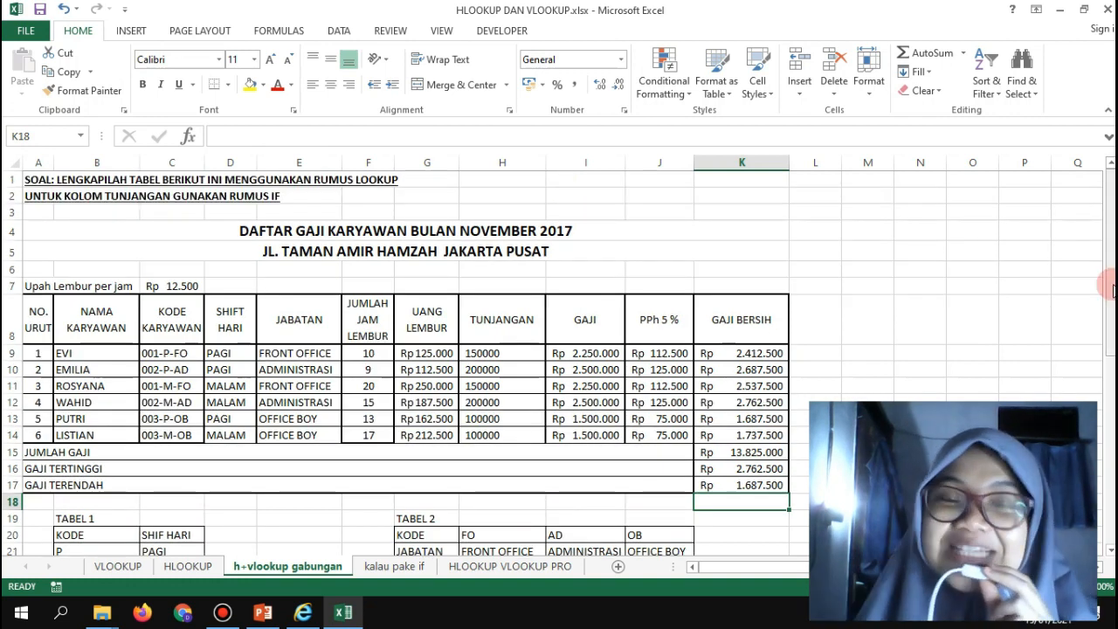